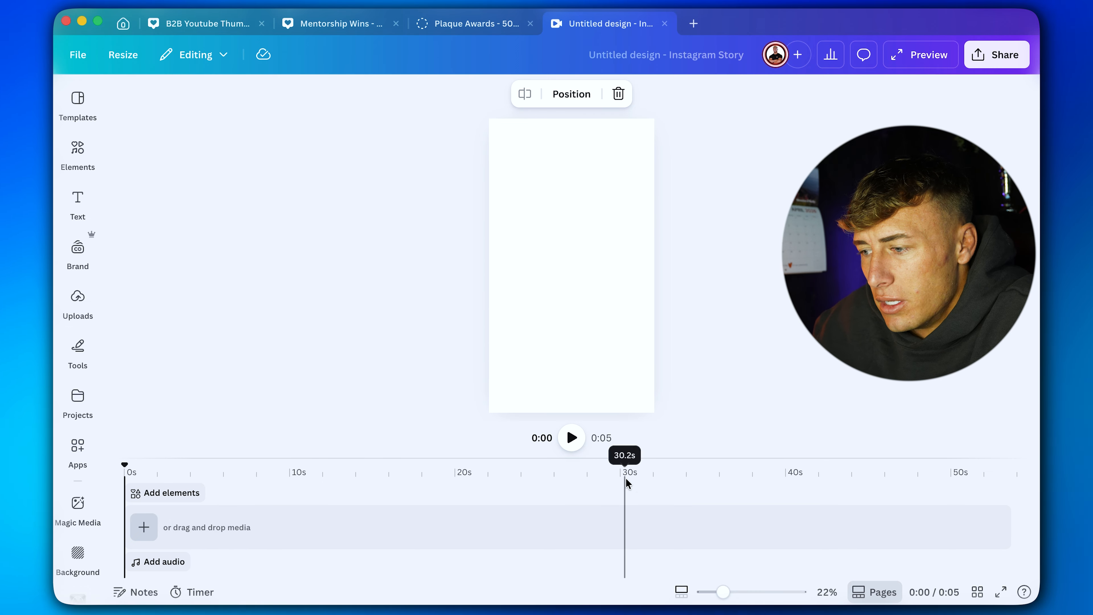
Hide the page thumbnails below the blank Instagram Story page.
{"action": "left_click", "coordinate": [868, 595]}
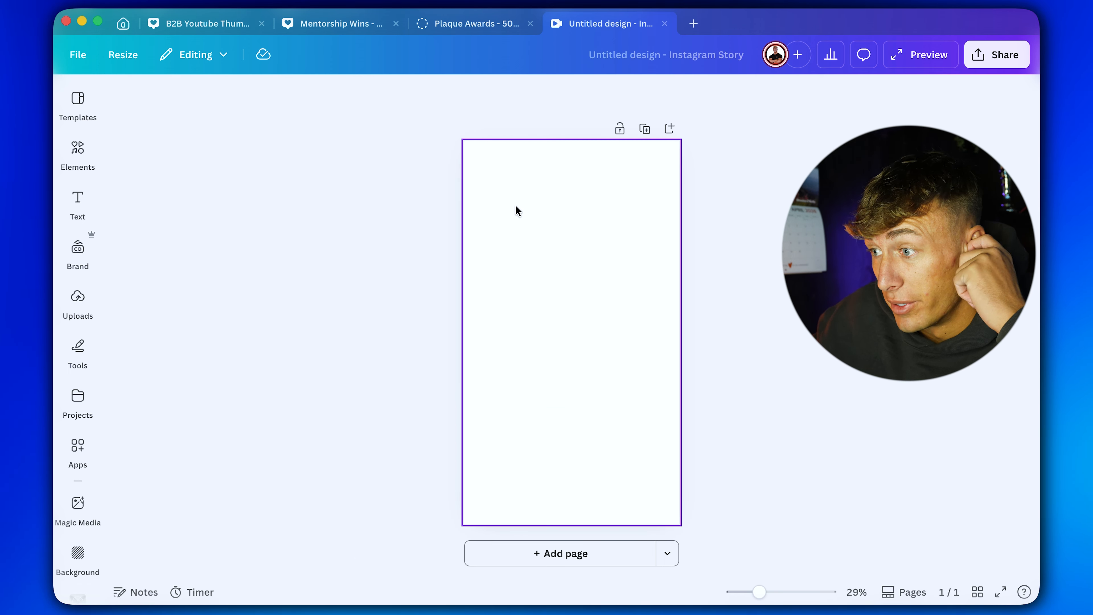
{"action": "left_click", "coordinate": [547, 229]}
{"action": "left_click", "coordinate": [334, 318]}
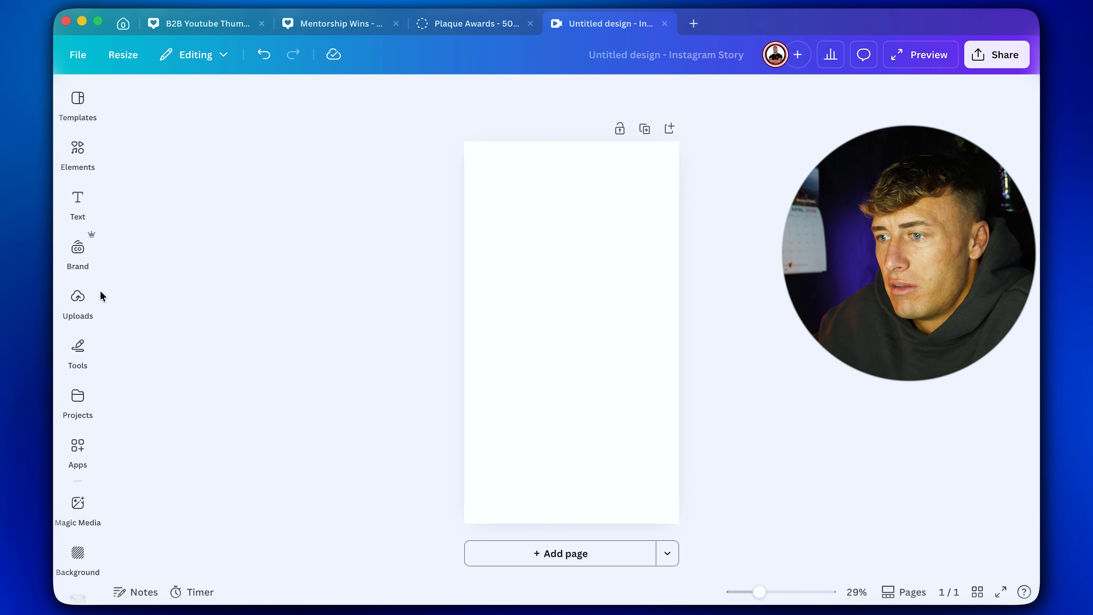
Add the shirtless gym photo from the uploads and enlarge it to fill the whole page.
{"action": "left_click", "coordinate": [80, 297]}
{"action": "left_click_drag", "start_coordinate": [276, 337], "coordinate": [859, 525]}
{"action": "left_click_drag", "start_coordinate": [491, 279], "coordinate": [226, 101]}
{"action": "left_click_drag", "start_coordinate": [603, 345], "coordinate": [658, 344]}
{"action": "scroll", "coordinate": [841, 397], "scroll_direction": "up", "scroll_amount": 2}
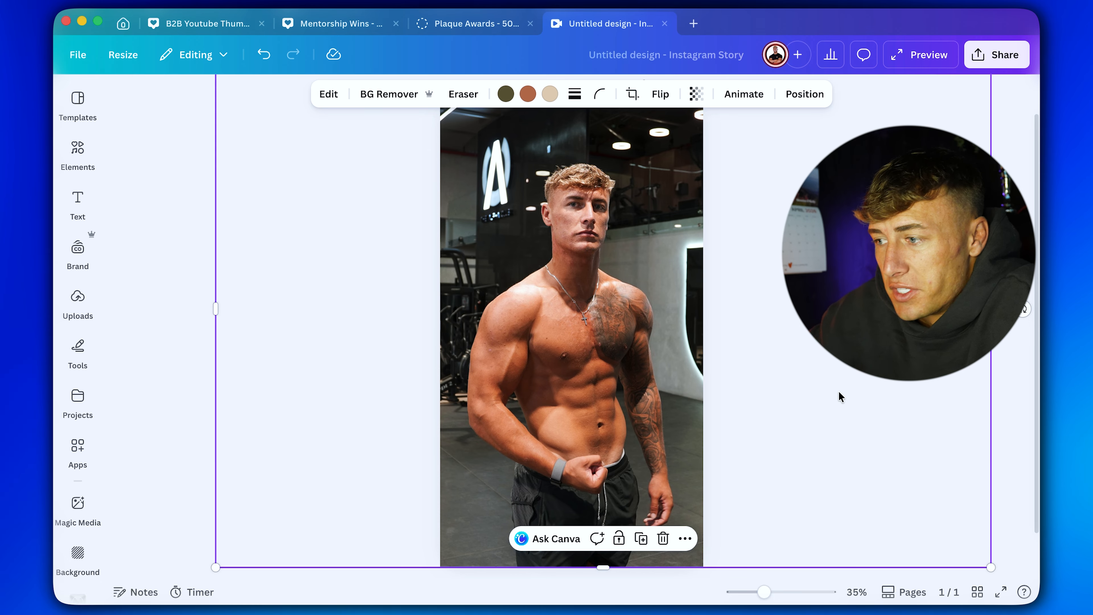
Remove the gym photo's background and crop the empty area closely around the man.
{"action": "left_click", "coordinate": [384, 96]}
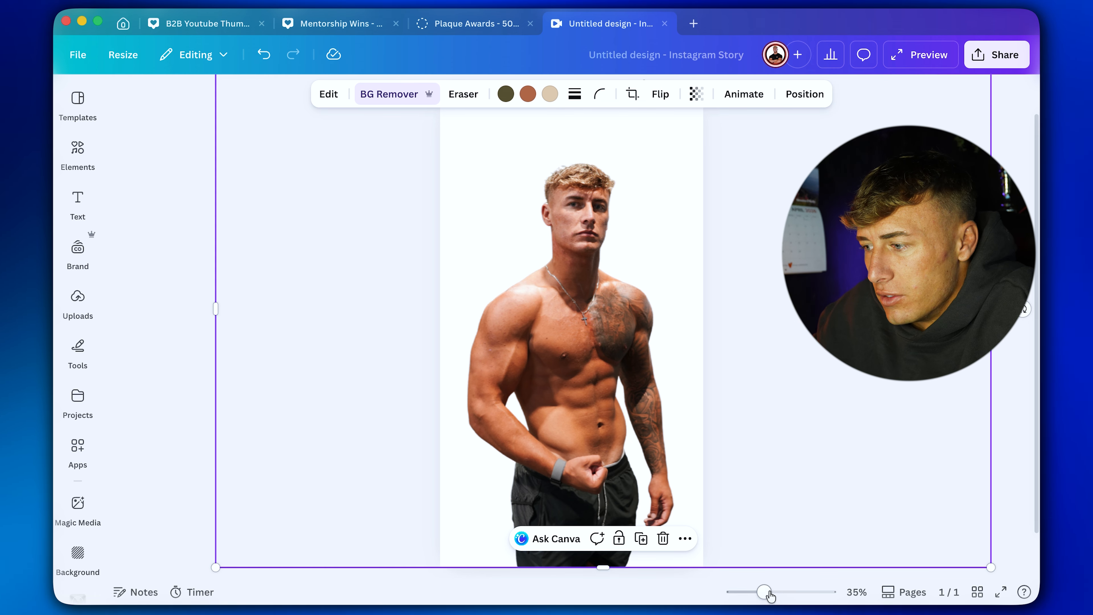
{"action": "left_click_drag", "start_coordinate": [763, 591], "coordinate": [749, 591]}
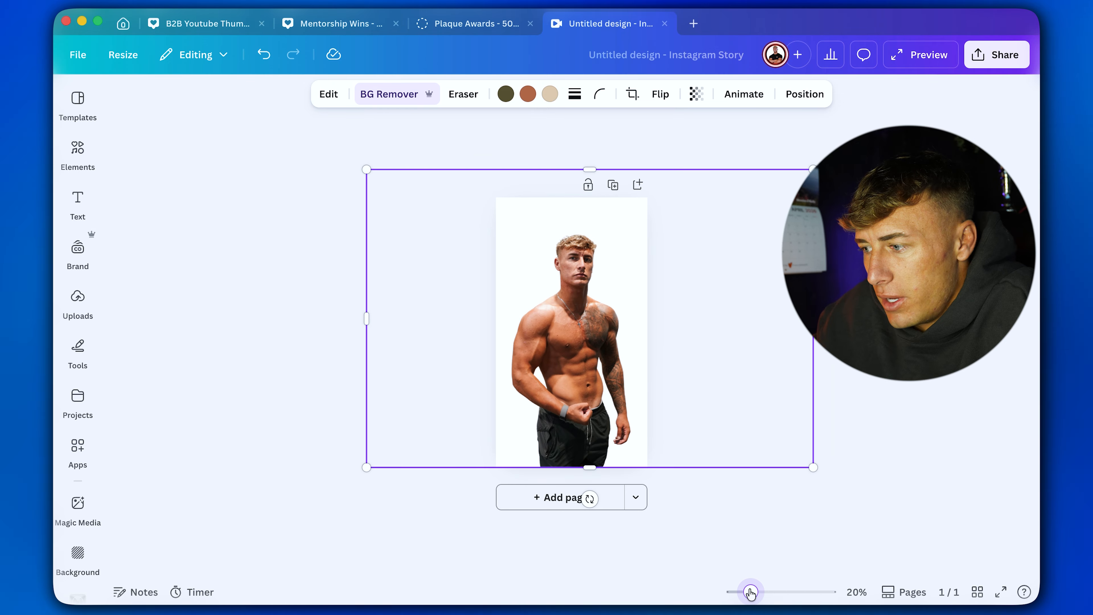
{"action": "left_click_drag", "start_coordinate": [589, 172], "coordinate": [598, 226]}
{"action": "left_click_drag", "start_coordinate": [809, 340], "coordinate": [635, 324]}
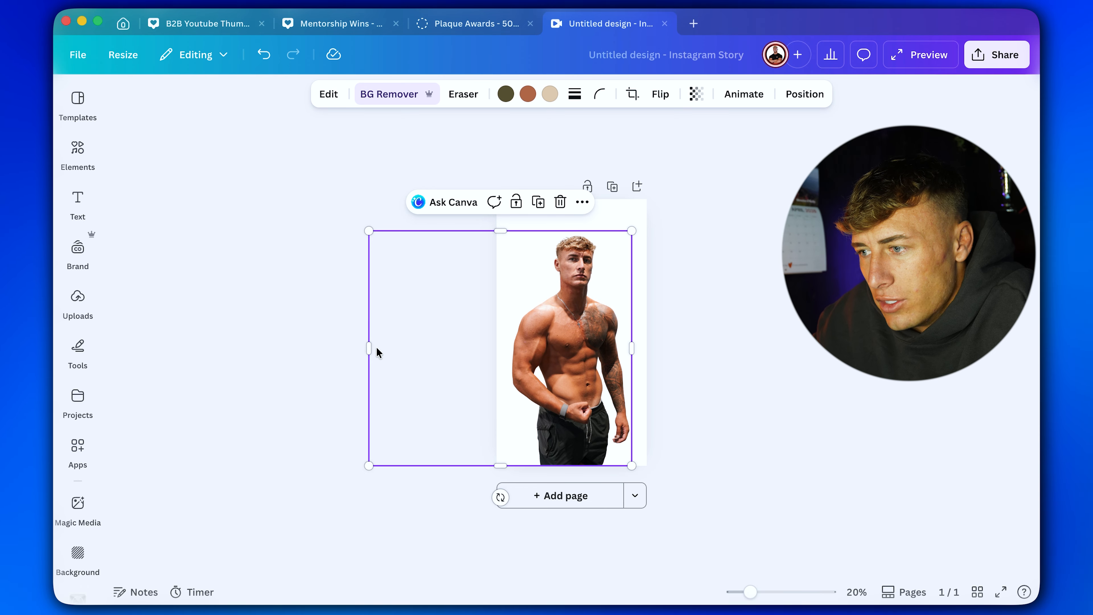
{"action": "left_click_drag", "start_coordinate": [371, 349], "coordinate": [513, 345]}
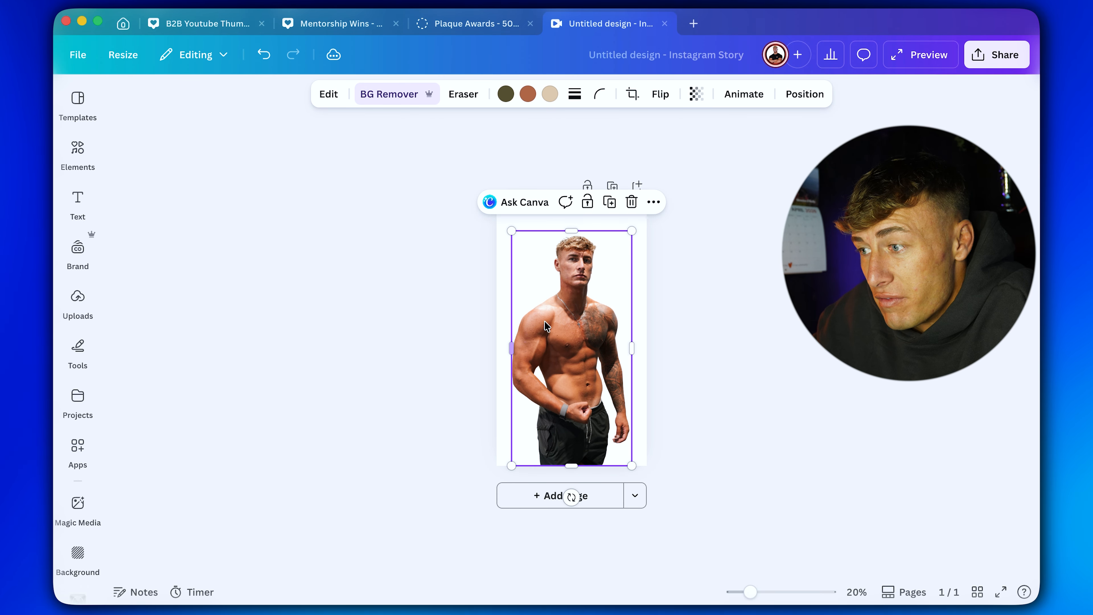
Copy the cropped cutout and undo the edits to restore the photo with its original background.
{"action": "right_click", "coordinate": [589, 335]}
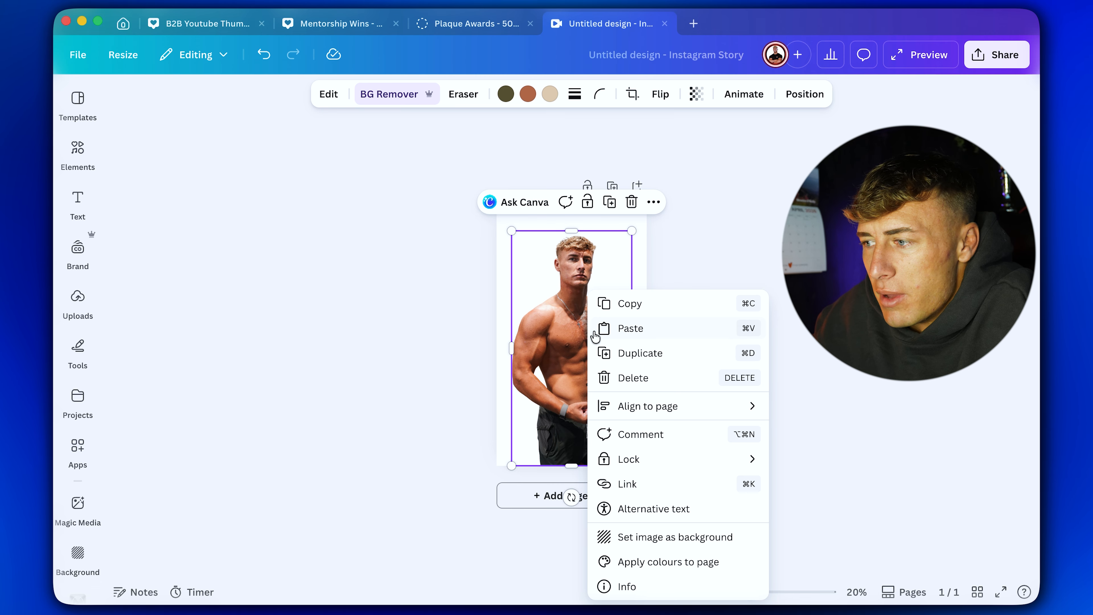
{"action": "left_click", "coordinate": [625, 303]}
{"action": "key", "text": "Escape"}
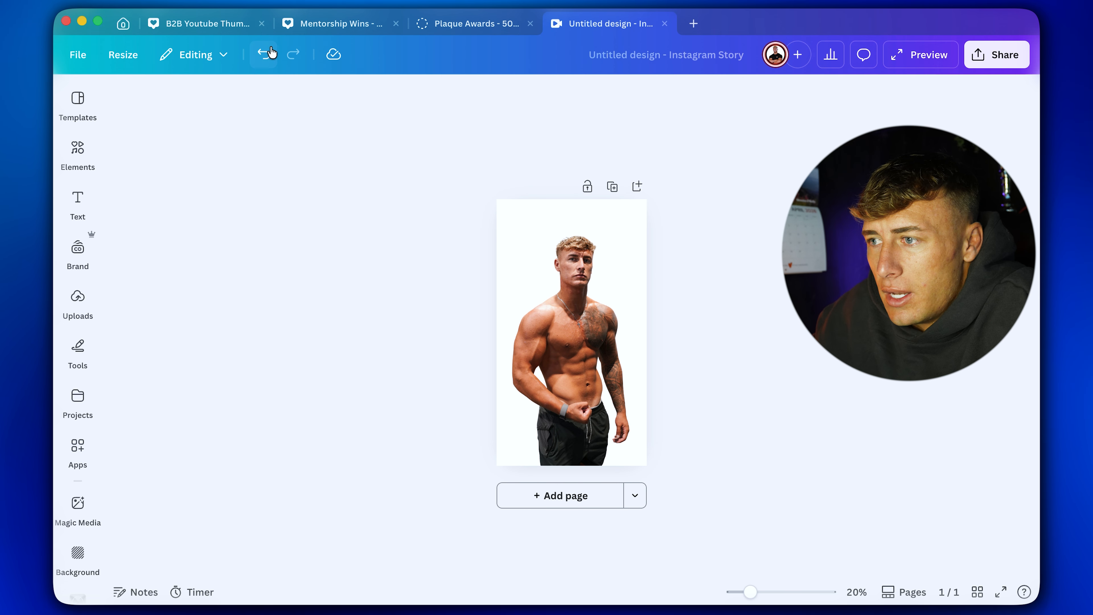
{"action": "left_click", "coordinate": [260, 56]}
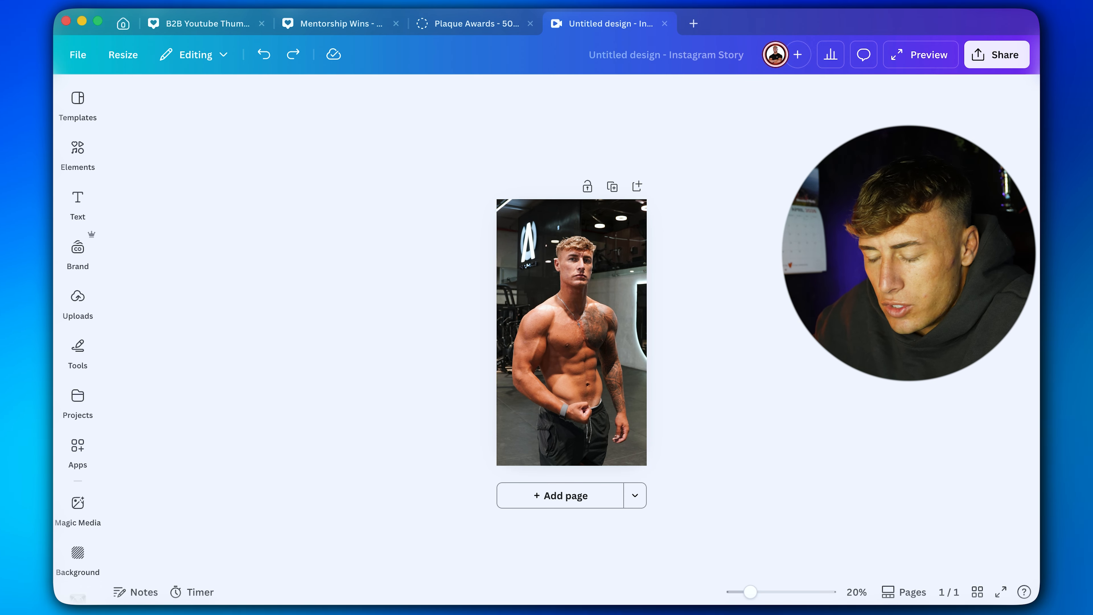
Paste the cutout over the full gym photo and align it exactly with the man underneath.
{"action": "left_click", "coordinate": [571, 303]}
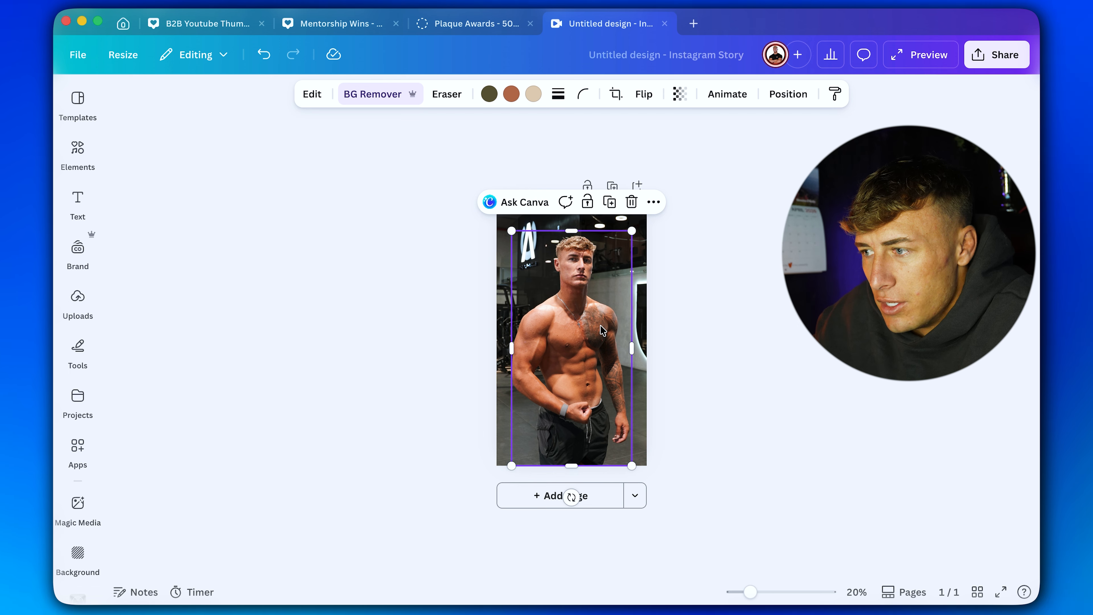
{"action": "mouse_move", "coordinate": [571, 303]}
{"action": "left_mouse_down"}
{"action": "mouse_move", "coordinate": [601, 303]}
{"action": "mouse_move", "coordinate": [571, 303]}
{"action": "left_mouse_up"}
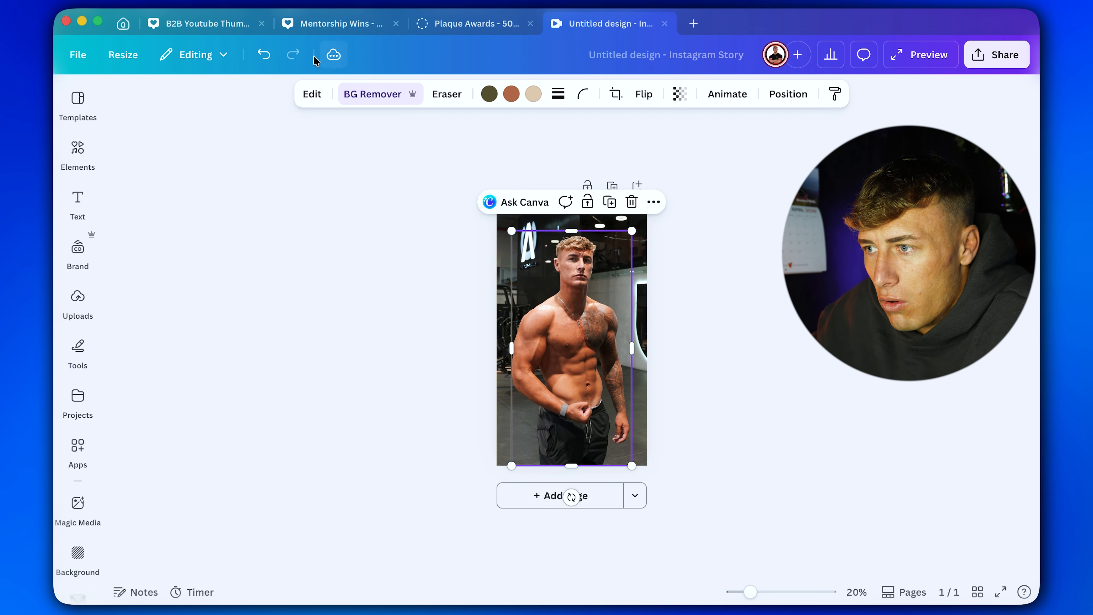
{"action": "left_click", "coordinate": [722, 369]}
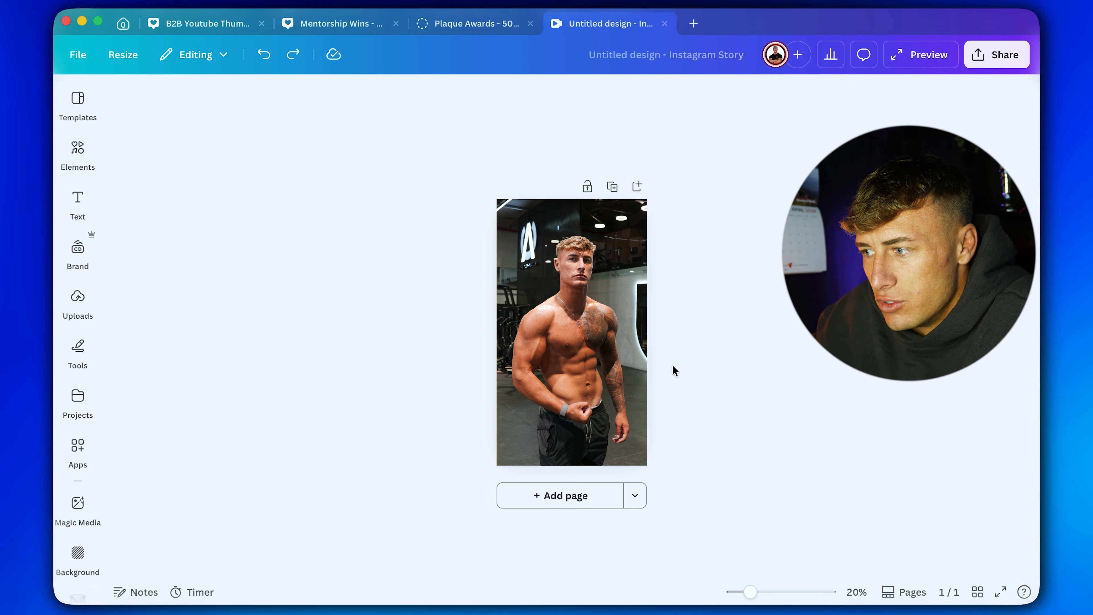
{"action": "right_click", "coordinate": [583, 347]}
{"action": "left_click", "coordinate": [646, 304]}
{"action": "left_click_drag", "start_coordinate": [602, 337], "coordinate": [602, 332]}
{"action": "left_click_drag", "start_coordinate": [750, 592], "coordinate": [759, 592]}
{"action": "left_click_drag", "start_coordinate": [573, 389], "coordinate": [569, 384]}
{"action": "left_click", "coordinate": [782, 381]}
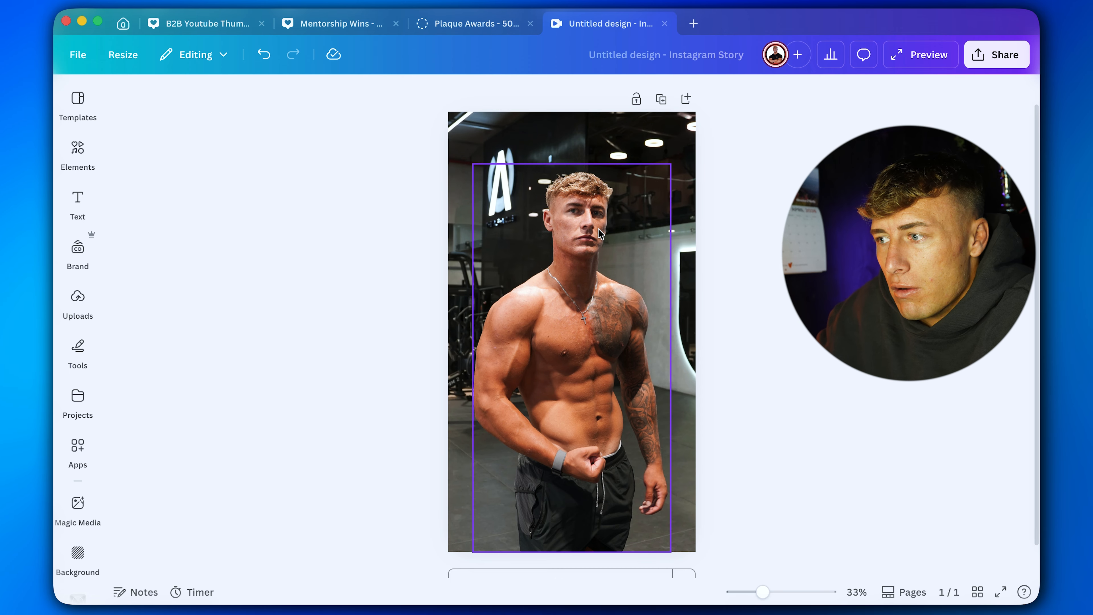
Adjust the cutout's light with brightness 11, contrast 15 and shadows -17.
{"action": "left_click", "coordinate": [618, 179]}
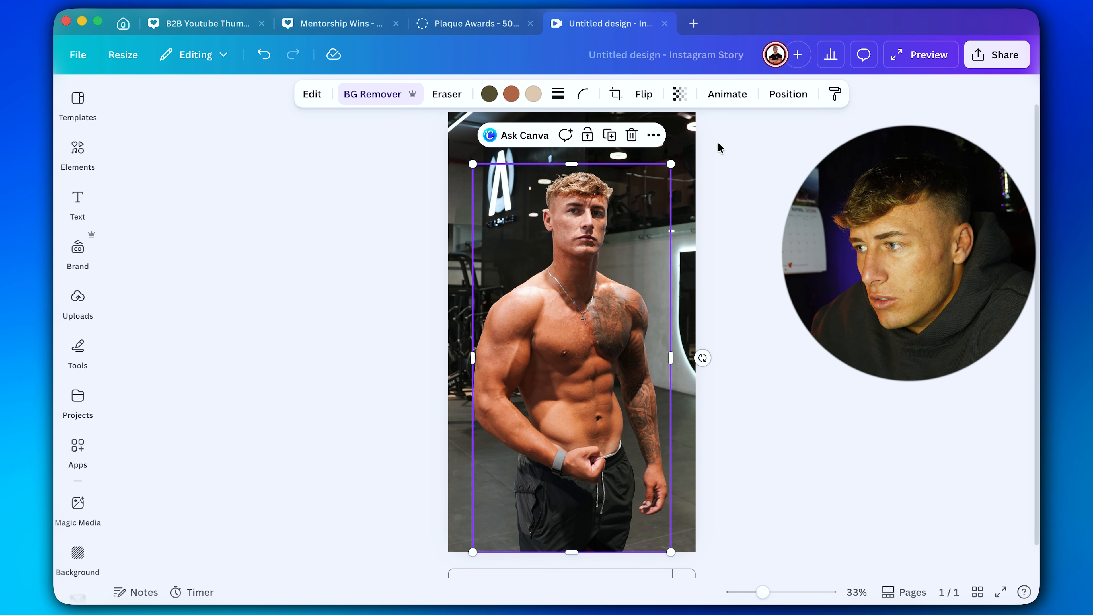
{"action": "left_click", "coordinate": [323, 98]}
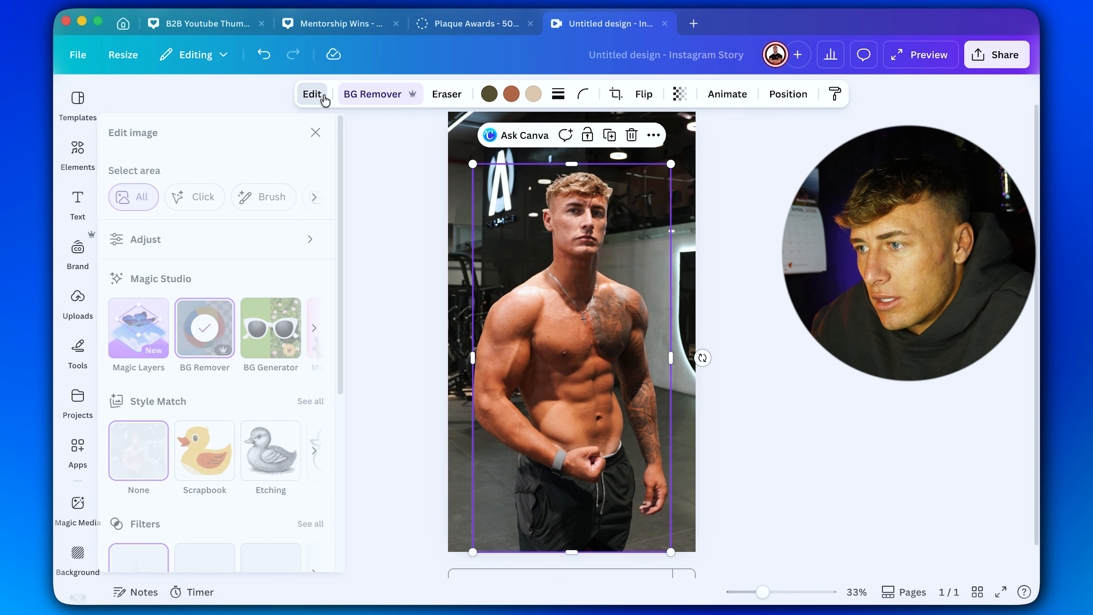
{"action": "left_click", "coordinate": [236, 235]}
{"action": "scroll", "coordinate": [233, 368], "scroll_direction": "down", "scroll_amount": 3}
{"action": "left_click_drag", "start_coordinate": [211, 369], "coordinate": [216, 367]}
{"action": "mouse_move", "coordinate": [203, 318]}
{"action": "left_mouse_down"}
{"action": "mouse_move", "coordinate": [226, 323]}
{"action": "mouse_move", "coordinate": [211, 319]}
{"action": "left_mouse_up"}
{"action": "scroll", "coordinate": [202, 447], "scroll_direction": "down", "scroll_amount": 1}
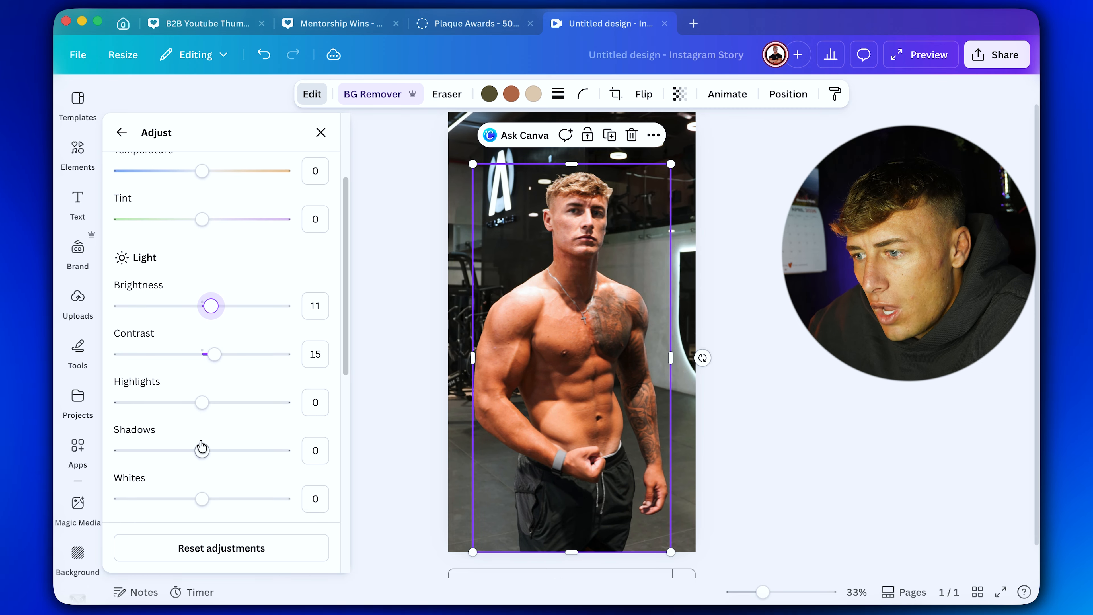
{"action": "left_click_drag", "start_coordinate": [204, 456], "coordinate": [190, 453]}
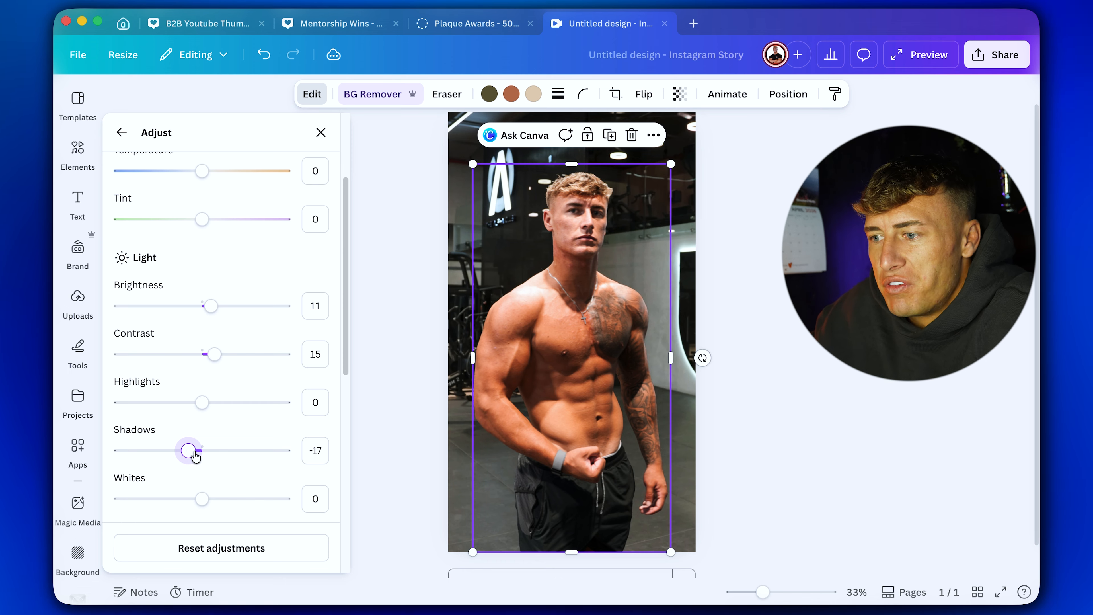
Set the cutout's saturation to 14 and its clarity to 28.
{"action": "scroll", "coordinate": [196, 455], "scroll_direction": "down", "scroll_amount": 5}
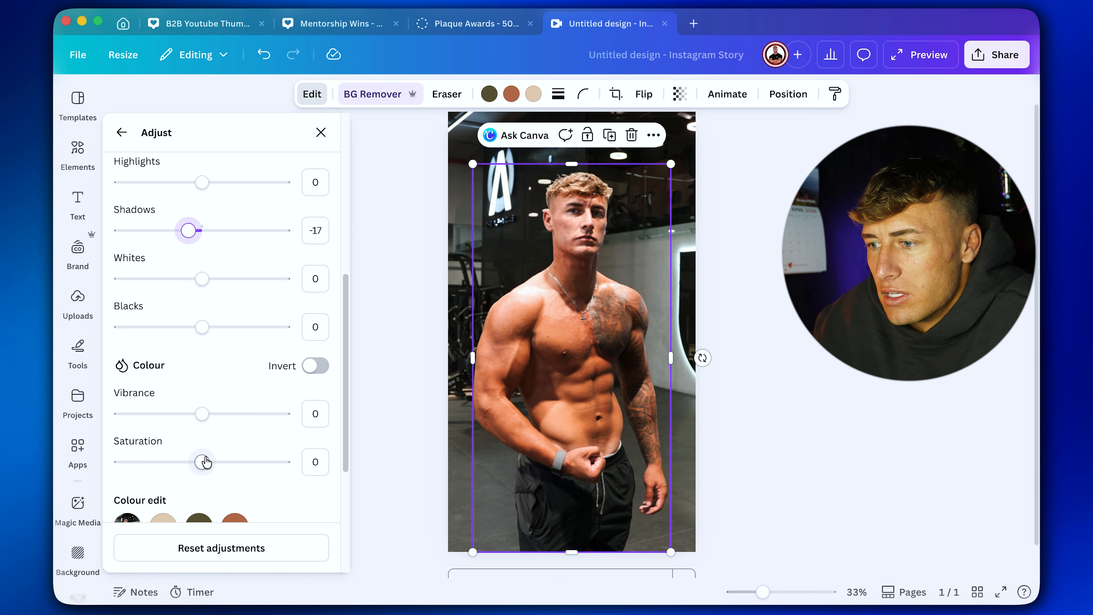
{"action": "left_click_drag", "start_coordinate": [205, 461], "coordinate": [212, 460]}
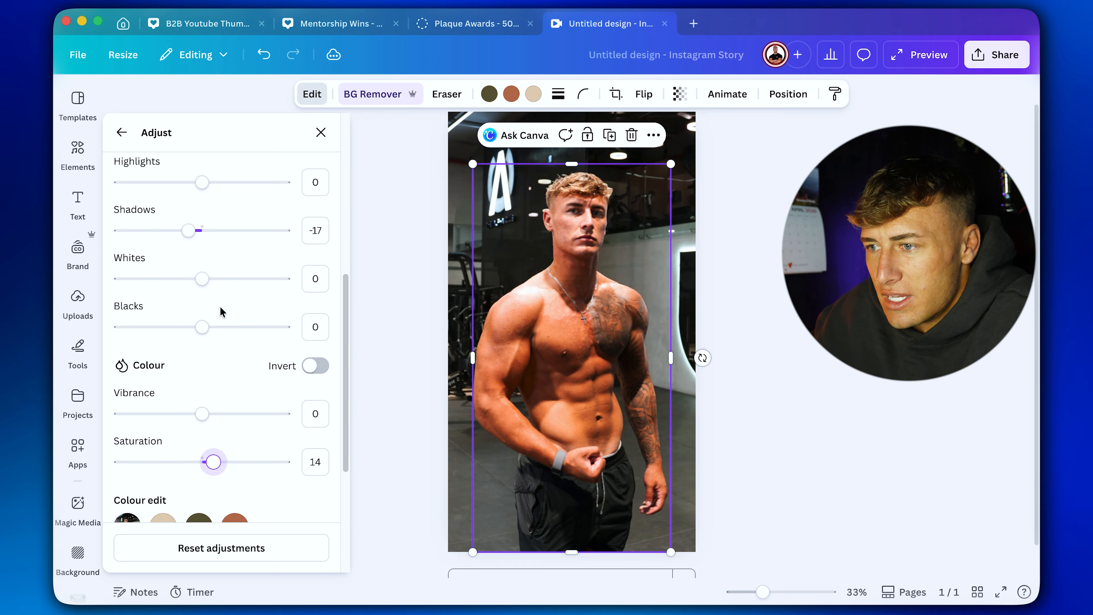
{"action": "scroll", "coordinate": [198, 276], "scroll_direction": "up", "scroll_amount": 5}
{"action": "scroll", "coordinate": [194, 370], "scroll_direction": "down", "scroll_amount": 8}
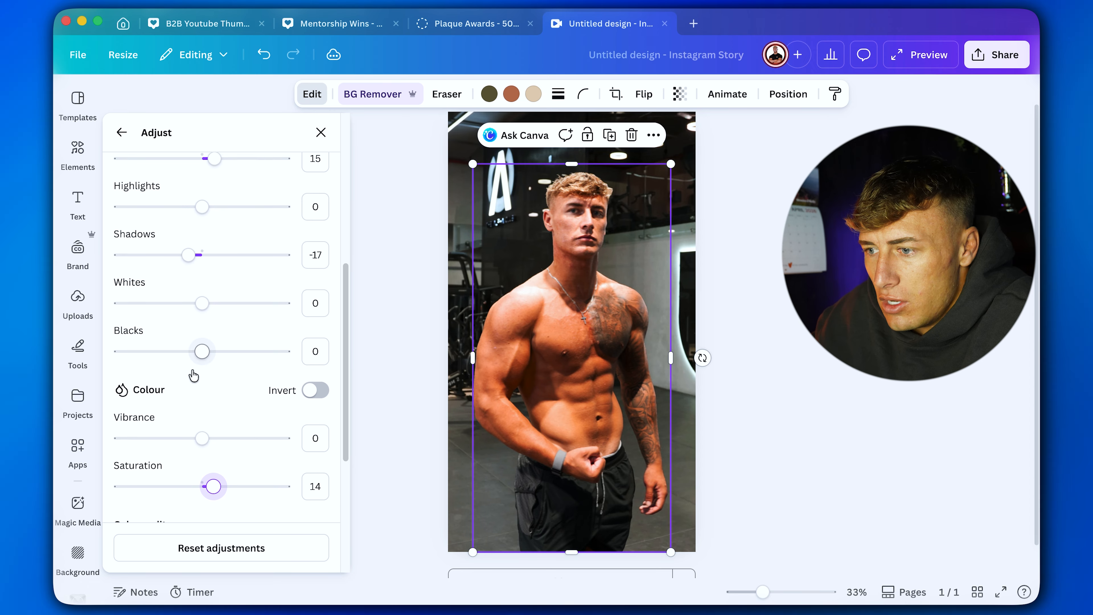
{"action": "left_click_drag", "start_coordinate": [205, 452], "coordinate": [247, 450]}
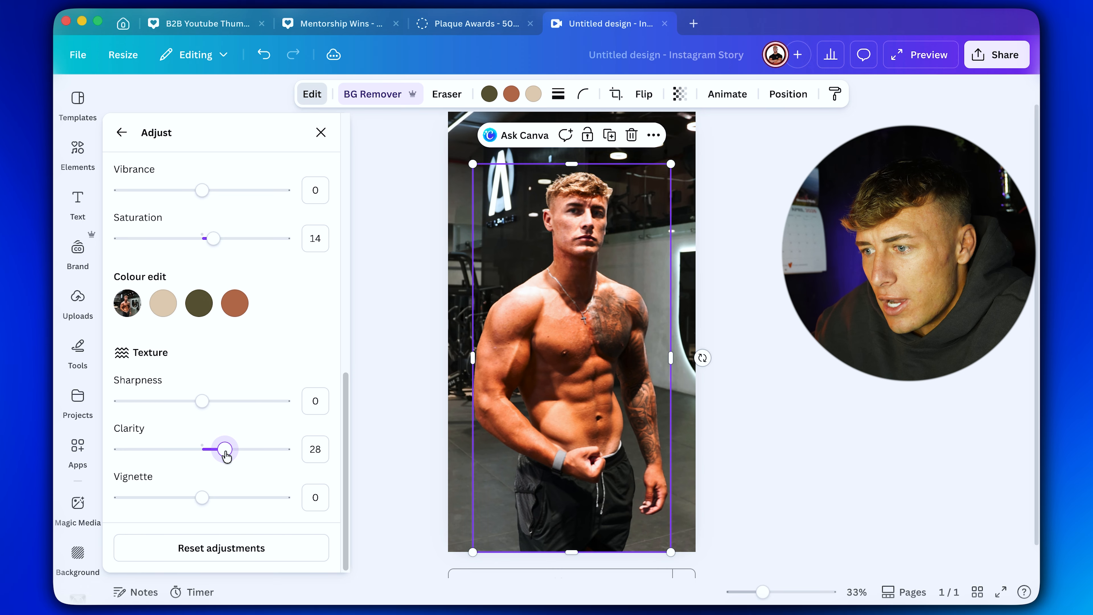
{"action": "left_click", "coordinate": [904, 312]}
{"action": "left_click", "coordinate": [771, 317]}
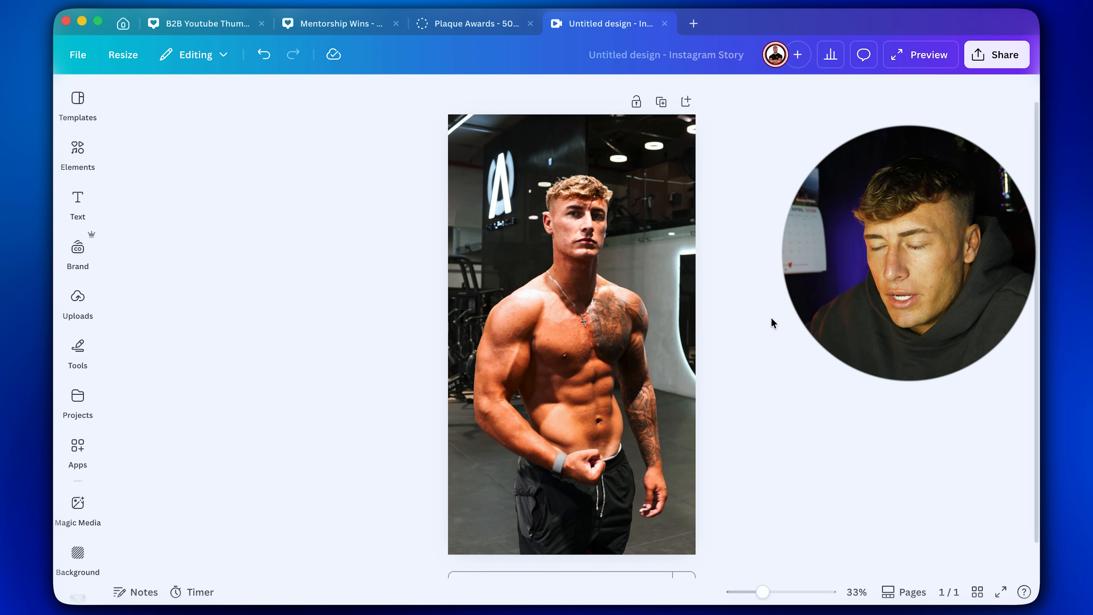
Crop the background gym photo to the edges of the page.
{"action": "left_click", "coordinate": [618, 302]}
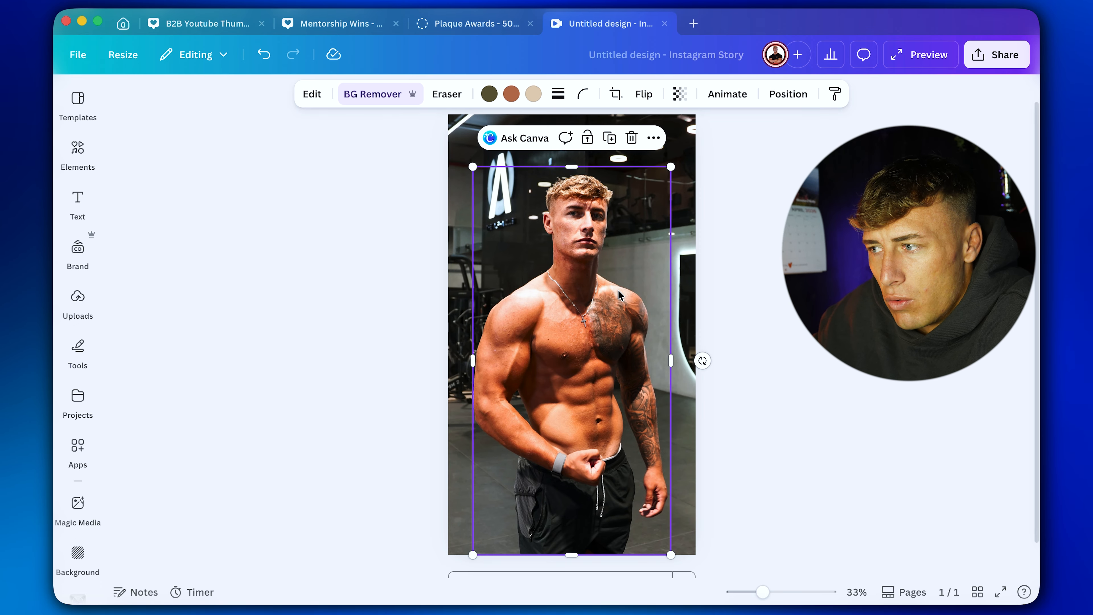
{"action": "left_click", "coordinate": [651, 179]}
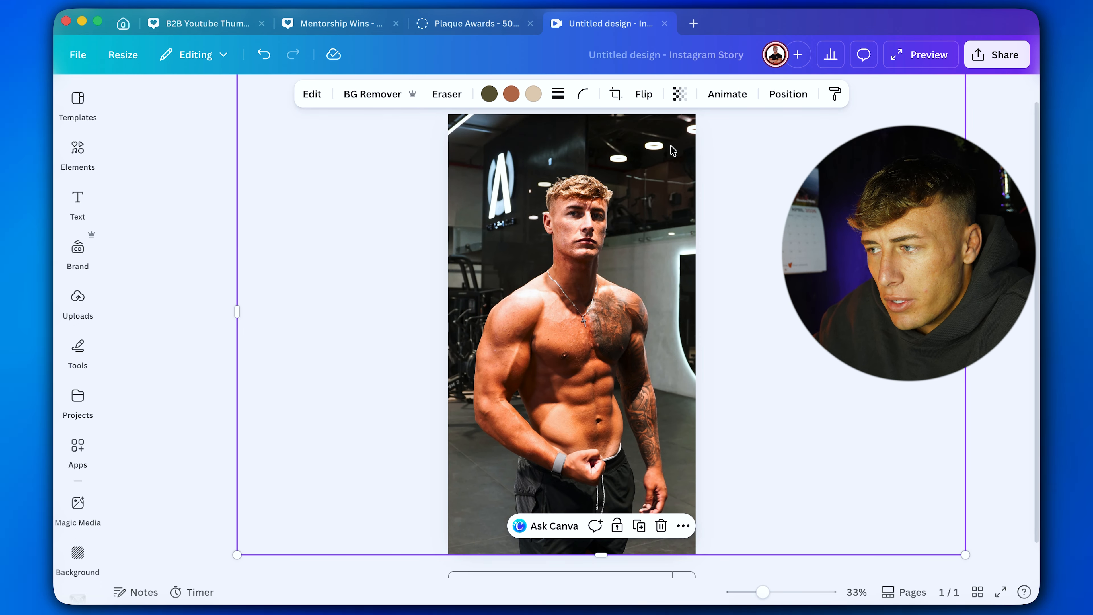
{"action": "left_click_drag", "start_coordinate": [764, 591], "coordinate": [749, 592]}
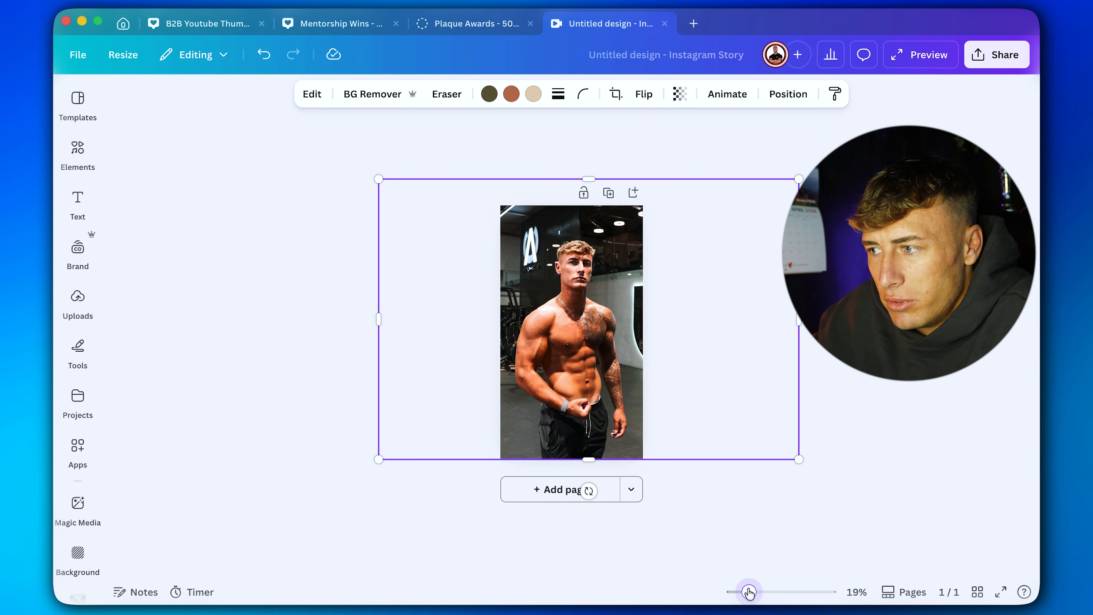
{"action": "left_click_drag", "start_coordinate": [593, 184], "coordinate": [593, 205]}
{"action": "left_click_drag", "start_coordinate": [797, 320], "coordinate": [642, 329]}
{"action": "scroll", "coordinate": [575, 512], "scroll_direction": "up", "scroll_amount": 5}
{"action": "scroll", "coordinate": [758, 258], "scroll_direction": "up", "scroll_amount": 2}
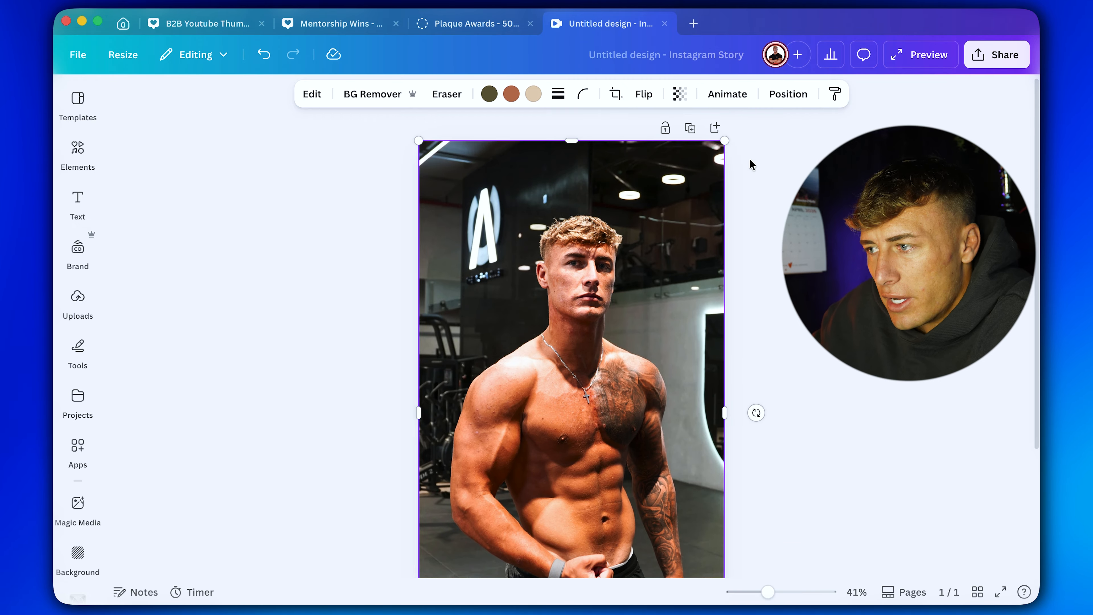
Darken the background photo with shadows -100, contrast 29 and brightness -19.
{"action": "left_click", "coordinate": [307, 93]}
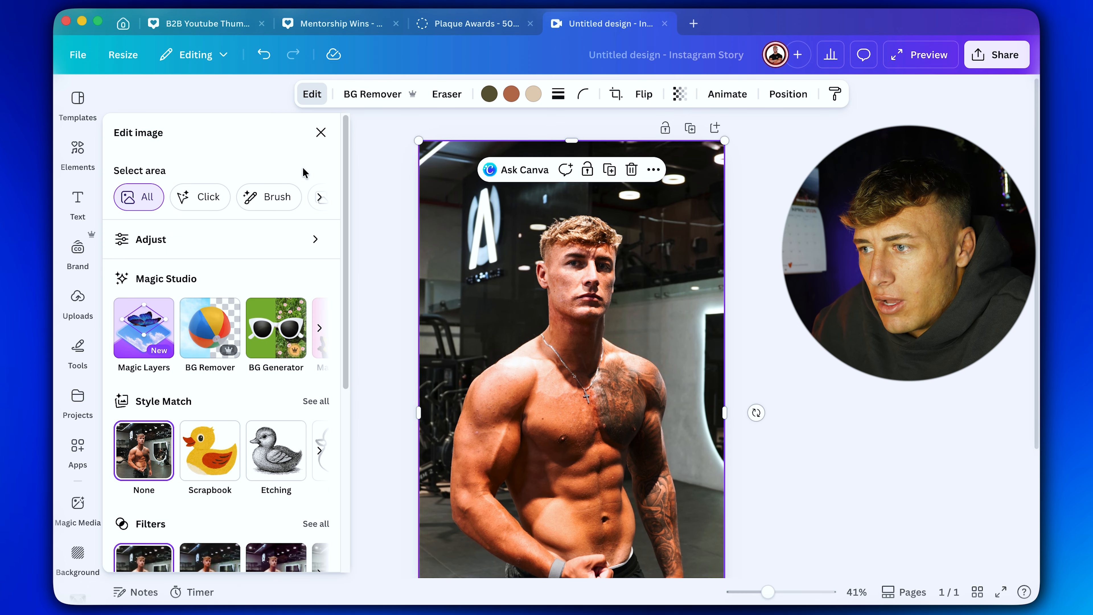
{"action": "left_click", "coordinate": [213, 247]}
{"action": "scroll", "coordinate": [235, 358], "scroll_direction": "down", "scroll_amount": 5}
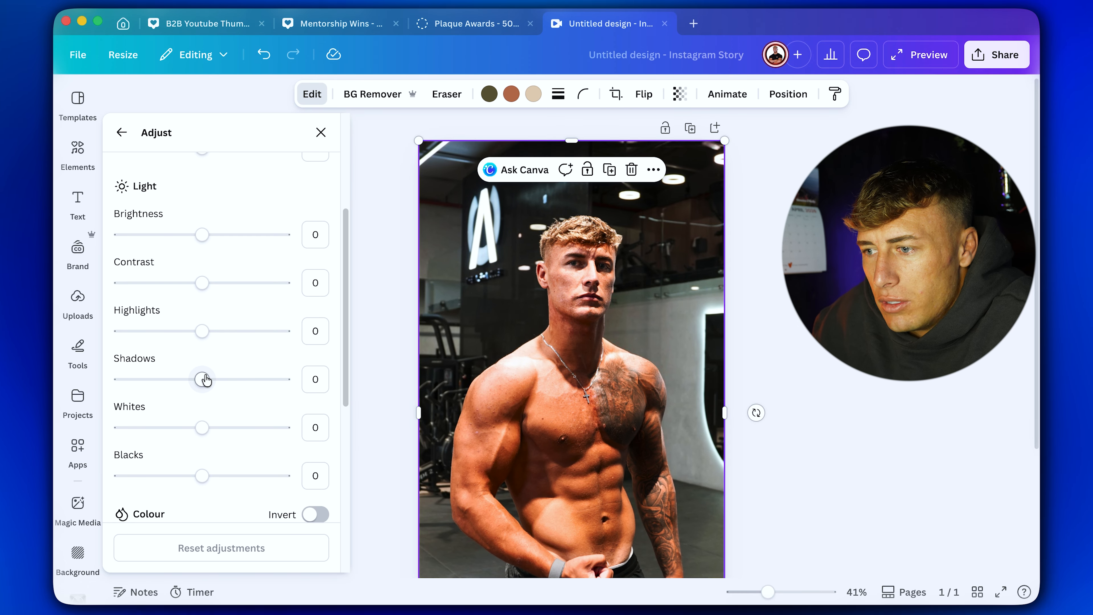
{"action": "left_click_drag", "start_coordinate": [204, 381], "coordinate": [112, 380]}
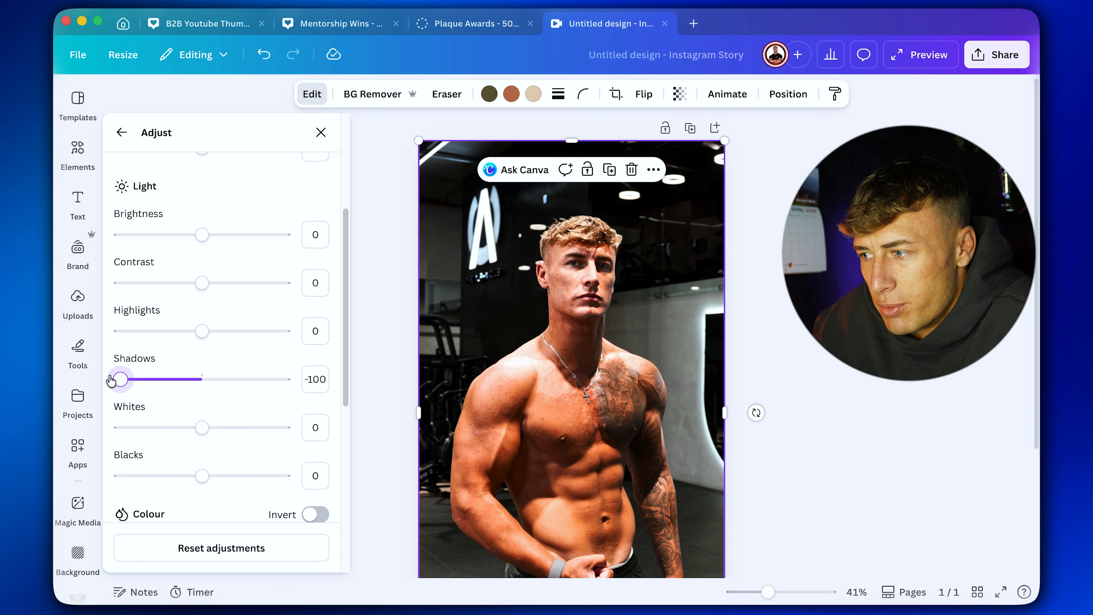
{"action": "left_click_drag", "start_coordinate": [202, 282], "coordinate": [226, 284]}
{"action": "left_click_drag", "start_coordinate": [202, 234], "coordinate": [188, 234]}
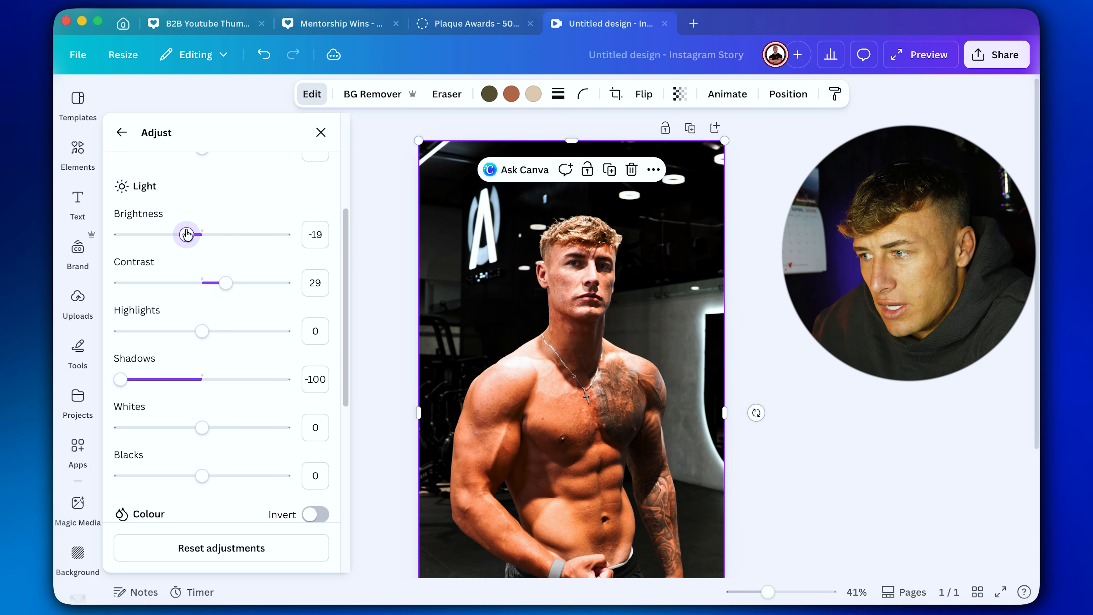
Lower the background photo's clarity to its minimum.
{"action": "scroll", "coordinate": [210, 383], "scroll_direction": "down", "scroll_amount": 10}
{"action": "left_click_drag", "start_coordinate": [202, 450], "coordinate": [116, 450]}
{"action": "left_click", "coordinate": [868, 558]}
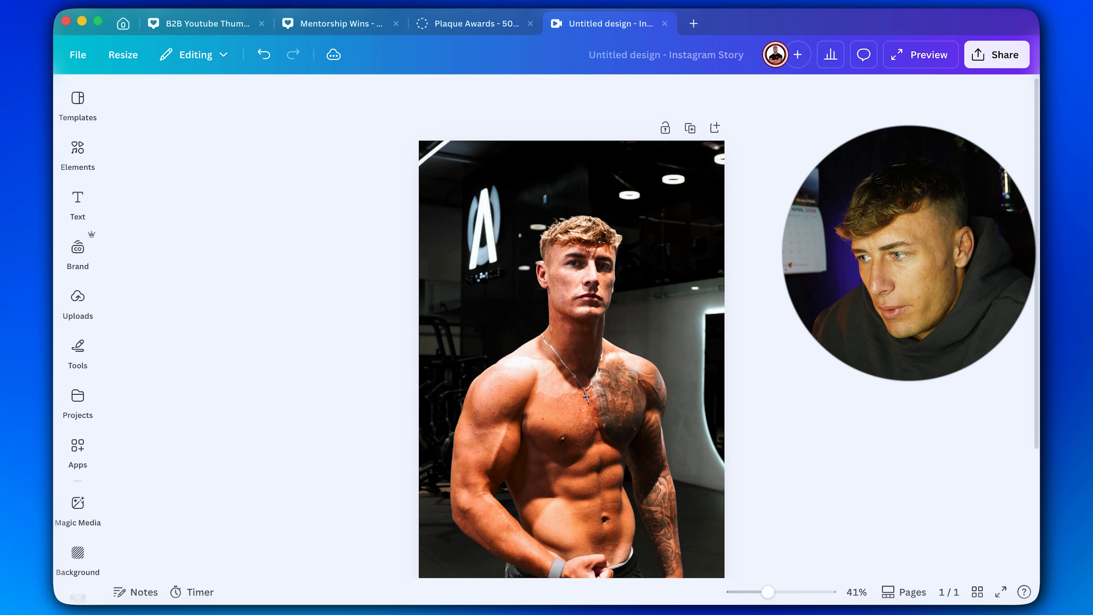
{"action": "scroll", "coordinate": [869, 558], "scroll_direction": "down", "scroll_amount": 1}
{"action": "left_click_drag", "start_coordinate": [769, 593], "coordinate": [757, 593]}
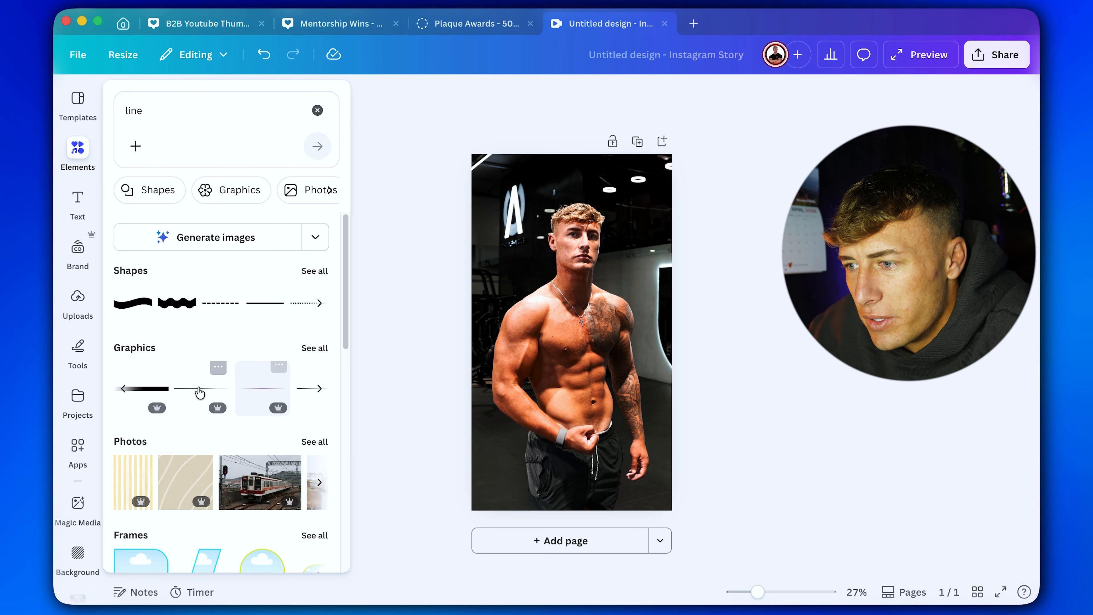
Add a line graphic and enlarge it into a thick bar spanning the page's width along its top edge.
{"action": "left_click", "coordinate": [199, 390]}
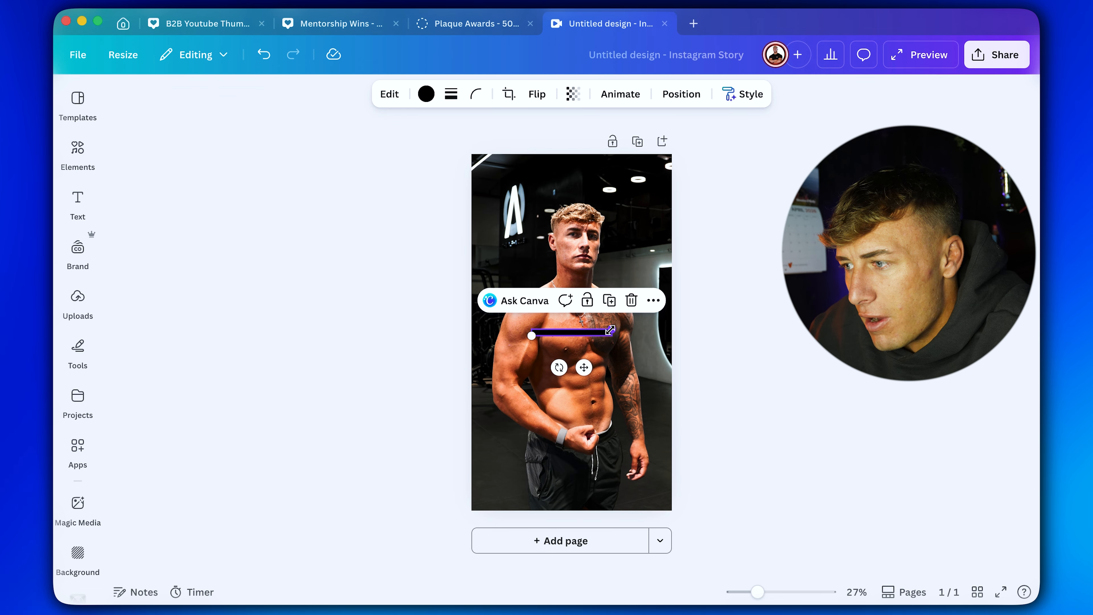
{"action": "left_click_drag", "start_coordinate": [611, 330], "coordinate": [788, 315]}
{"action": "left_click_drag", "start_coordinate": [788, 315], "coordinate": [1001, 295]}
{"action": "left_click_drag", "start_coordinate": [581, 319], "coordinate": [471, 180]}
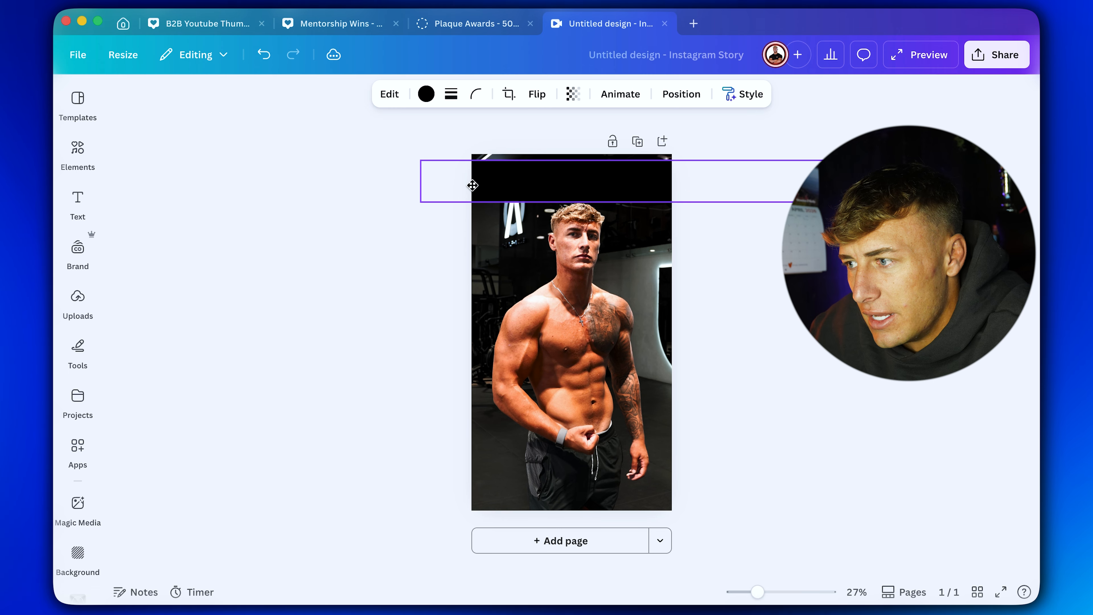
Recolour the bar across the top of the page red.
{"action": "left_click", "coordinate": [426, 94]}
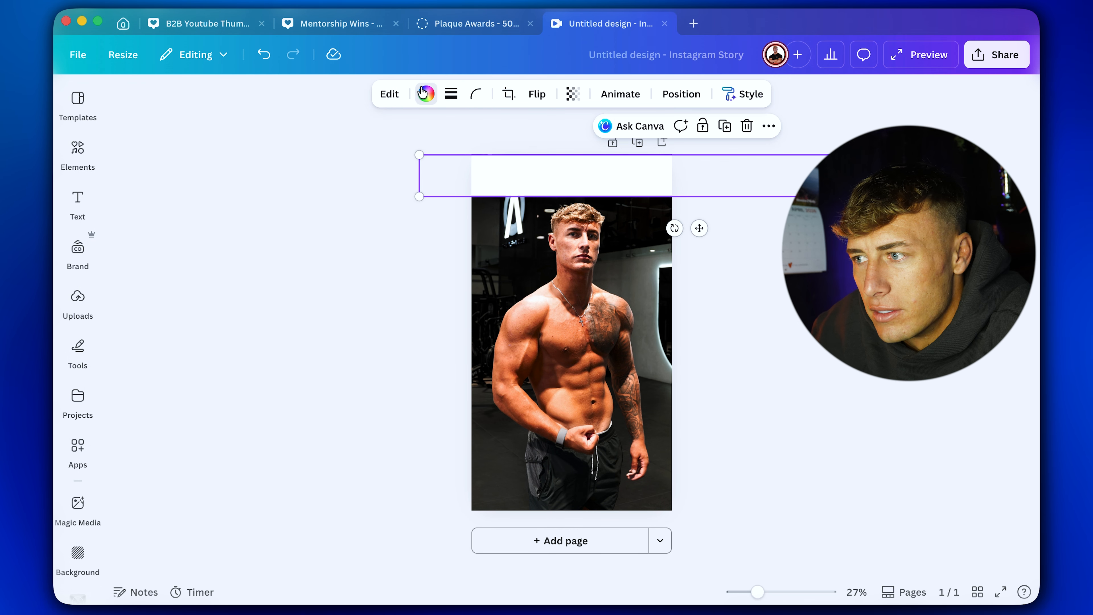
{"action": "left_click", "coordinate": [426, 94]}
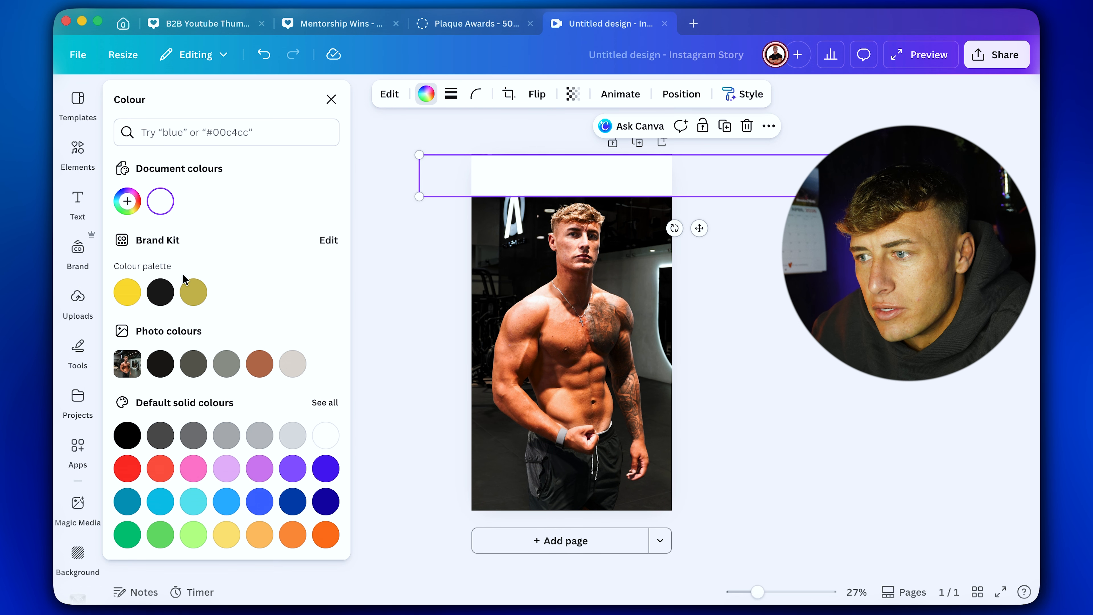
{"action": "left_click", "coordinate": [118, 470]}
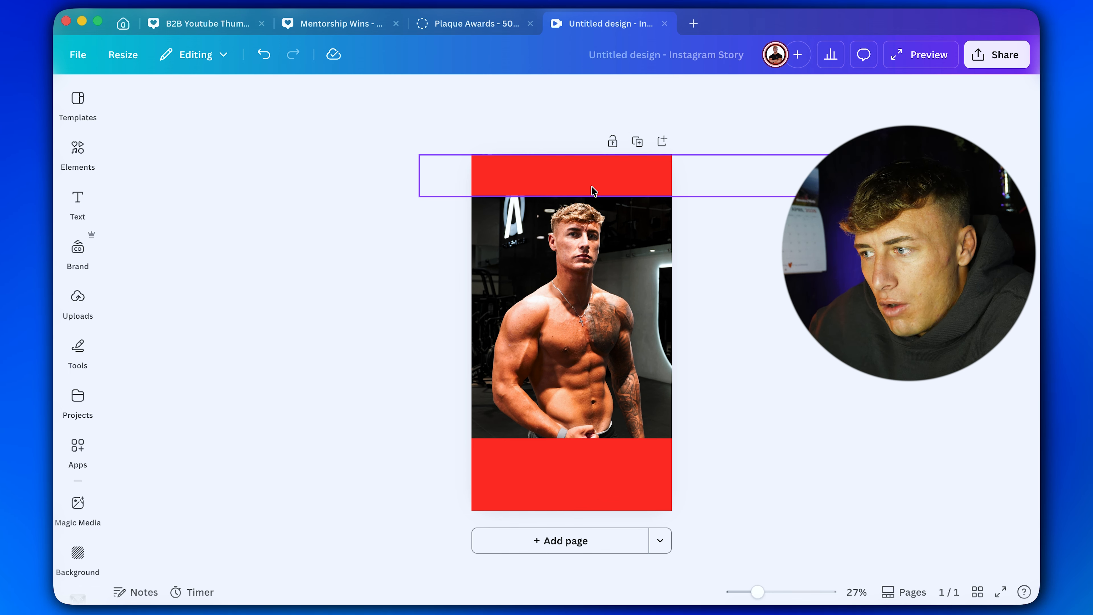
Stack the two copied red bars over the lower part of the page and take the original bar off the top.
{"action": "left_click", "coordinate": [569, 463]}
{"action": "left_click_drag", "start_coordinate": [569, 463], "coordinate": [567, 440]}
{"action": "left_click_drag", "start_coordinate": [571, 483], "coordinate": [561, 472]}
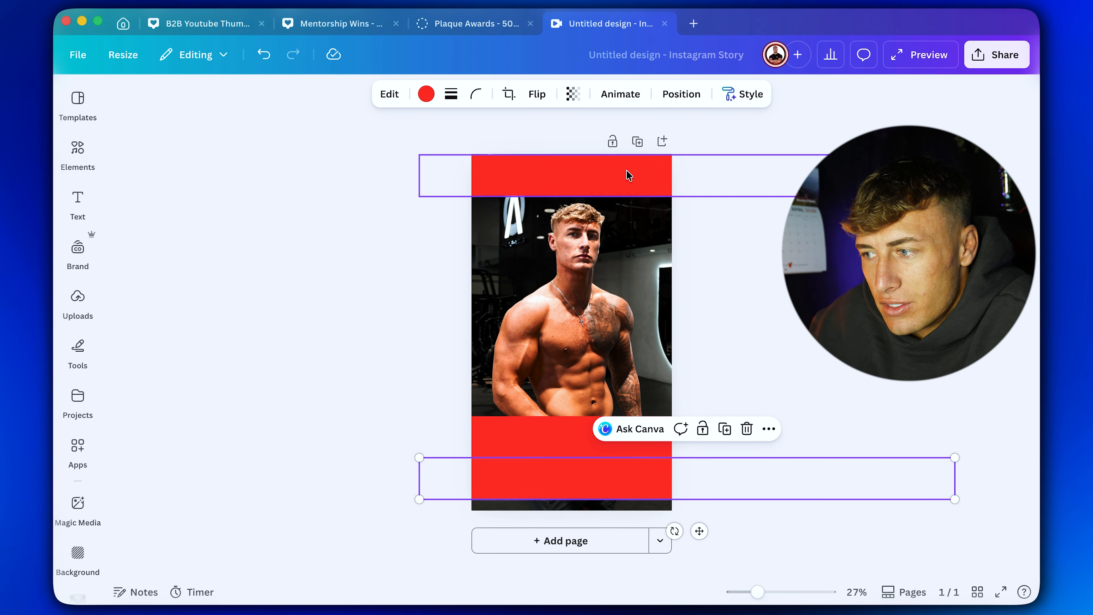
{"action": "left_click_drag", "start_coordinate": [610, 186], "coordinate": [610, 131]}
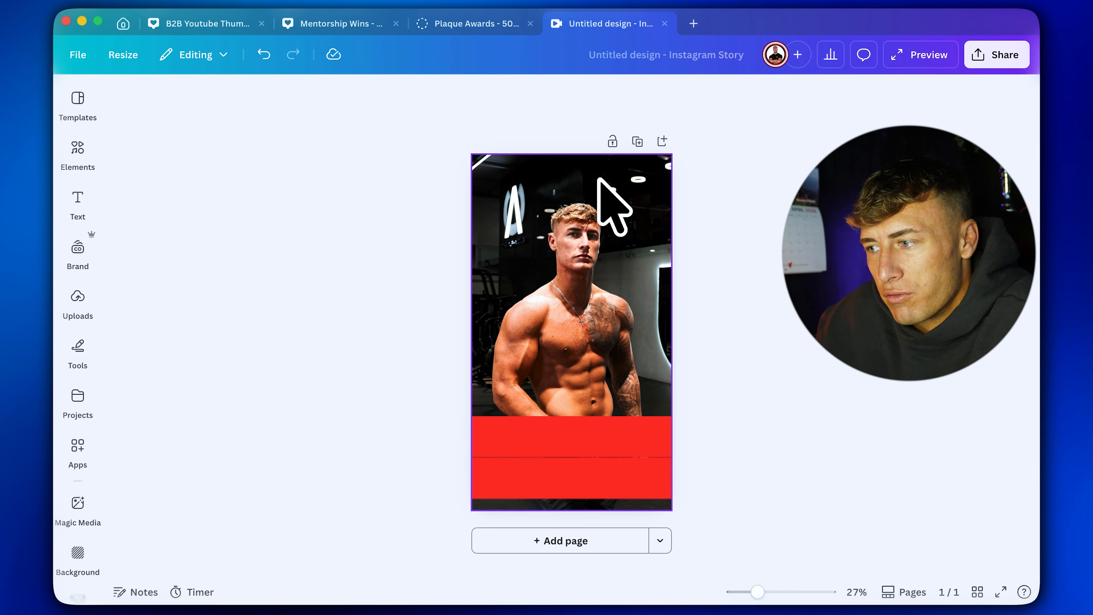
Lower the bottom red bar to the page edge and enlarge the upper one so red fills the area below the waist.
{"action": "left_click_drag", "start_coordinate": [586, 489], "coordinate": [587, 500]}
{"action": "left_click", "coordinate": [495, 450]}
{"action": "left_click_drag", "start_coordinate": [408, 454], "coordinate": [217, 480]}
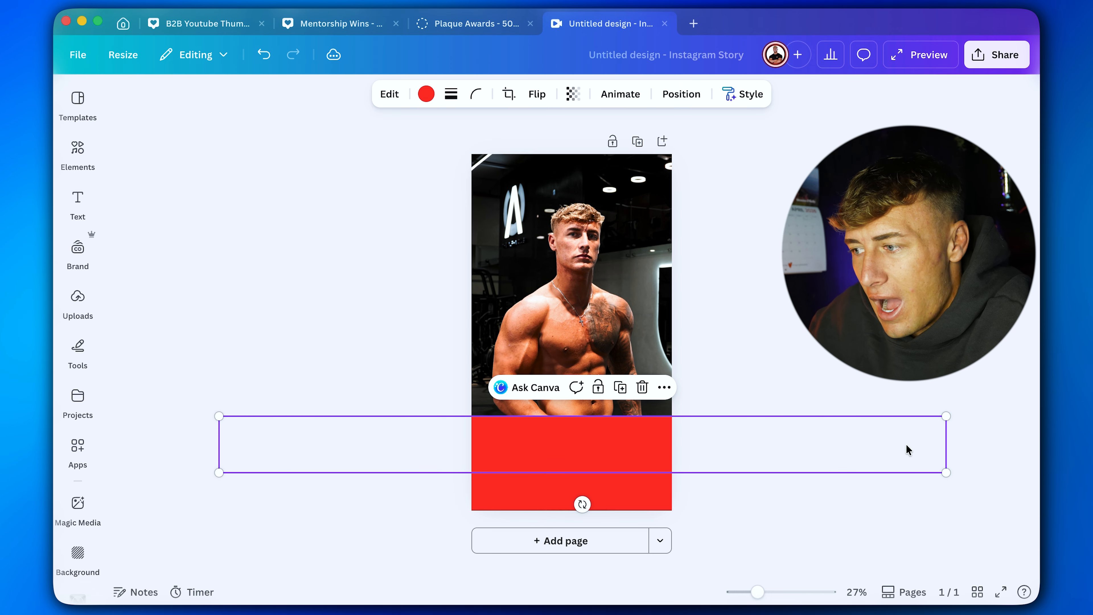
{"action": "left_click", "coordinate": [907, 447]}
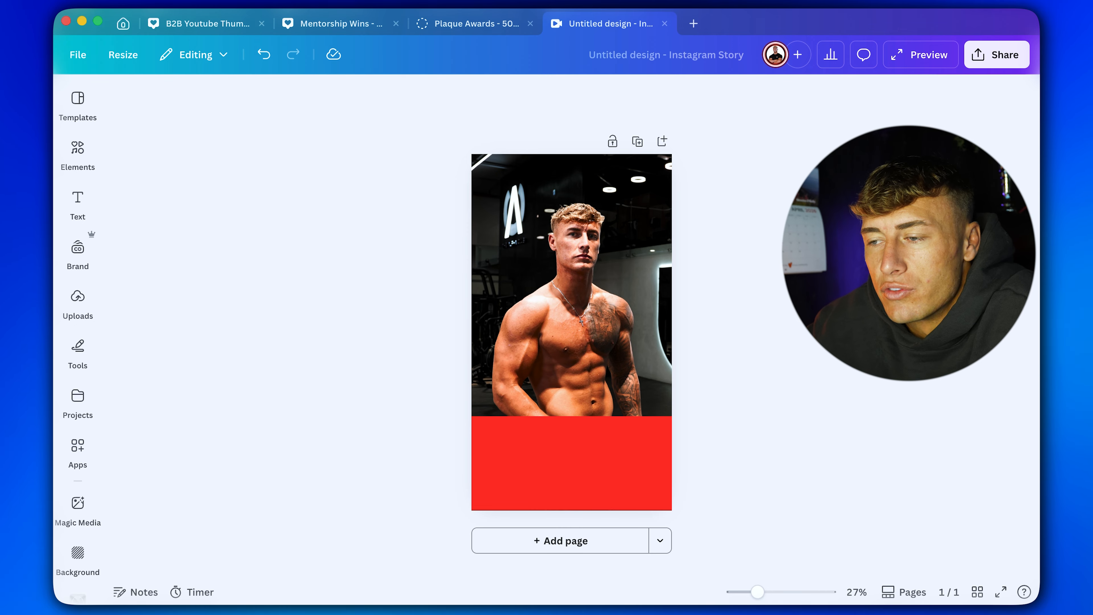
Search the text combinations for "huge sale" and add the yellow HUGE SALE design to the page.
{"action": "left_click", "coordinate": [77, 201]}
{"action": "scroll", "coordinate": [233, 351], "scroll_direction": "down", "scroll_amount": 8}
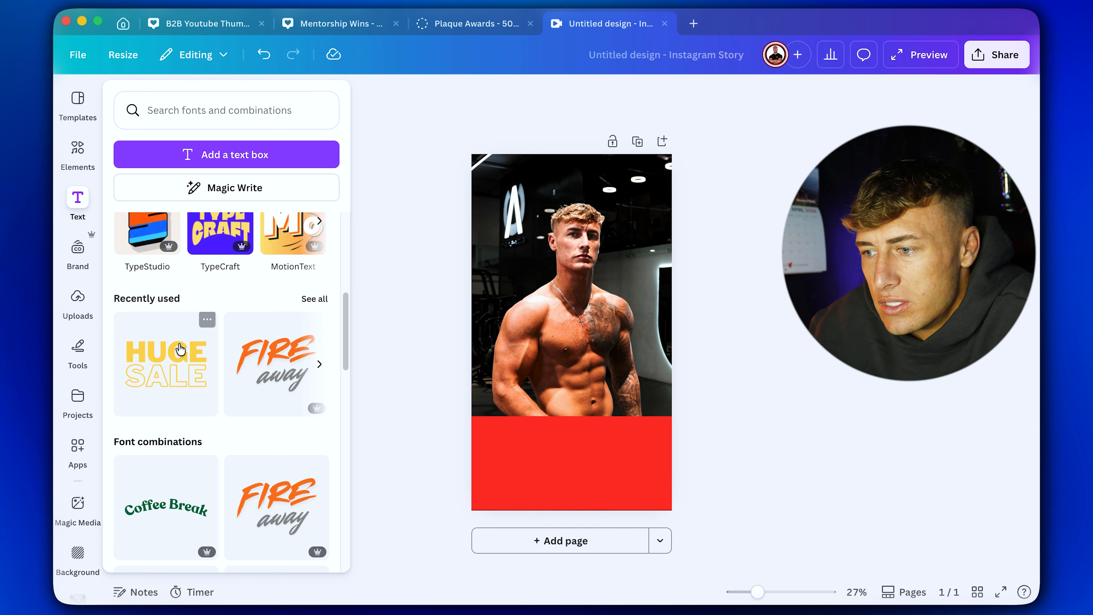
{"action": "scroll", "coordinate": [244, 337], "scroll_direction": "down", "scroll_amount": 2}
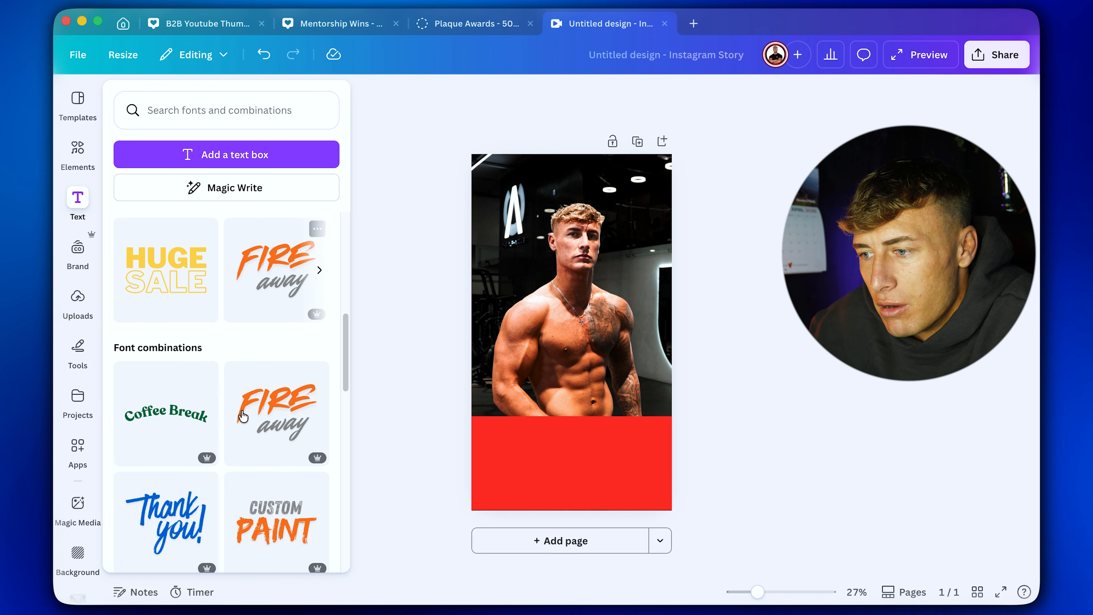
{"action": "left_click", "coordinate": [222, 117]}
{"action": "type", "text": "huge sale"}
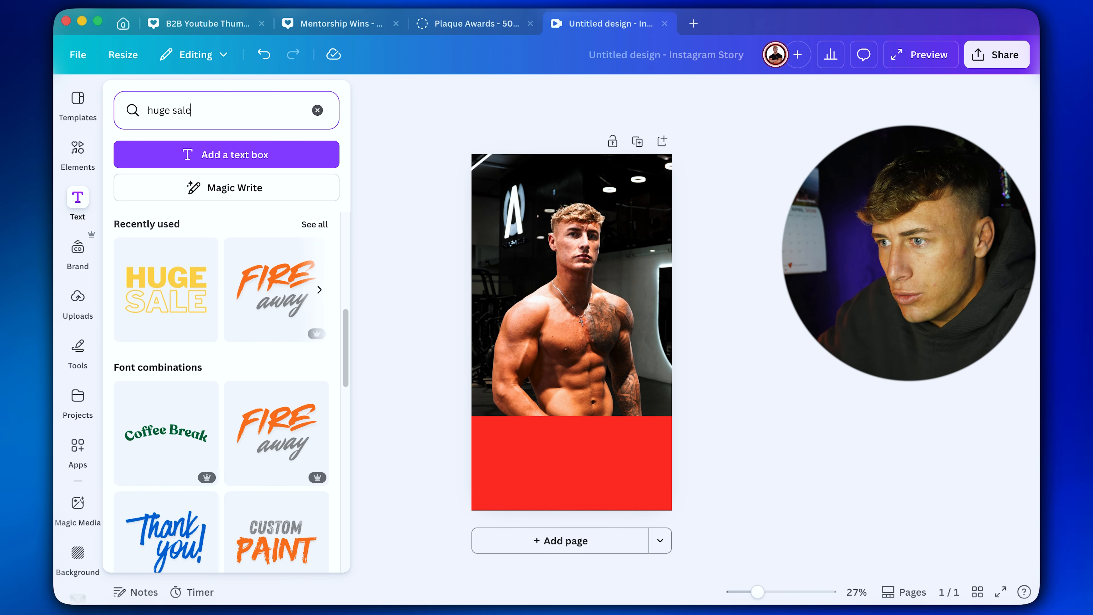
{"action": "key", "text": "Return"}
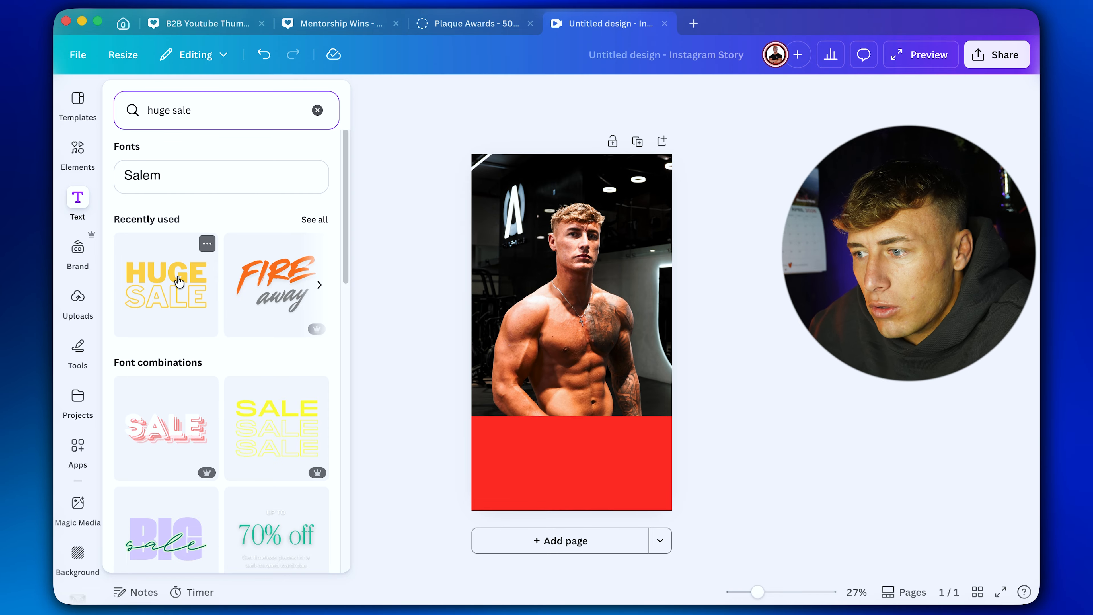
{"action": "left_click", "coordinate": [165, 284]}
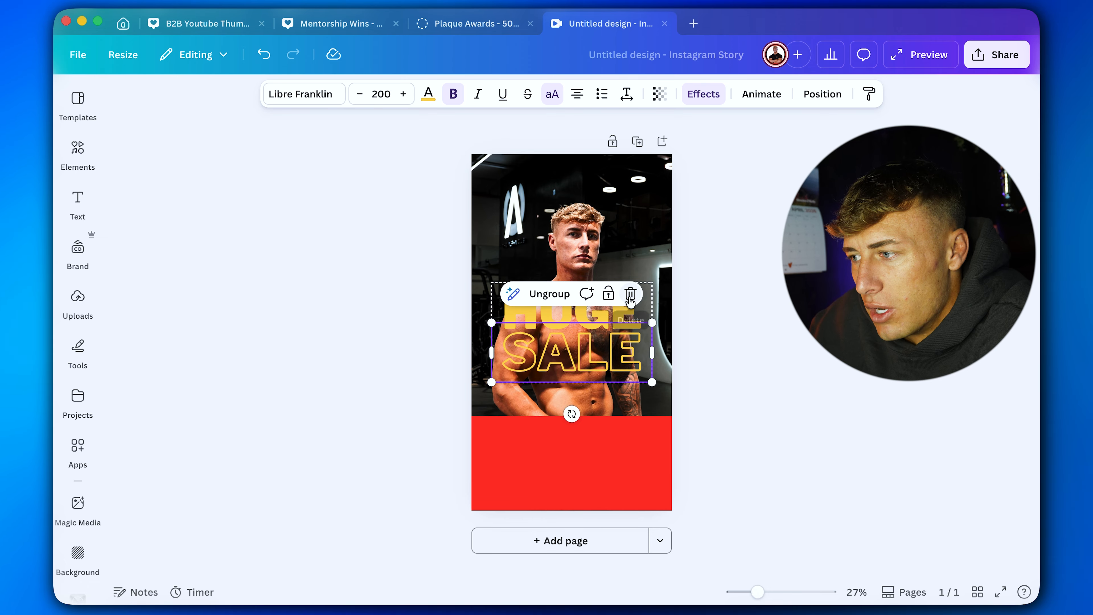
Delete the outlined SALE line, then shrink the HUGE text and place it above the man's head.
{"action": "left_click", "coordinate": [630, 294]}
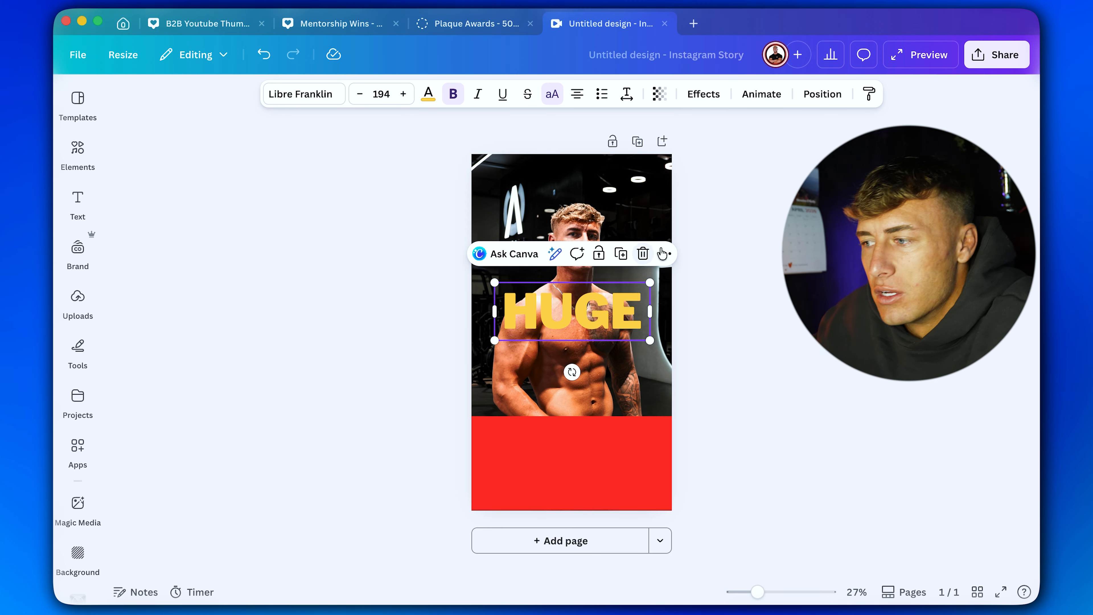
{"action": "left_click_drag", "start_coordinate": [651, 340], "coordinate": [618, 189]}
{"action": "left_click", "coordinate": [715, 317]}
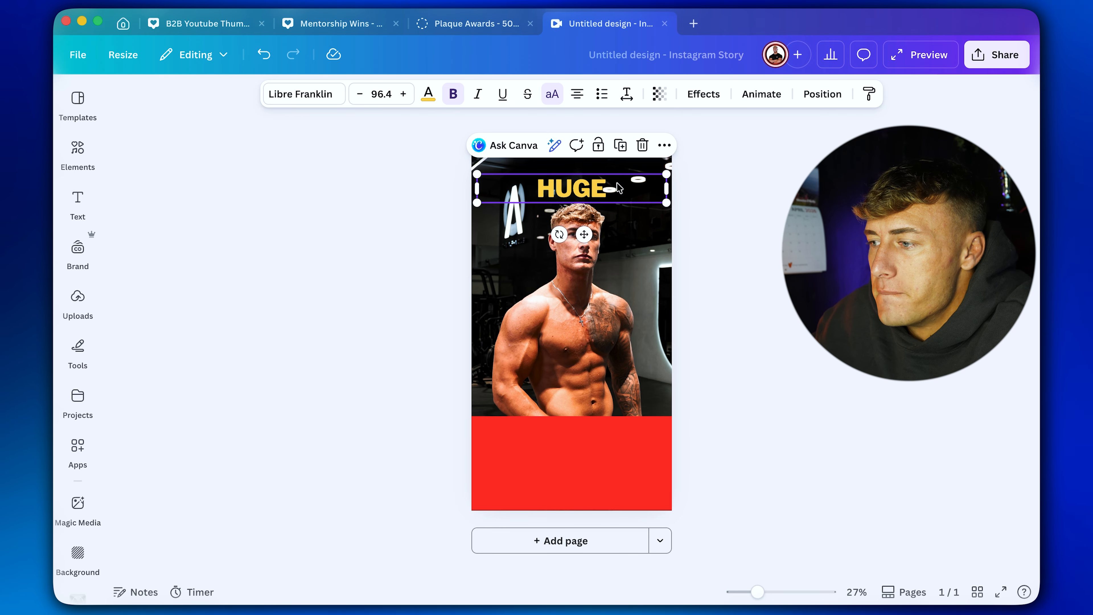
Replace the word HUGE in the heading with CHEST.
{"action": "double_click", "coordinate": [618, 189]}
{"action": "type", "text": "BICE"}
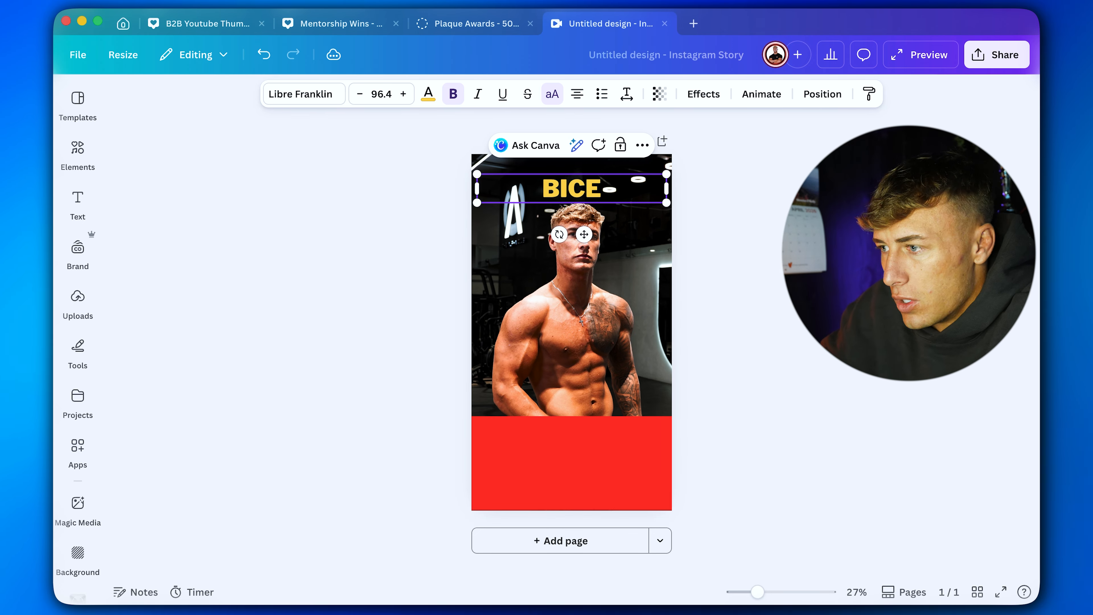
{"action": "key", "text": "BackSpace"}
{"action": "key", "text": "BackSpace"}
{"action": "key", "text": "BackSpace"}
{"action": "key", "text": "BackSpace"}
{"action": "type", "text": "C"}
{"action": "key", "text": "BackSpace"}
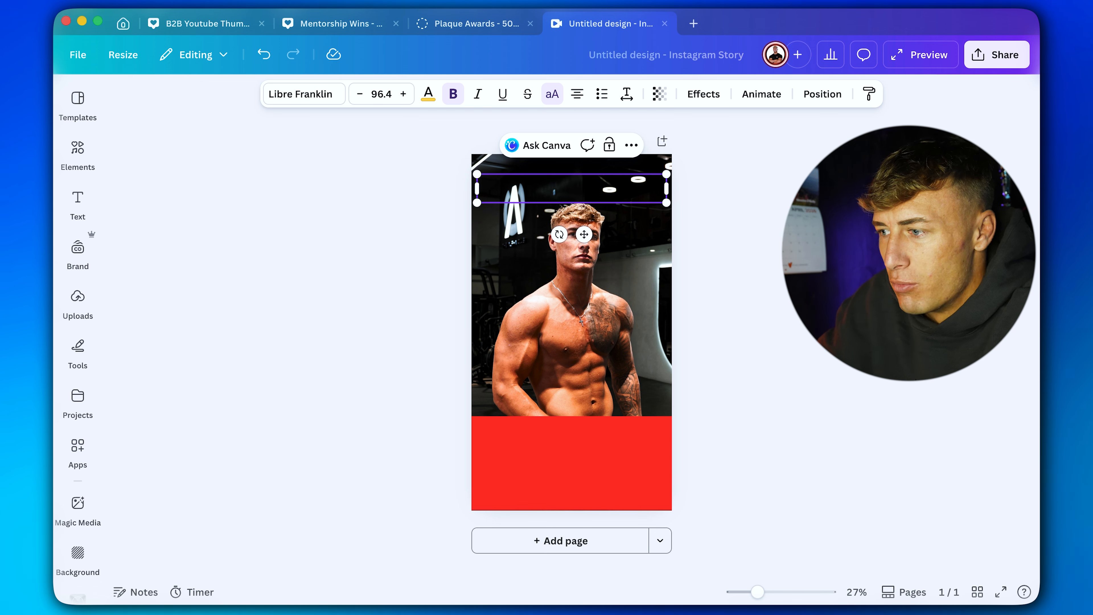
{"action": "type", "text": "CHEST"}
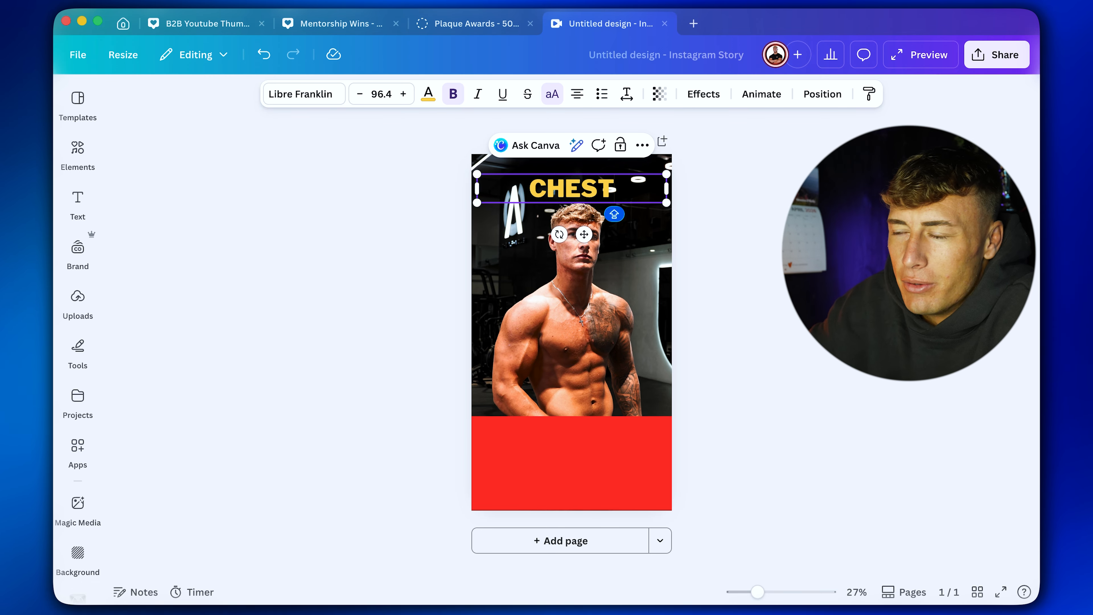
{"action": "key", "text": "Escape"}
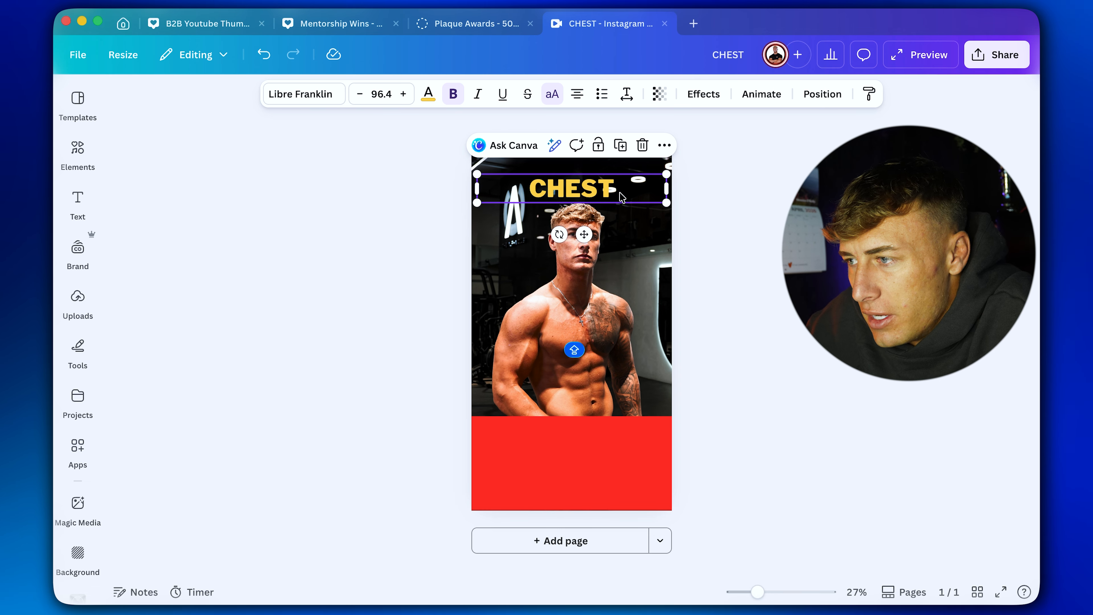
Increase the CHEST heading's font size to 202.
{"action": "left_click", "coordinate": [403, 93]}
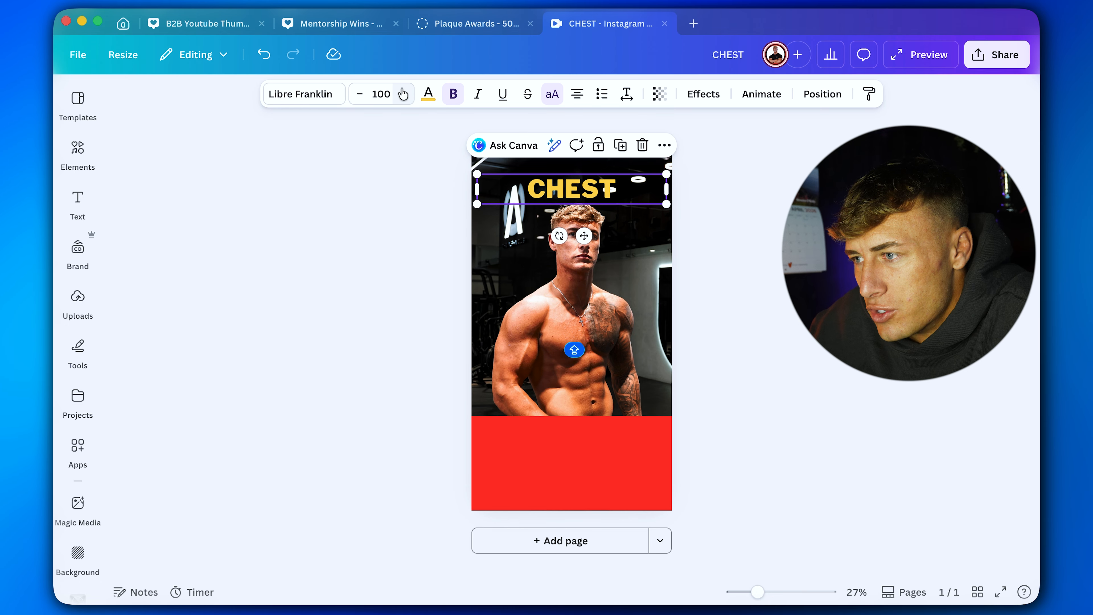
{"action": "left_click", "coordinate": [403, 94]}
{"action": "left_click", "coordinate": [403, 93]}
{"action": "left_click", "coordinate": [403, 93]}
{"action": "left_click", "coordinate": [403, 94]}
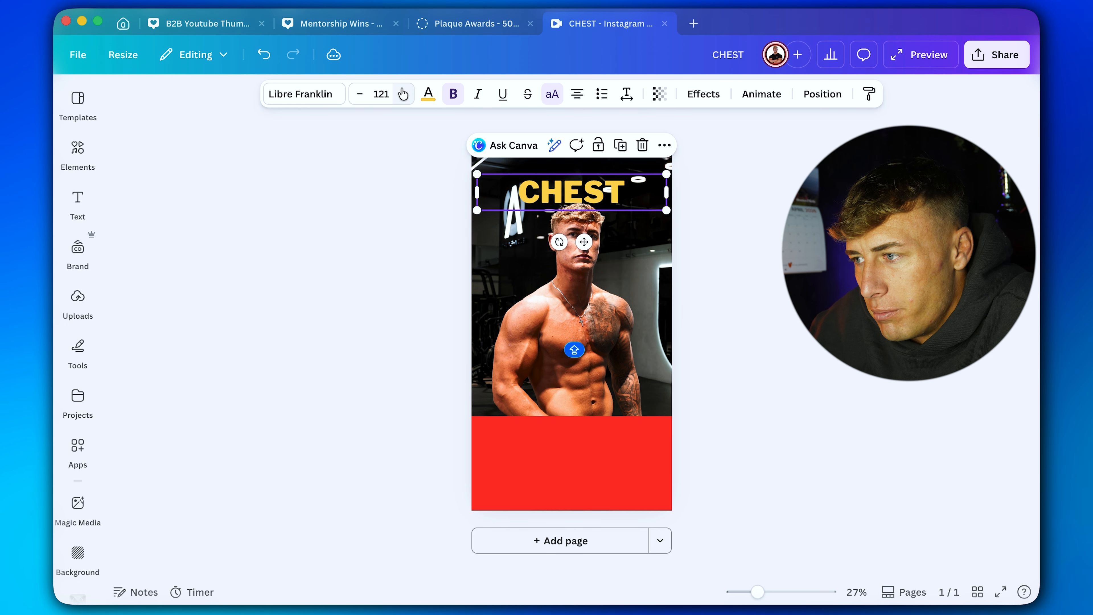
{"action": "left_click", "coordinate": [403, 94]}
{"action": "left_click", "coordinate": [403, 93]}
{"action": "left_click", "coordinate": [403, 94]}
{"action": "left_click", "coordinate": [403, 93]}
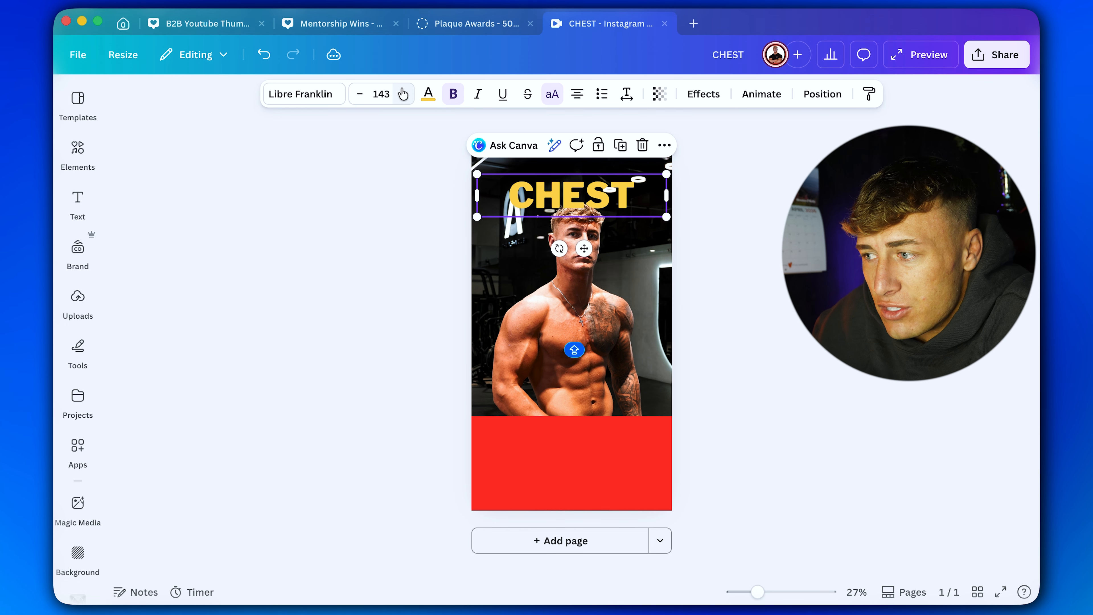
{"action": "left_click", "coordinate": [403, 93]}
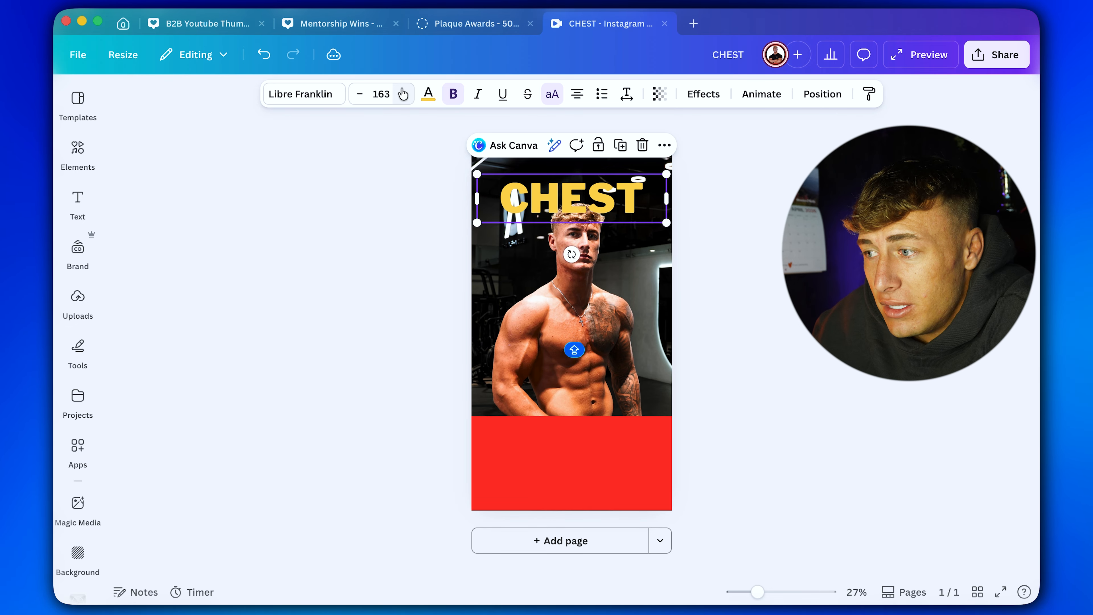
{"action": "left_click", "coordinate": [403, 94]}
{"action": "left_click", "coordinate": [403, 93]}
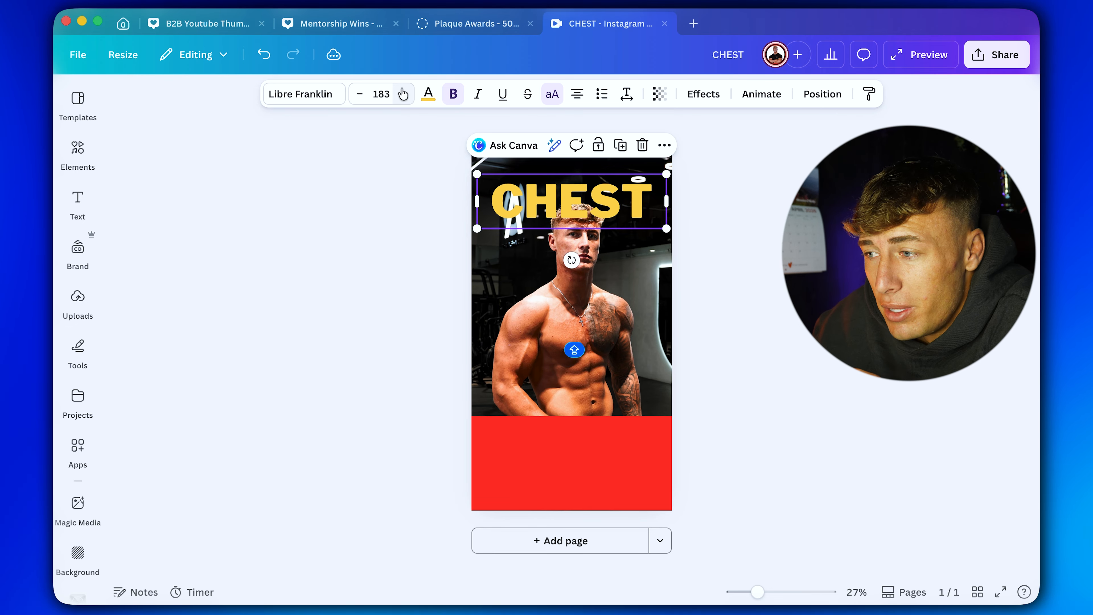
{"action": "left_click", "coordinate": [403, 94]}
{"action": "left_click", "coordinate": [403, 94]}
{"action": "left_click", "coordinate": [403, 93]}
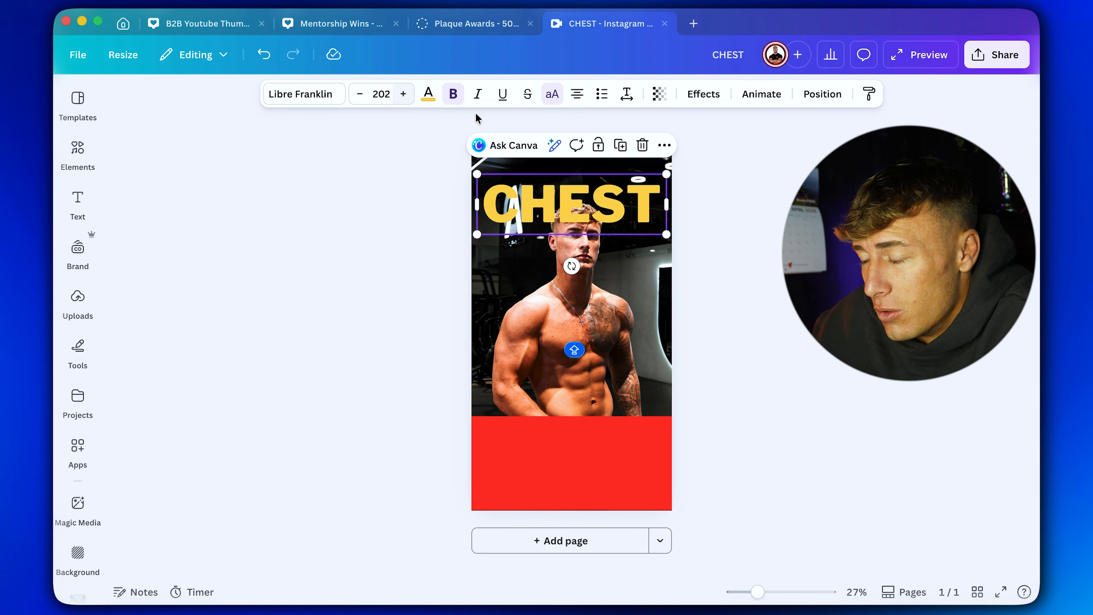
Move the CHEST heading slightly higher, keeping it horizontally centred on the page.
{"action": "left_click", "coordinate": [477, 117]}
{"action": "left_click", "coordinate": [661, 221]}
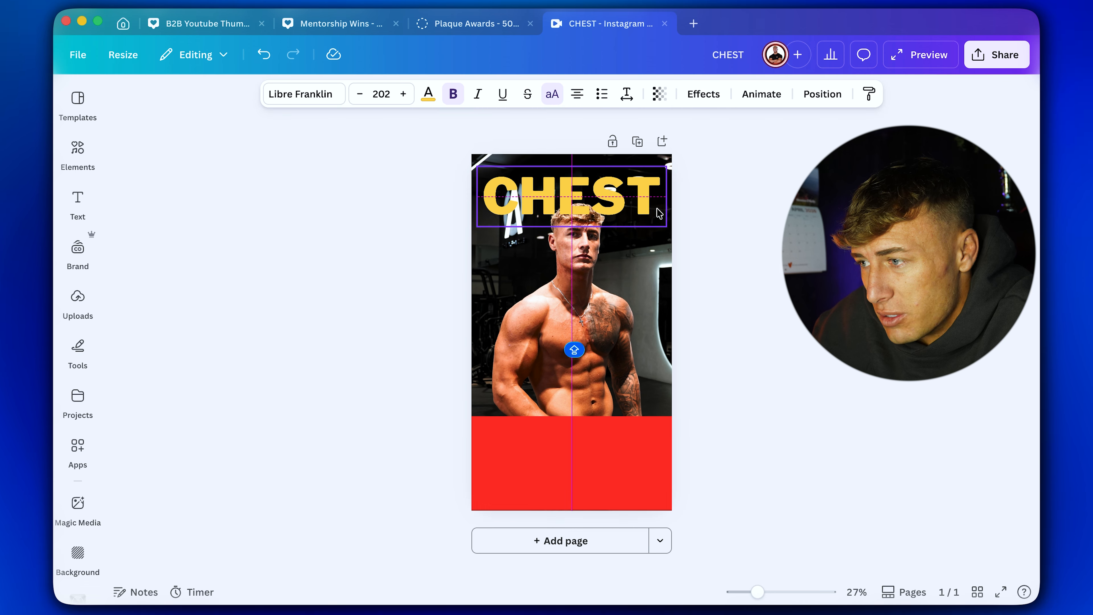
{"action": "left_click_drag", "start_coordinate": [634, 205], "coordinate": [633, 197]}
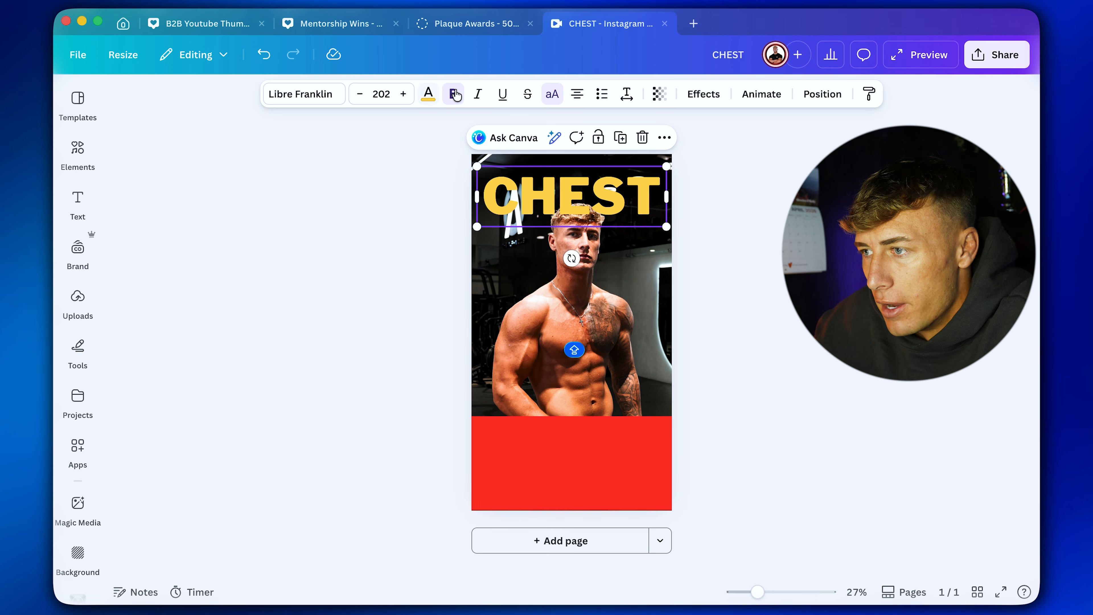
Change the CHEST heading's text colour to light blue #38b6ff.
{"action": "left_click", "coordinate": [428, 95]}
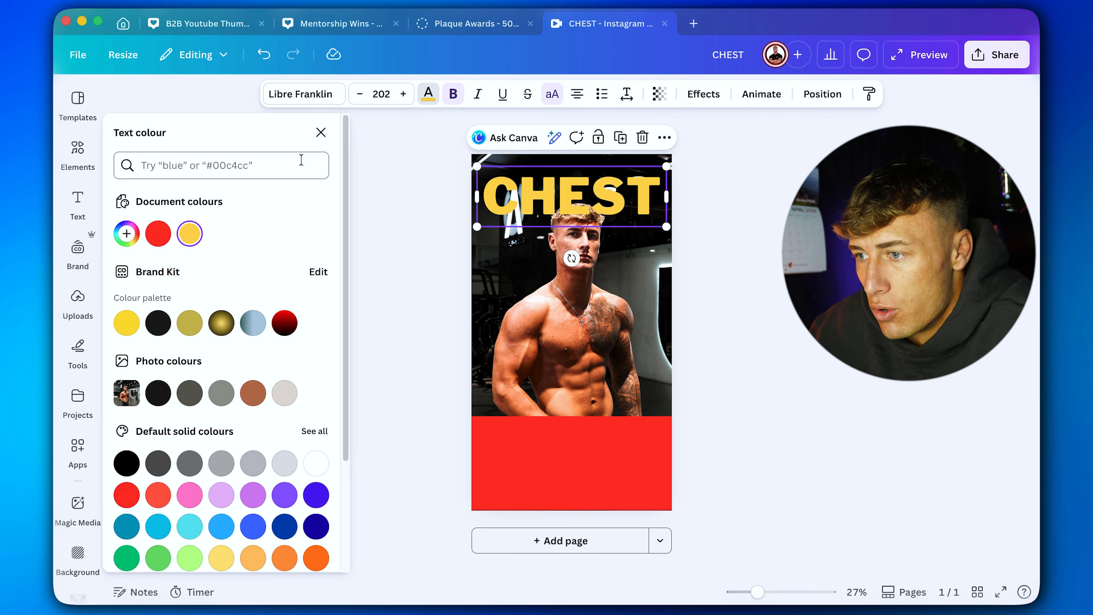
{"action": "scroll", "coordinate": [259, 452], "scroll_direction": "down", "scroll_amount": 2}
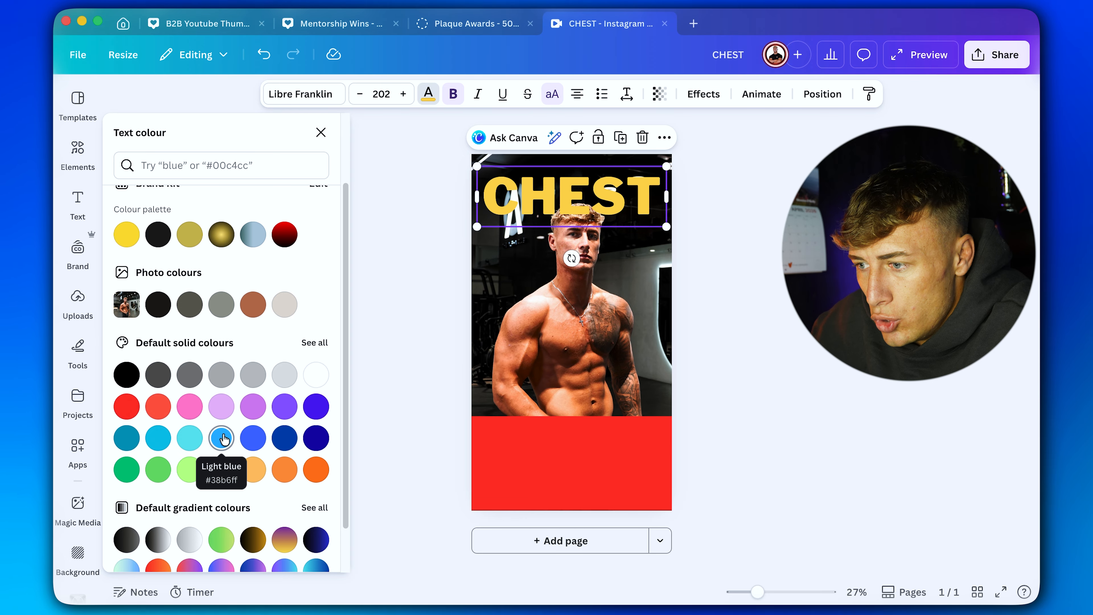
{"action": "left_click", "coordinate": [233, 438]}
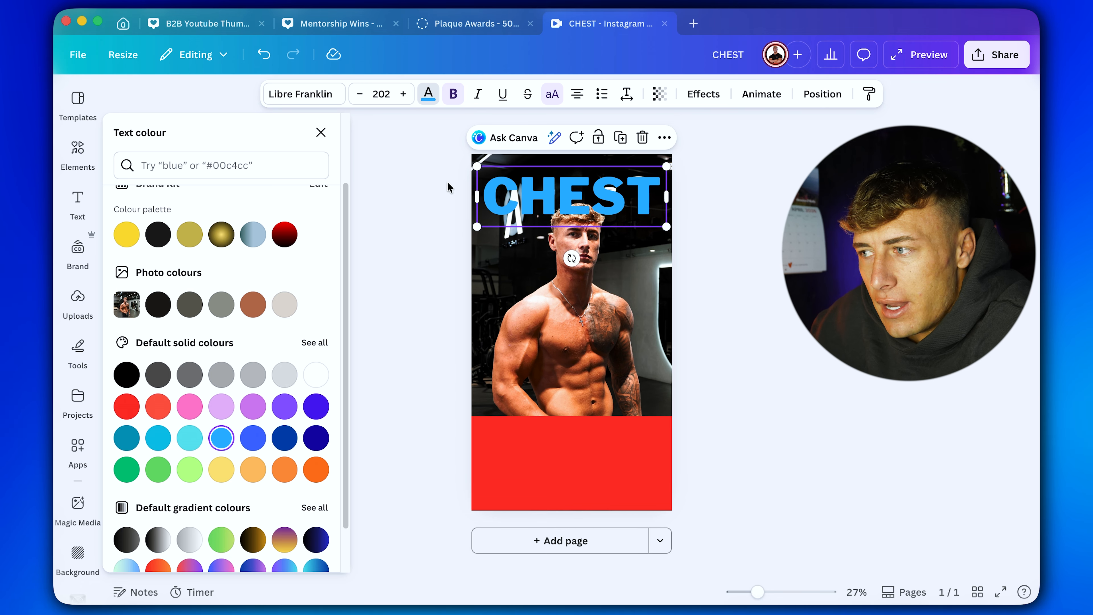
Try the Glow effect at intensity 100 and the Drop effect on the CHEST heading.
{"action": "left_click", "coordinate": [706, 94]}
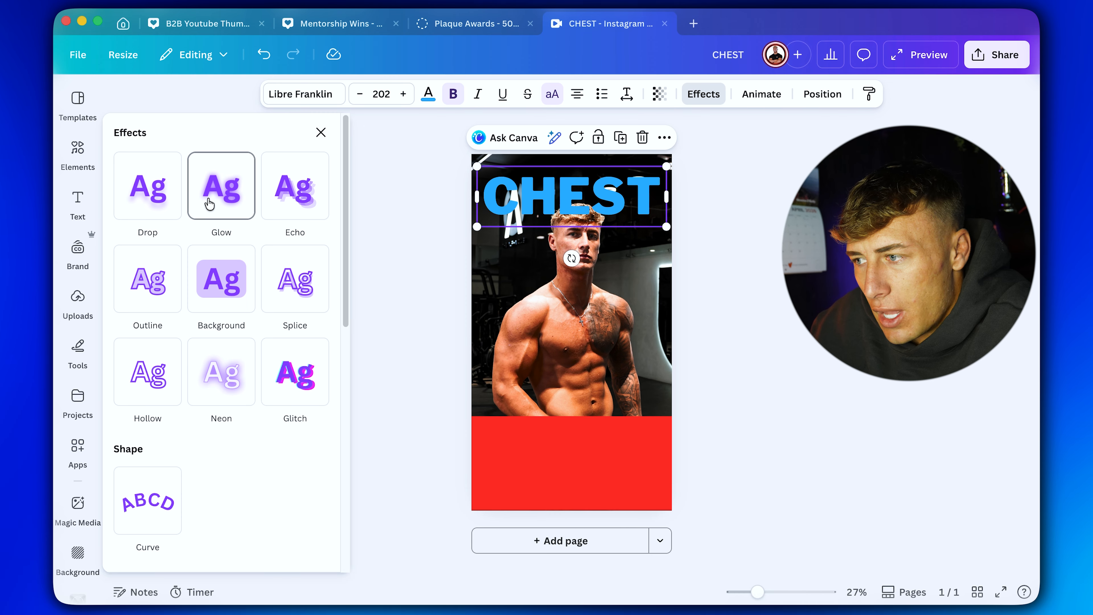
{"action": "left_click", "coordinate": [210, 203]}
{"action": "left_click_drag", "start_coordinate": [168, 280], "coordinate": [372, 281]}
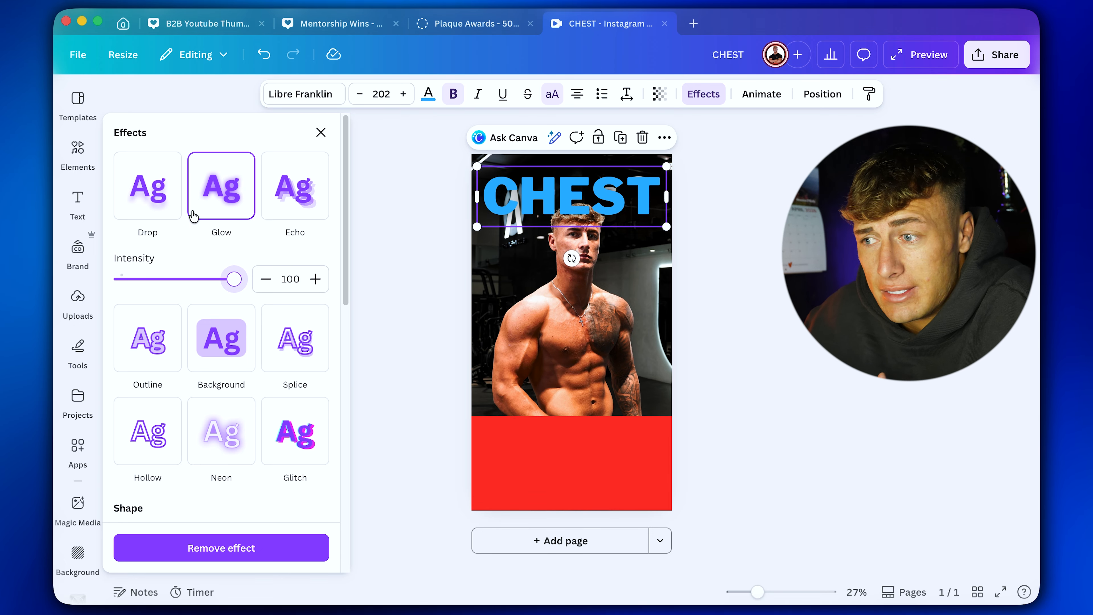
{"action": "left_click", "coordinate": [151, 209]}
Apply the Outline effect to the CHEST heading and set the outline colour to white.
{"action": "scroll", "coordinate": [213, 452], "scroll_direction": "down", "scroll_amount": 3}
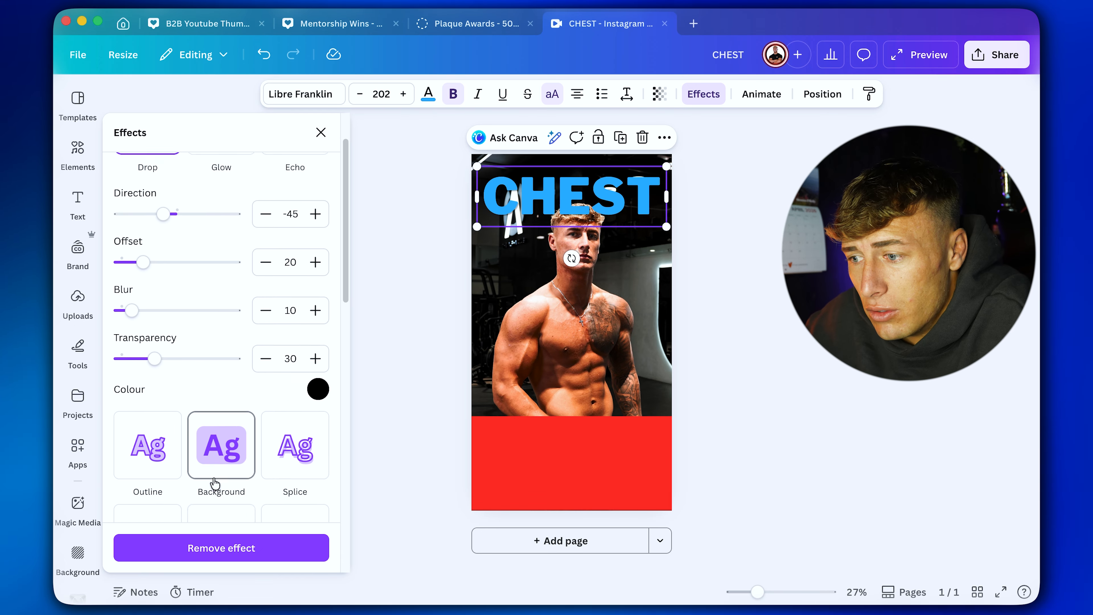
{"action": "left_click", "coordinate": [150, 404]}
{"action": "scroll", "coordinate": [190, 410], "scroll_direction": "down", "scroll_amount": 1}
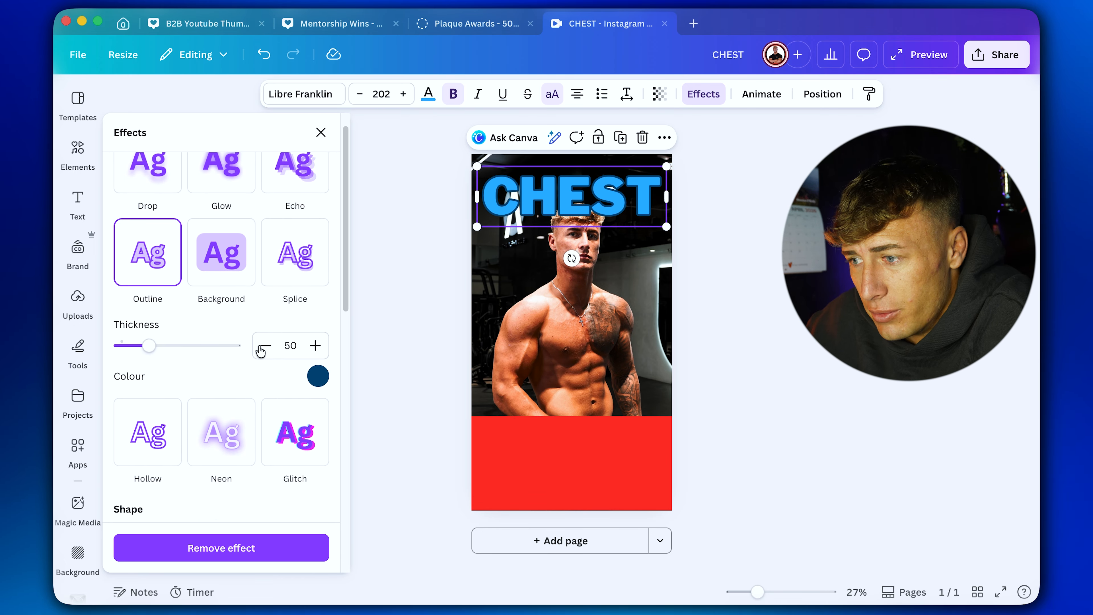
{"action": "left_click", "coordinate": [317, 376]}
{"action": "left_click", "coordinate": [296, 301]}
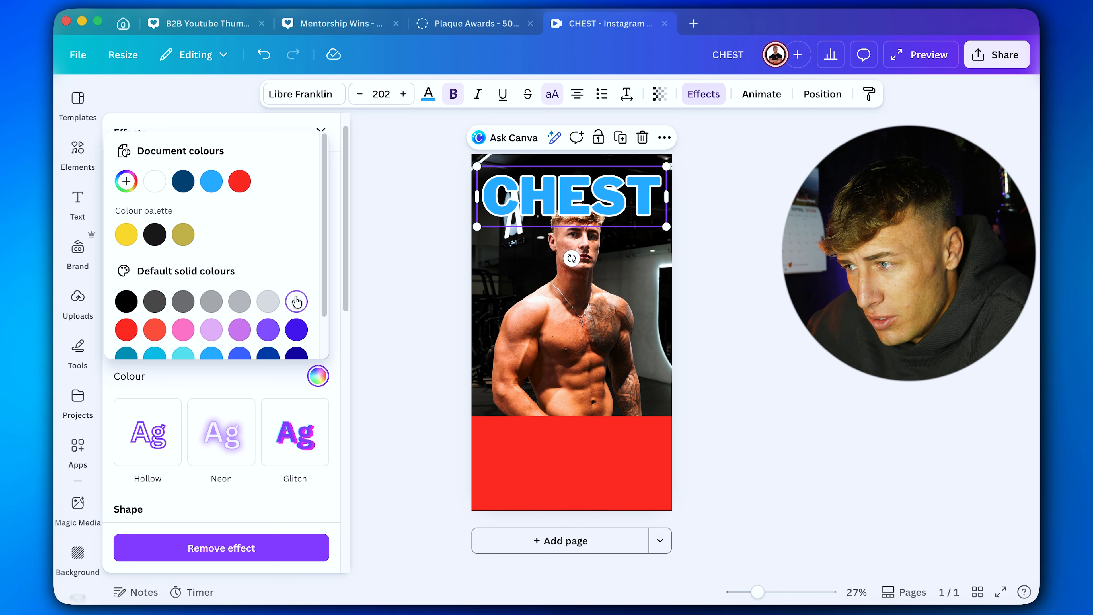
Set the CHEST heading's outline colour to black and adjust the outline thickness.
{"action": "left_click", "coordinate": [129, 301]}
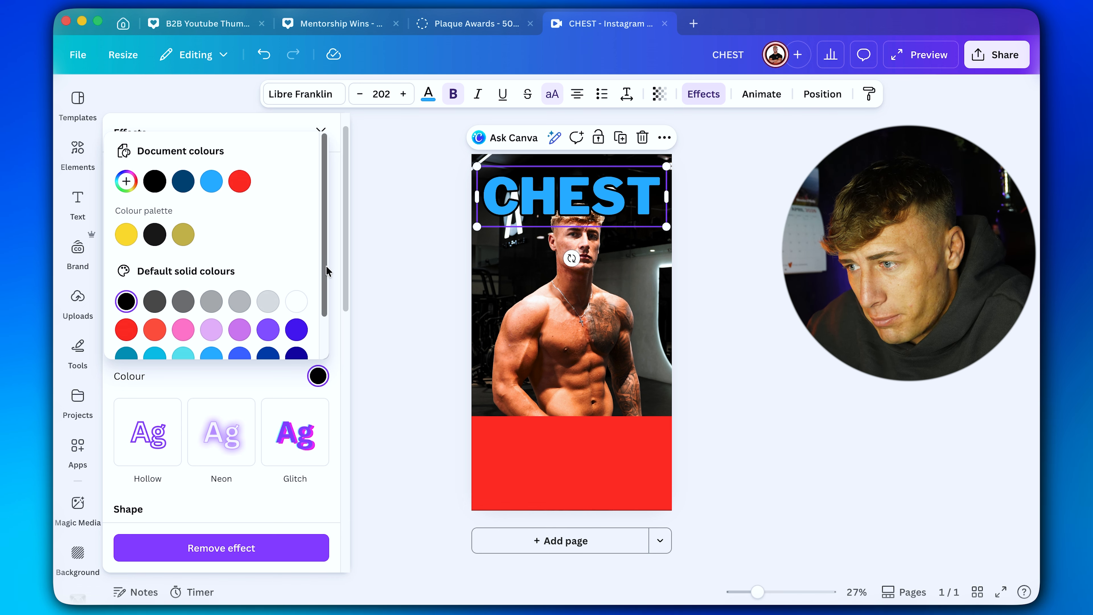
{"action": "left_click", "coordinate": [320, 128]}
{"action": "left_click_drag", "start_coordinate": [148, 345], "coordinate": [177, 344]}
Try the Neon effect at intensity 100 and the Glitch effect on the CHEST heading.
{"action": "scroll", "coordinate": [220, 420], "scroll_direction": "down", "scroll_amount": 1}
{"action": "left_click", "coordinate": [220, 420]}
{"action": "left_click_drag", "start_coordinate": [177, 412], "coordinate": [371, 401]}
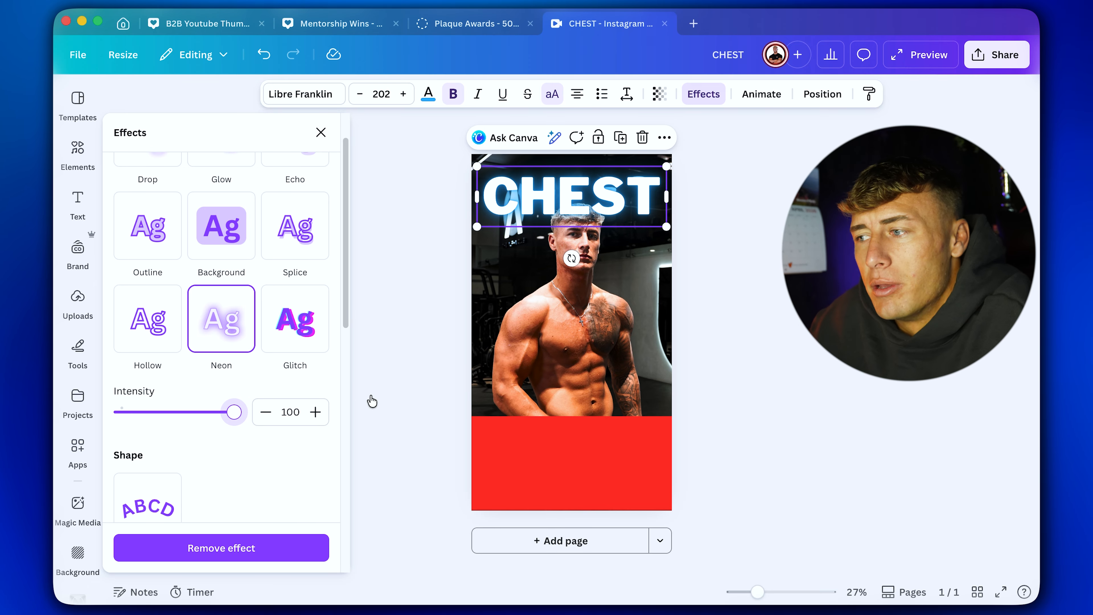
{"action": "left_click", "coordinate": [288, 327]}
Look through the advanced text effects and text effect apps, including the DepthText app's description and permissions.
{"action": "scroll", "coordinate": [258, 400], "scroll_direction": "down", "scroll_amount": 5}
{"action": "scroll", "coordinate": [250, 414], "scroll_direction": "down", "scroll_amount": 5}
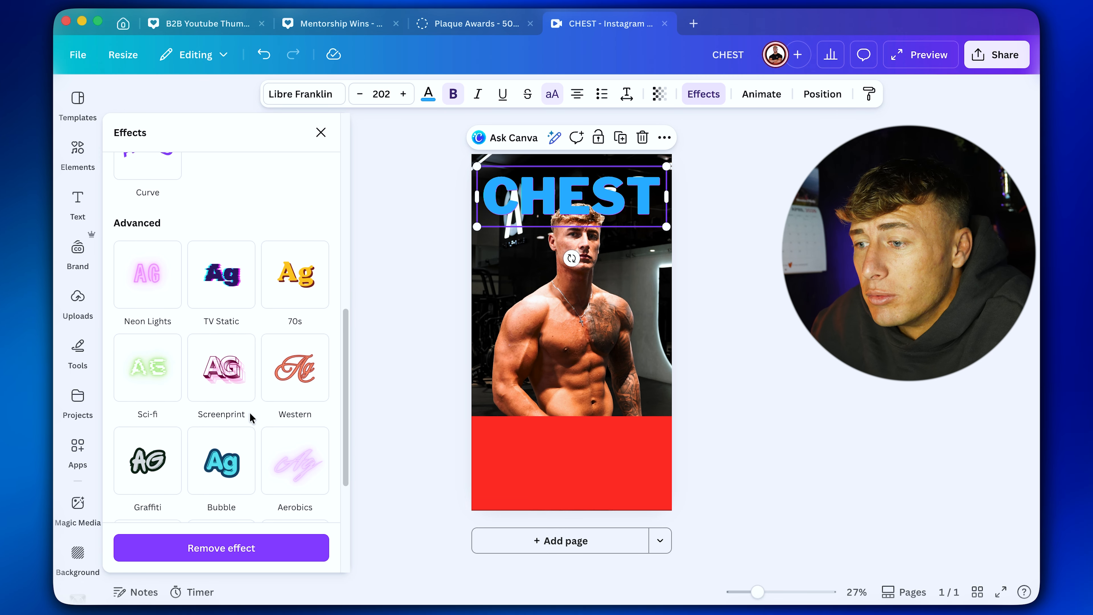
{"action": "scroll", "coordinate": [289, 361], "scroll_direction": "down", "scroll_amount": 4}
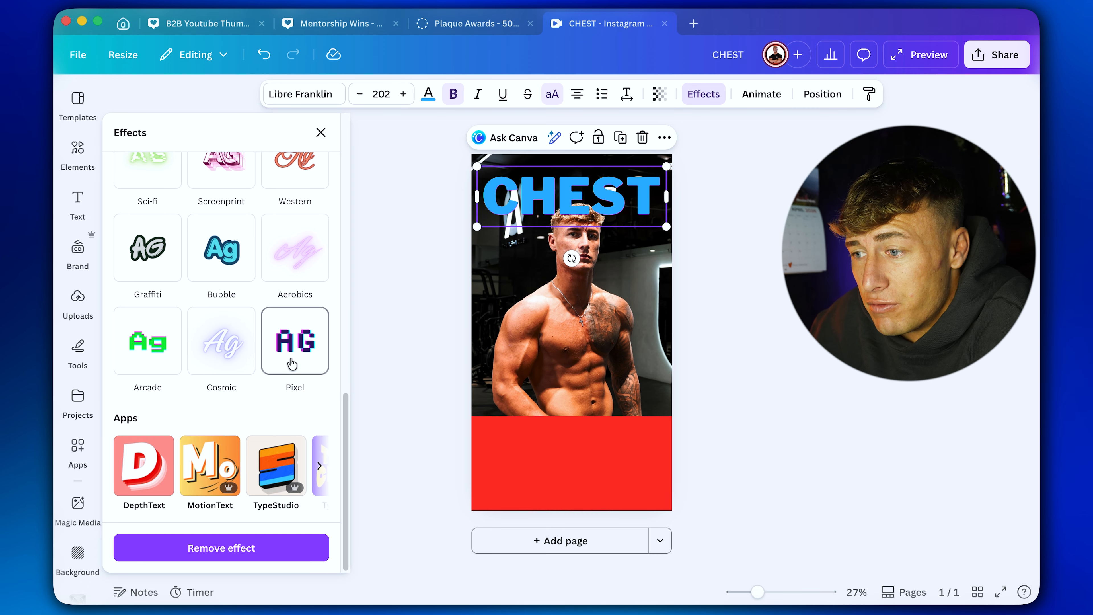
{"action": "left_click", "coordinate": [141, 471]}
{"action": "scroll", "coordinate": [207, 416], "scroll_direction": "down", "scroll_amount": 3}
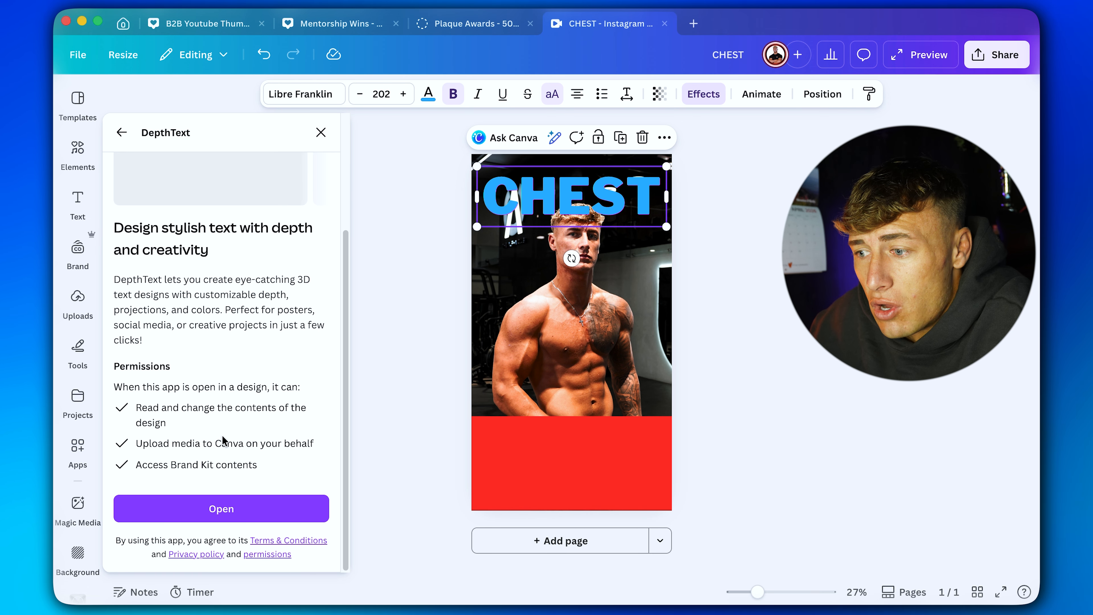
{"action": "scroll", "coordinate": [219, 440], "scroll_direction": "up", "scroll_amount": 4}
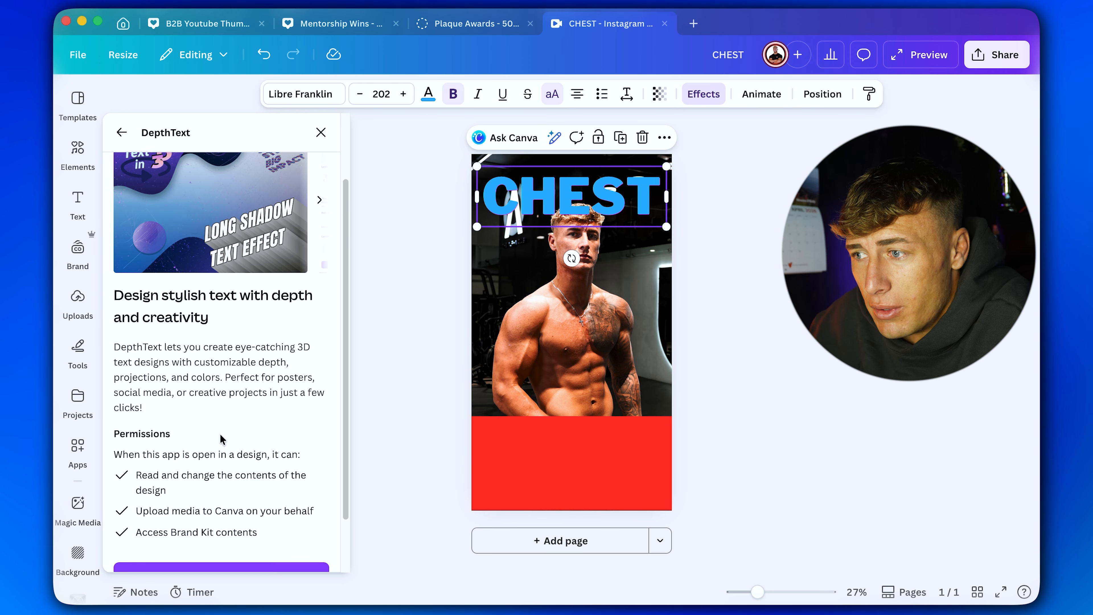
{"action": "left_click", "coordinate": [110, 140]}
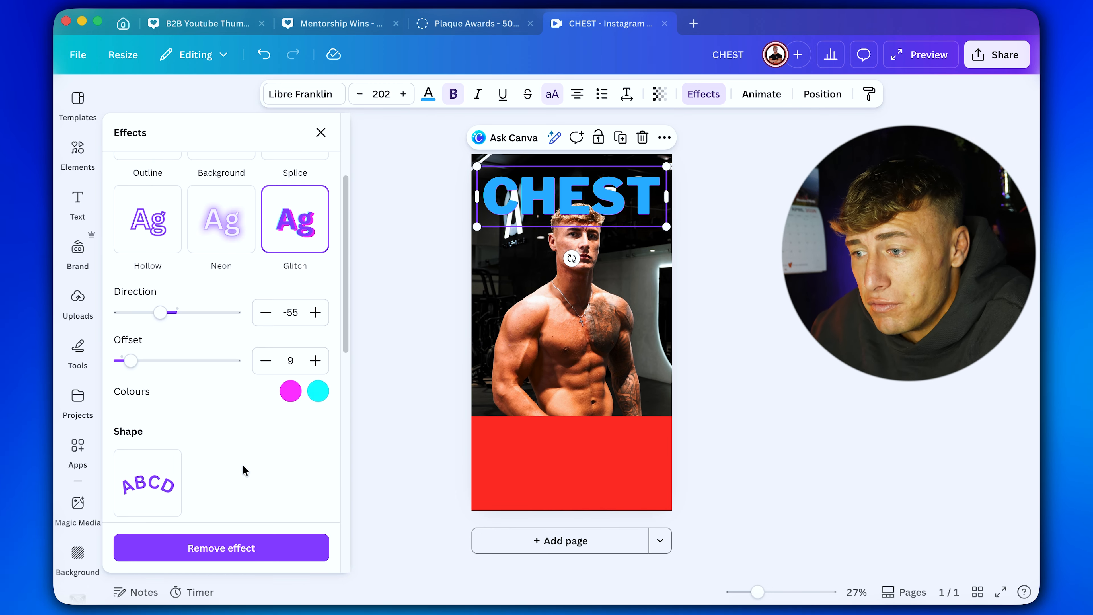
{"action": "scroll", "coordinate": [200, 293], "scroll_direction": "down", "scroll_amount": 10}
{"action": "left_click", "coordinate": [319, 465]}
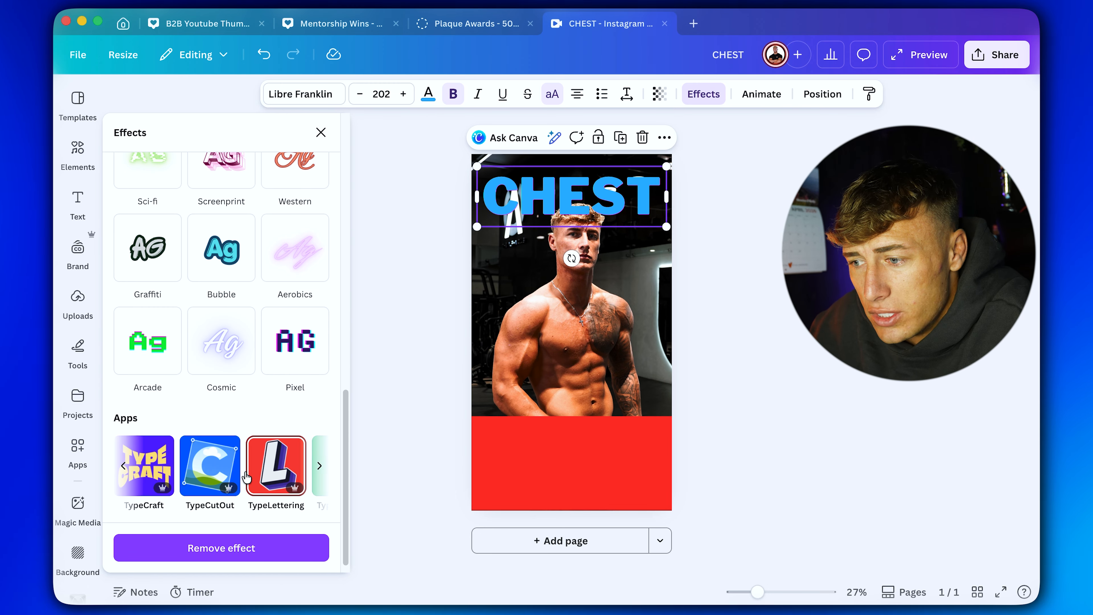
{"action": "scroll", "coordinate": [216, 459], "scroll_direction": "right", "scroll_amount": 2}
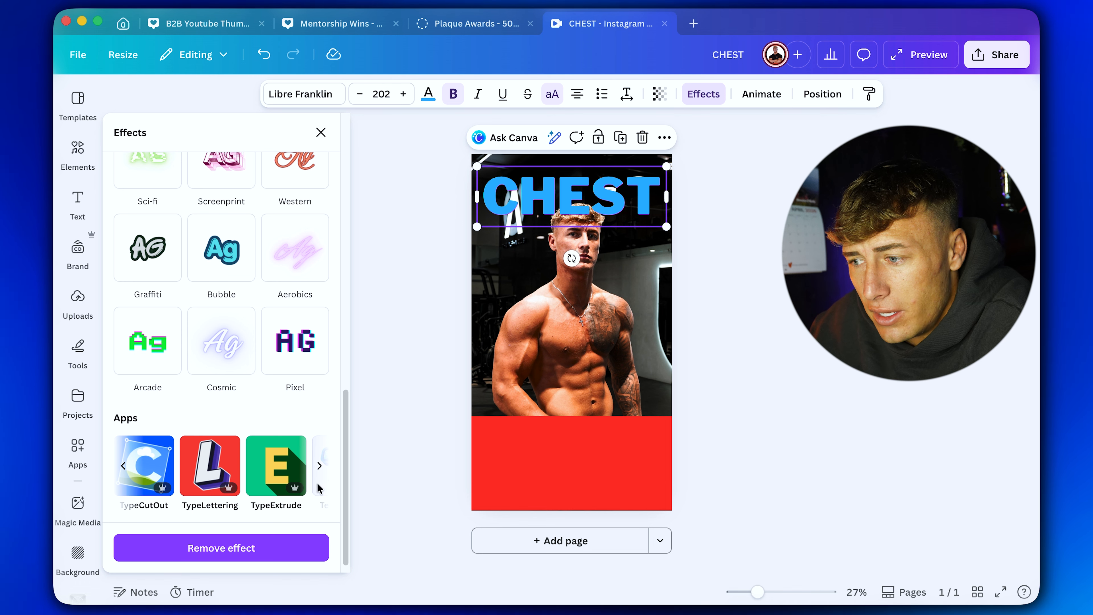
{"action": "scroll", "coordinate": [319, 488], "scroll_direction": "right", "scroll_amount": 2}
{"action": "scroll", "coordinate": [273, 391], "scroll_direction": "up", "scroll_amount": 10}
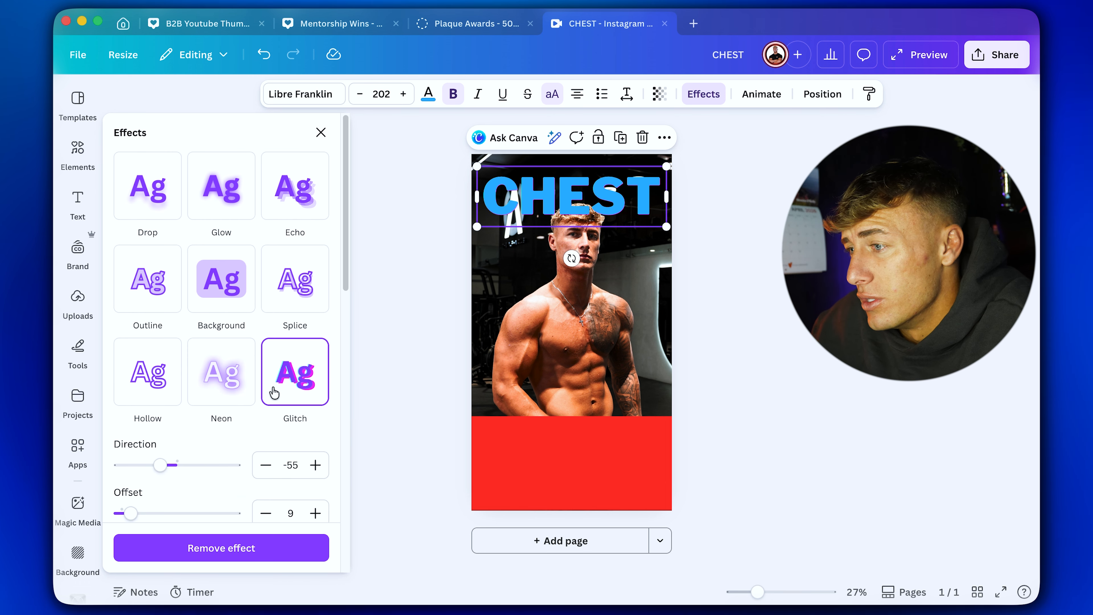
Apply the Glow effect to the CHEST heading at intensity 100.
{"action": "left_click", "coordinate": [215, 205]}
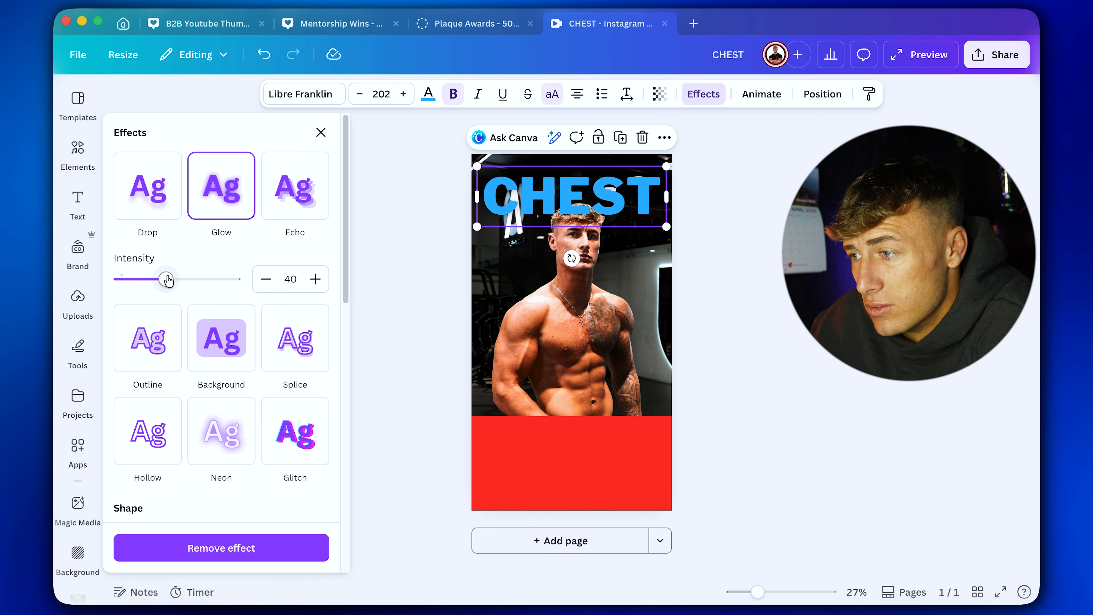
{"action": "left_click_drag", "start_coordinate": [167, 280], "coordinate": [296, 278]}
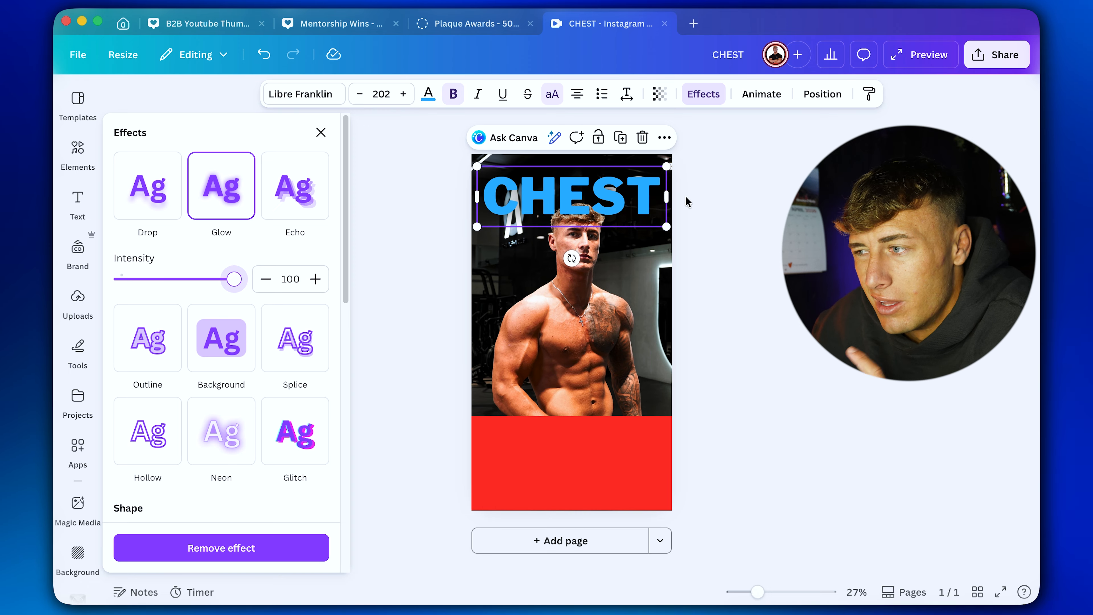
Try blue #00A1FF and reds #FF3131 and #FF1515 as the CHEST heading's text colour, and return it to light blue.
{"action": "left_click", "coordinate": [429, 93]}
{"action": "left_click", "coordinate": [126, 233]}
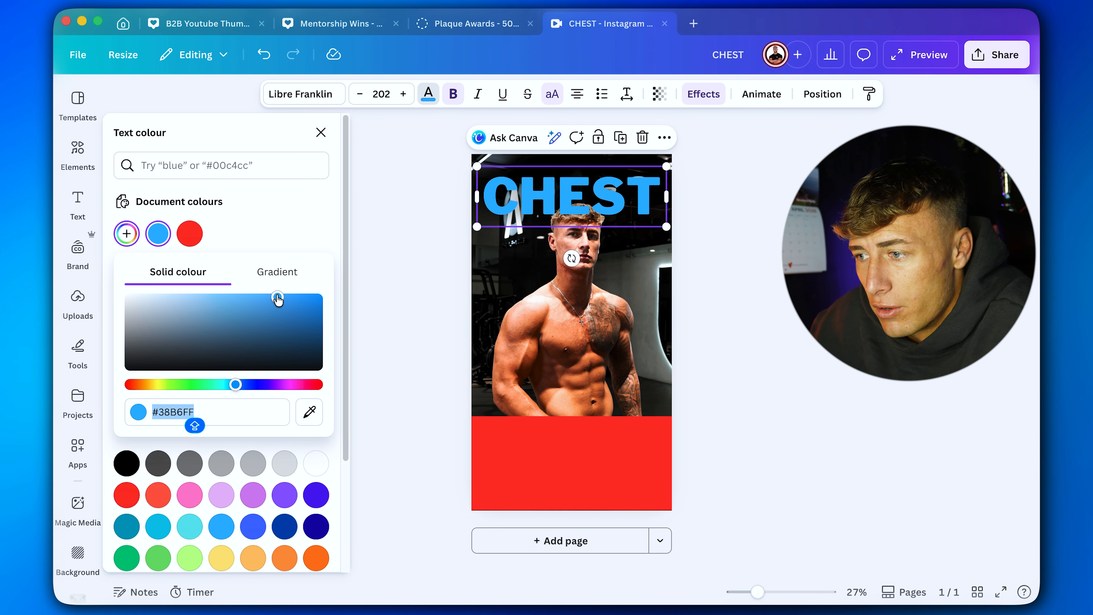
{"action": "left_click_drag", "start_coordinate": [278, 299], "coordinate": [281, 261]}
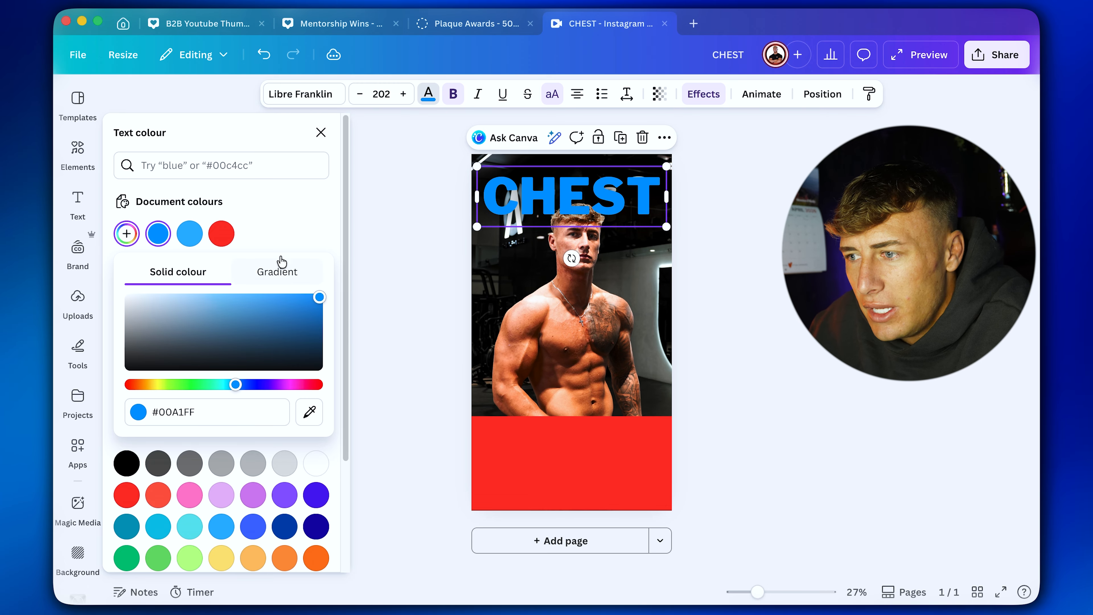
{"action": "left_click", "coordinate": [221, 233]}
{"action": "left_click", "coordinate": [119, 233]}
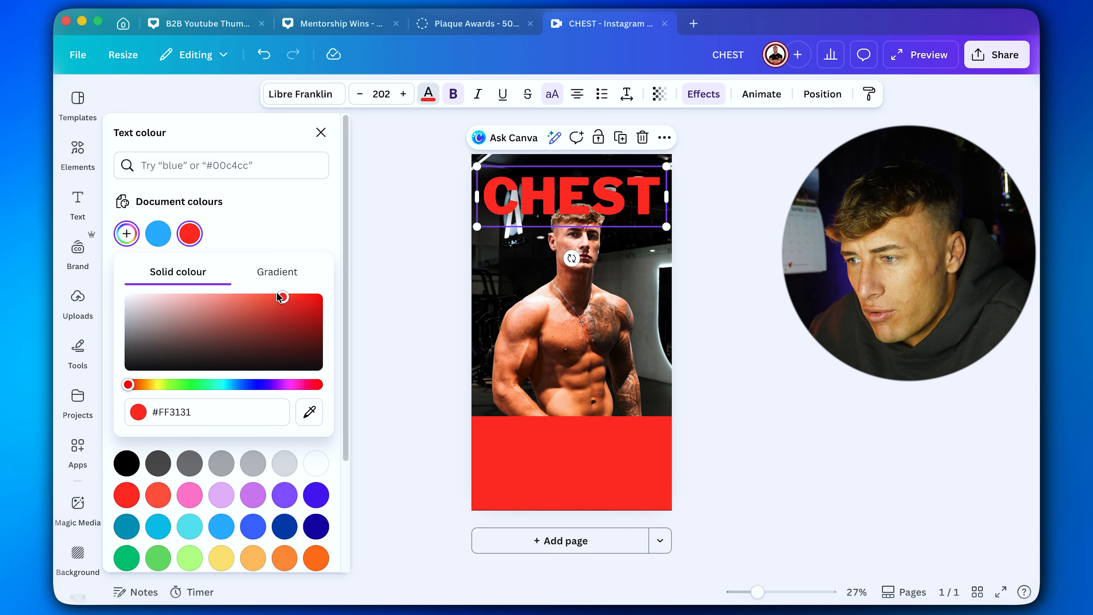
{"action": "mouse_move", "coordinate": [314, 302]}
{"action": "left_mouse_down"}
{"action": "mouse_move", "coordinate": [178, 294]}
{"action": "mouse_move", "coordinate": [340, 349]}
{"action": "mouse_move", "coordinate": [298, 304]}
{"action": "left_mouse_up"}
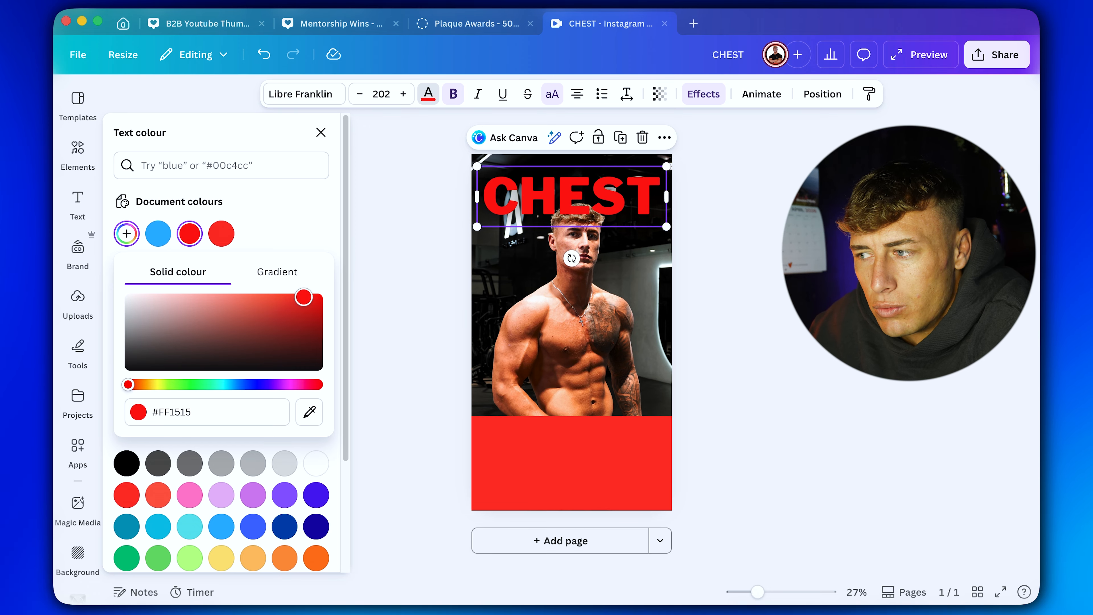
{"action": "left_click", "coordinate": [158, 234]}
{"action": "left_click", "coordinate": [782, 301]}
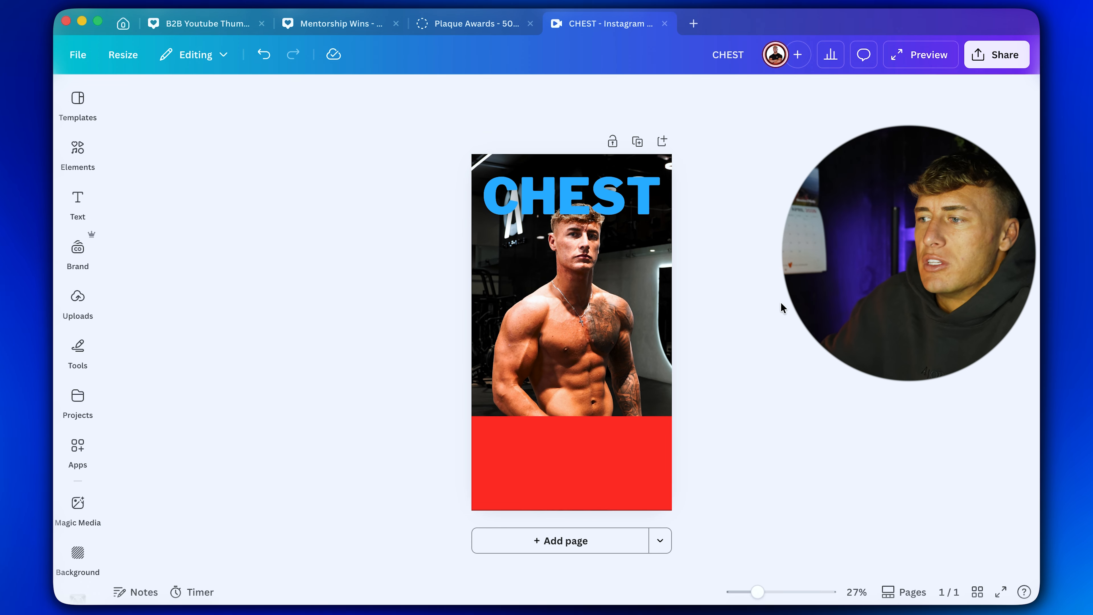
Enlarge the CHEST heading slightly to font size 205 and keep it centred across the page.
{"action": "left_click", "coordinate": [654, 215]}
{"action": "left_click_drag", "start_coordinate": [476, 224], "coordinate": [462, 230]}
{"action": "left_click_drag", "start_coordinate": [575, 201], "coordinate": [583, 199]}
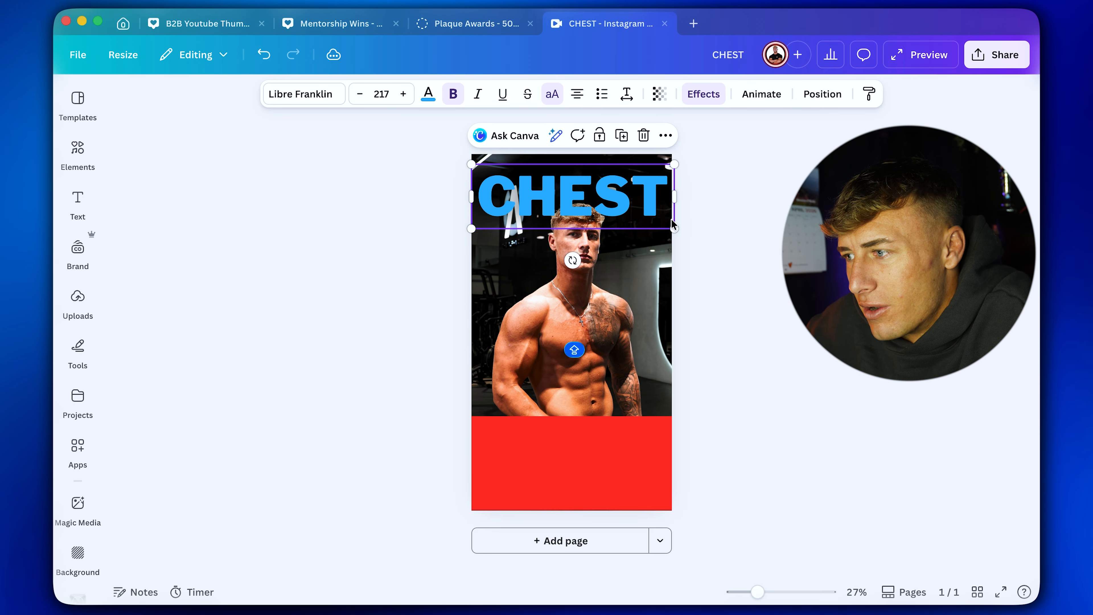
{"action": "left_click_drag", "start_coordinate": [673, 227], "coordinate": [663, 224]}
{"action": "left_click_drag", "start_coordinate": [602, 212], "coordinate": [607, 214]}
{"action": "left_click", "coordinate": [719, 193]}
Move the CHEST heading's layer directly below the upper cutout layer so the man's head overlaps the letters.
{"action": "left_click", "coordinate": [659, 194]}
{"action": "left_click", "coordinate": [822, 93]}
{"action": "left_click", "coordinate": [282, 166]}
{"action": "left_click_drag", "start_coordinate": [142, 254], "coordinate": [141, 404]}
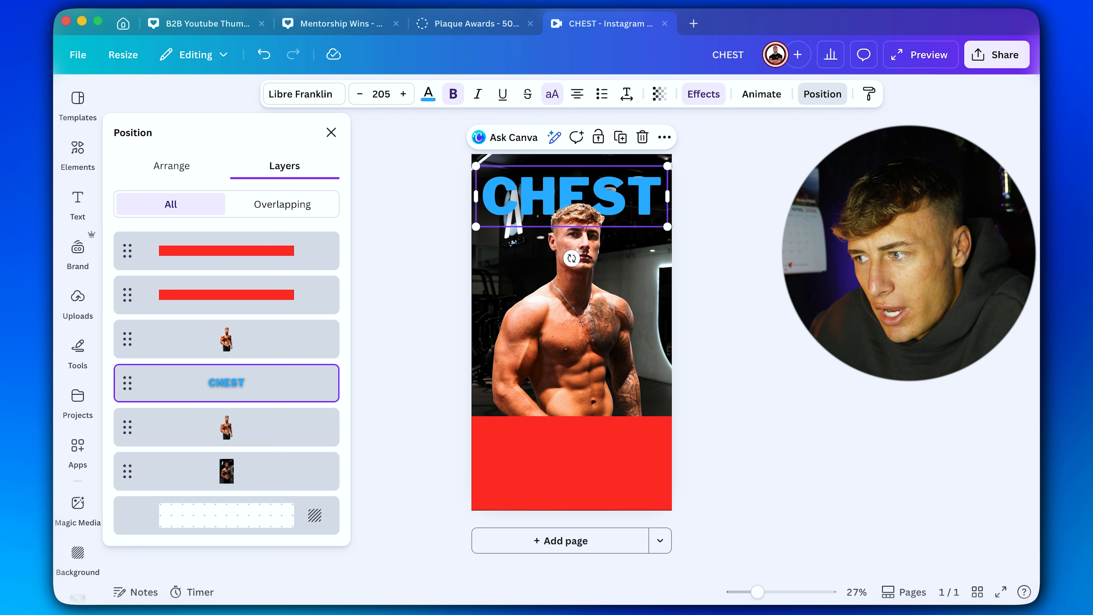
{"action": "left_click", "coordinate": [723, 194]}
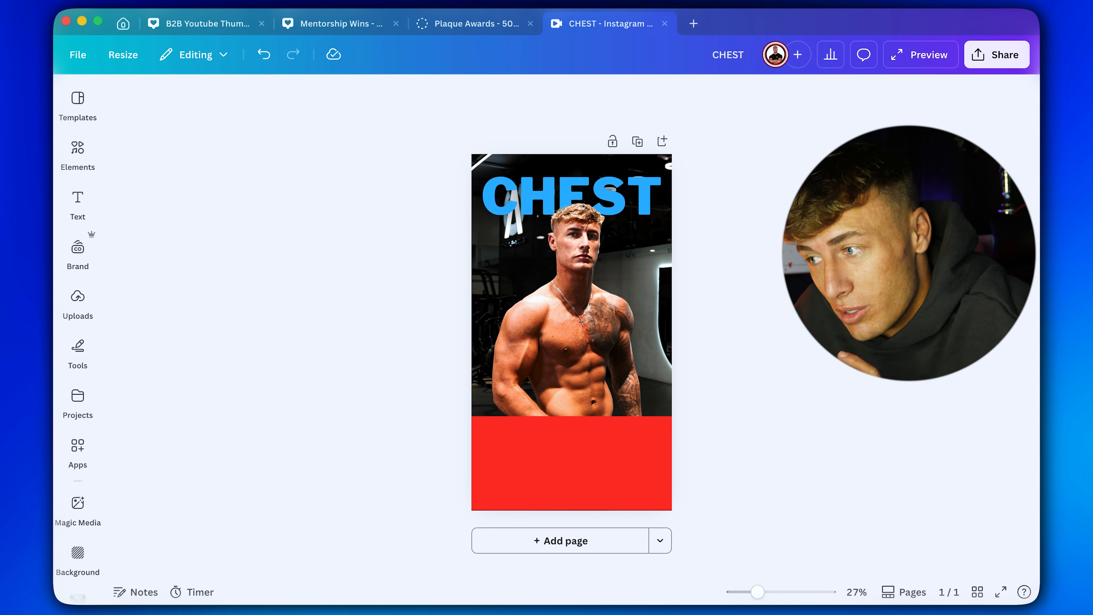
Replace the previous elements search with a search for "BLACK FADE".
{"action": "left_click", "coordinate": [76, 155]}
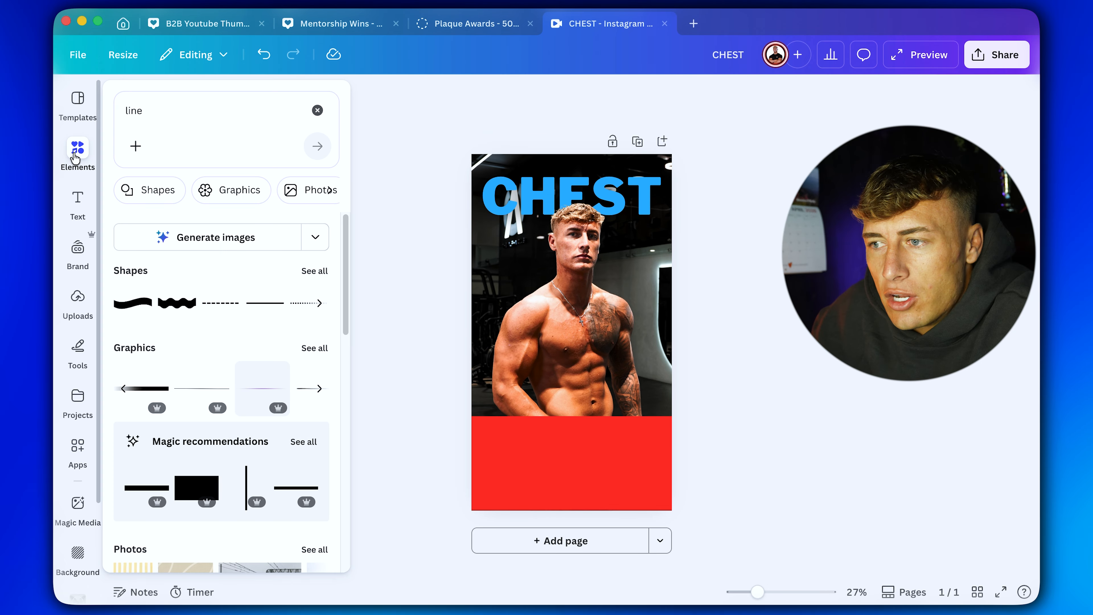
{"action": "left_click", "coordinate": [316, 111]}
{"action": "left_click", "coordinate": [220, 108]}
{"action": "type", "text": "BL"}
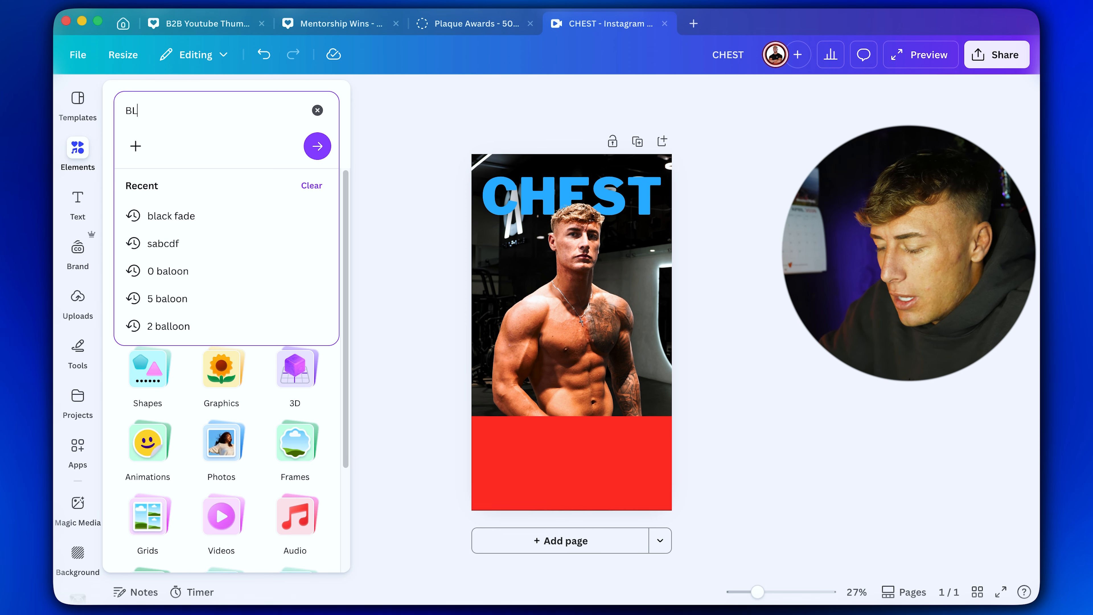
{"action": "type", "text": "ACK FADE"}
{"action": "key", "text": "Return"}
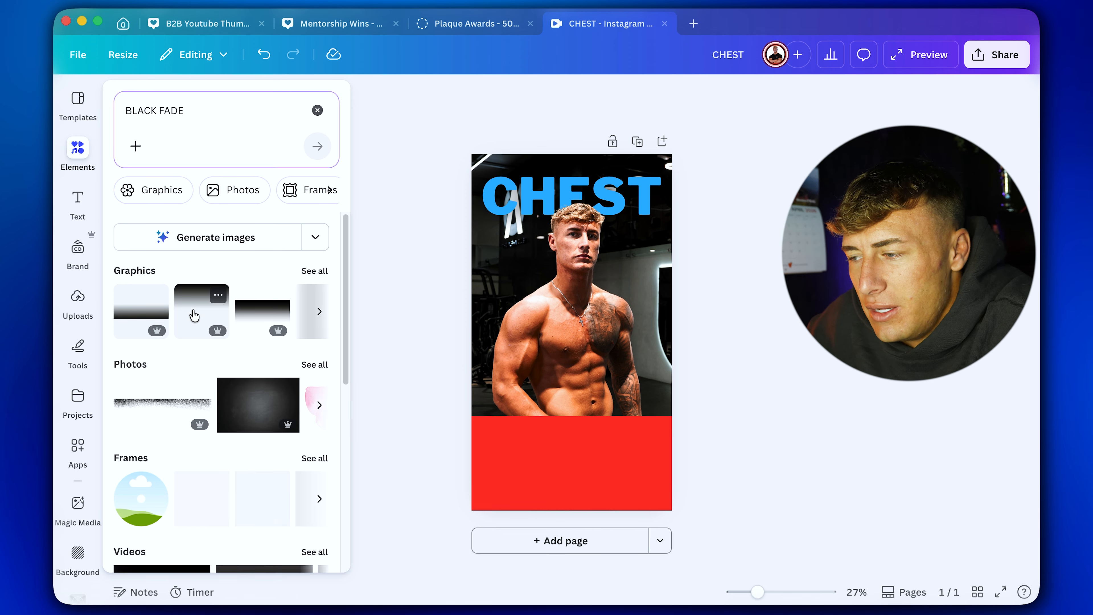
Try a square black fade graphic on the page and delete it.
{"action": "left_click", "coordinate": [190, 313]}
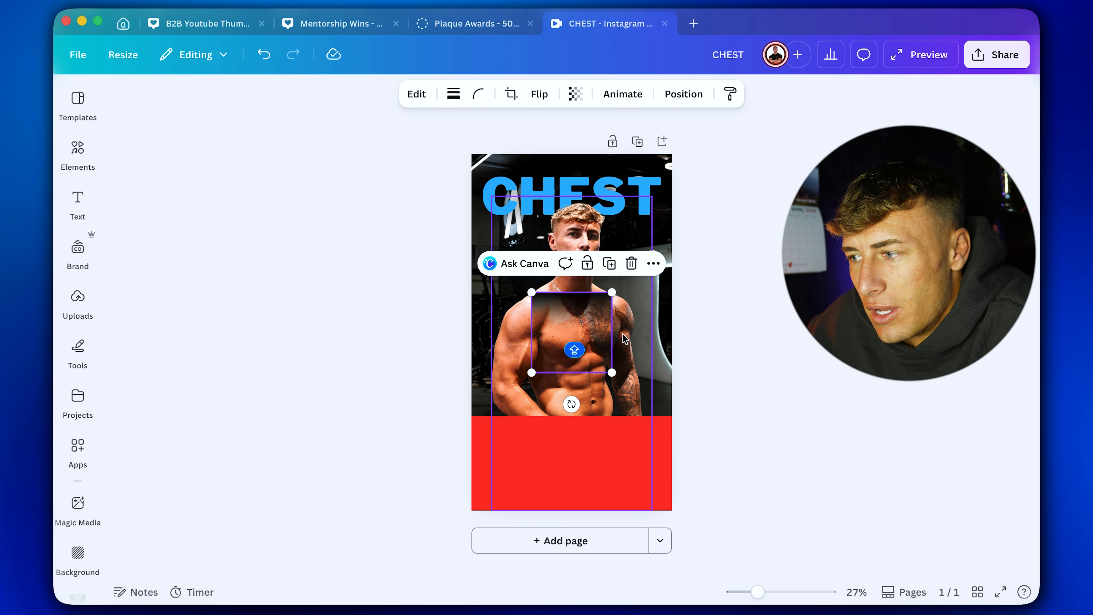
{"action": "left_click", "coordinate": [632, 263]}
Insert a wide black fade from the full graphics results and fit it across the upper part of the page at full width.
{"action": "left_click", "coordinate": [77, 148]}
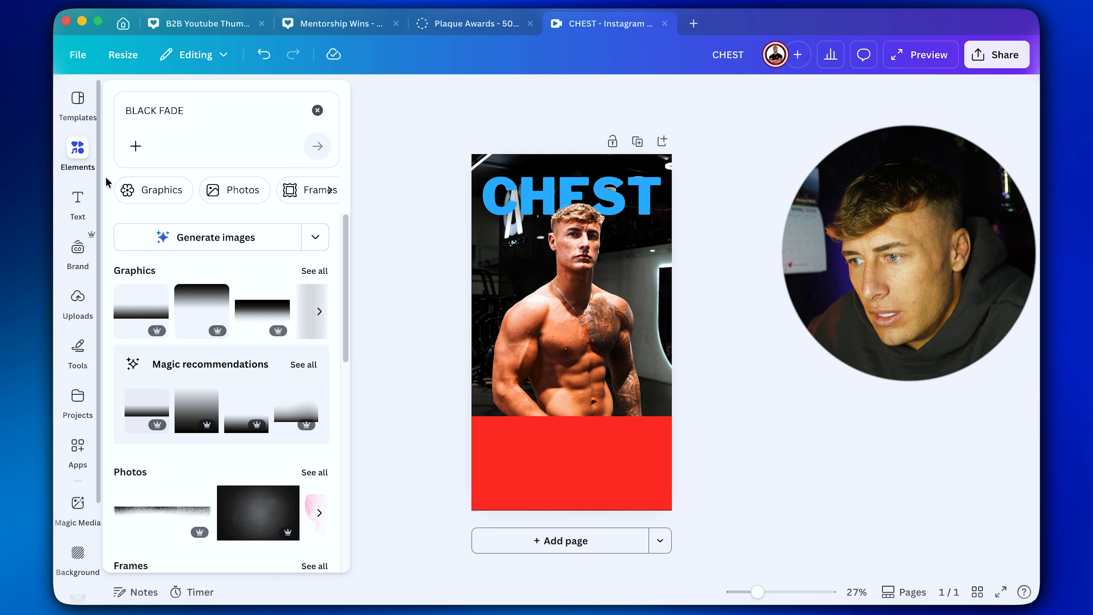
{"action": "left_click", "coordinate": [309, 271]}
{"action": "left_click", "coordinate": [295, 316]}
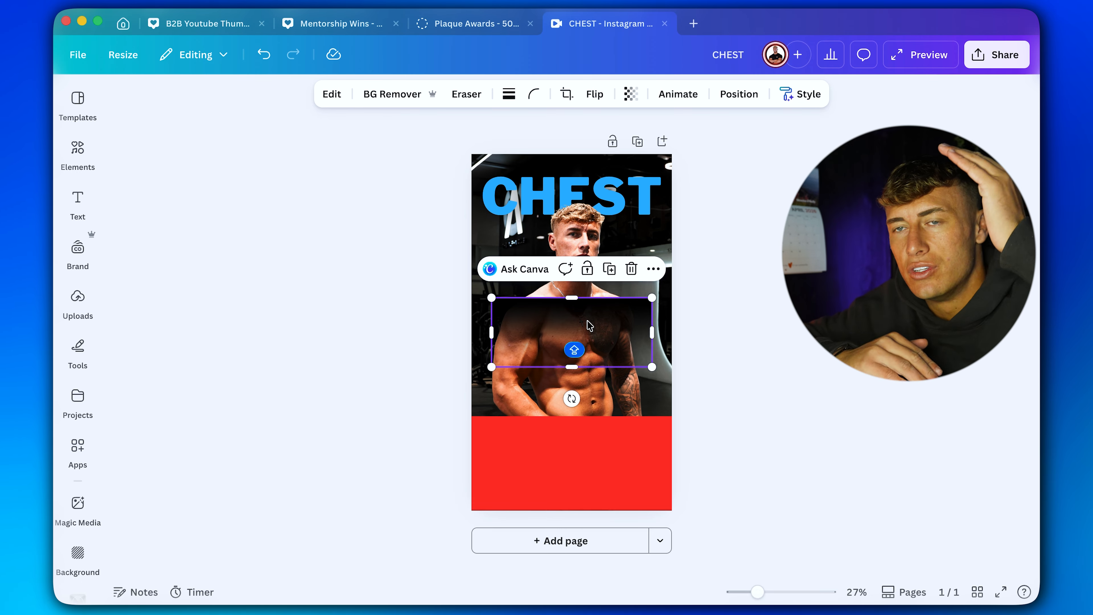
{"action": "left_click_drag", "start_coordinate": [572, 325], "coordinate": [551, 181]}
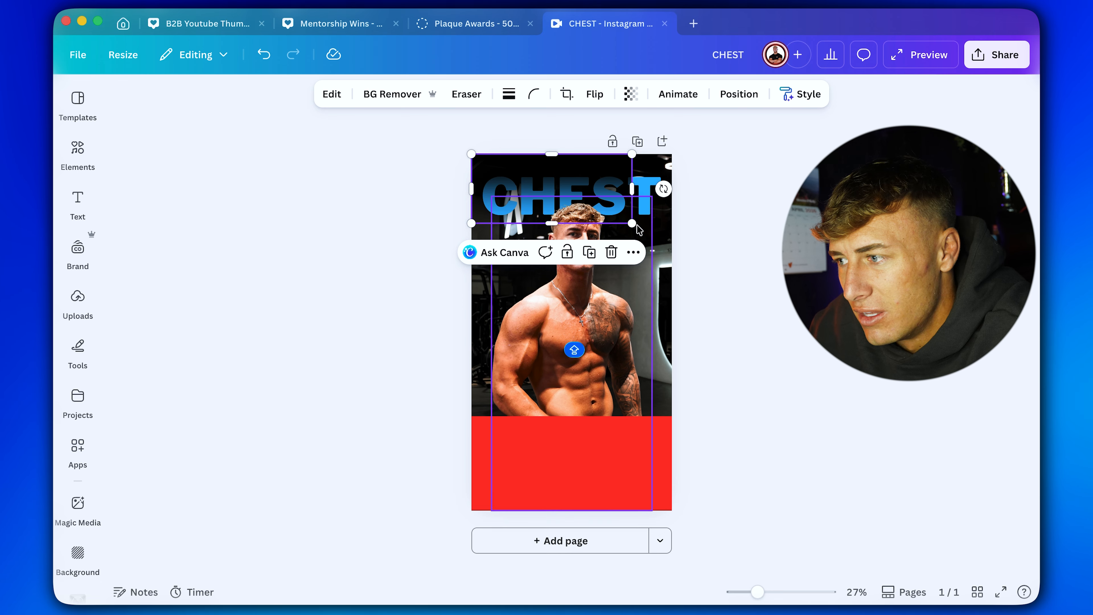
{"action": "left_click_drag", "start_coordinate": [632, 224], "coordinate": [811, 301]}
{"action": "left_click_drag", "start_coordinate": [811, 228], "coordinate": [672, 227]}
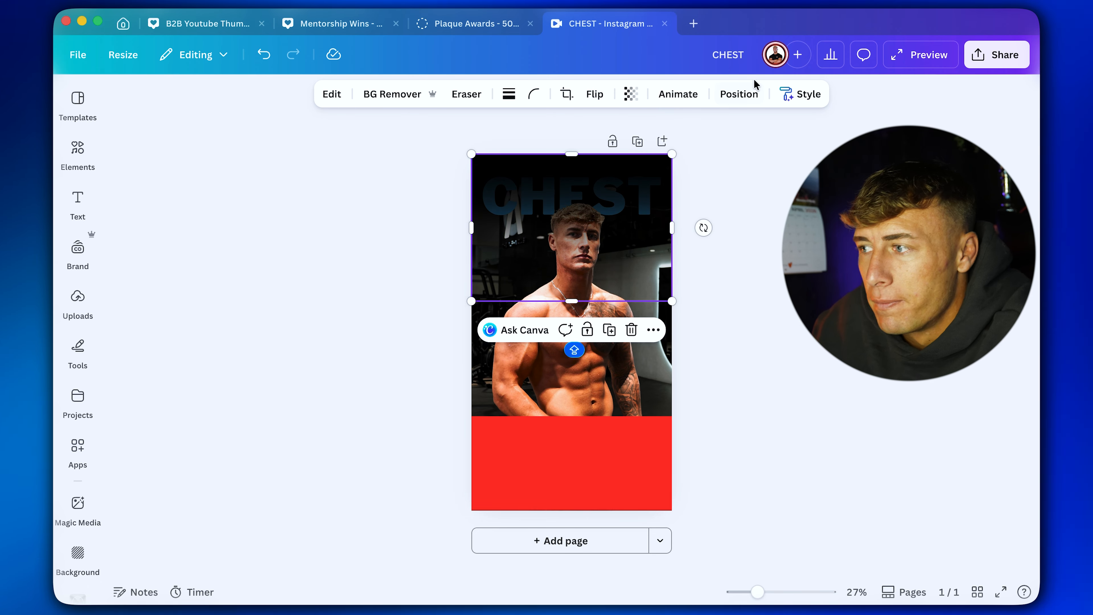
Move the black fade's layer beneath the CHEST heading so it darkens only the background behind it.
{"action": "left_click", "coordinate": [739, 94]}
{"action": "left_click_drag", "start_coordinate": [125, 255], "coordinate": [141, 437]}
{"action": "key", "text": "Escape"}
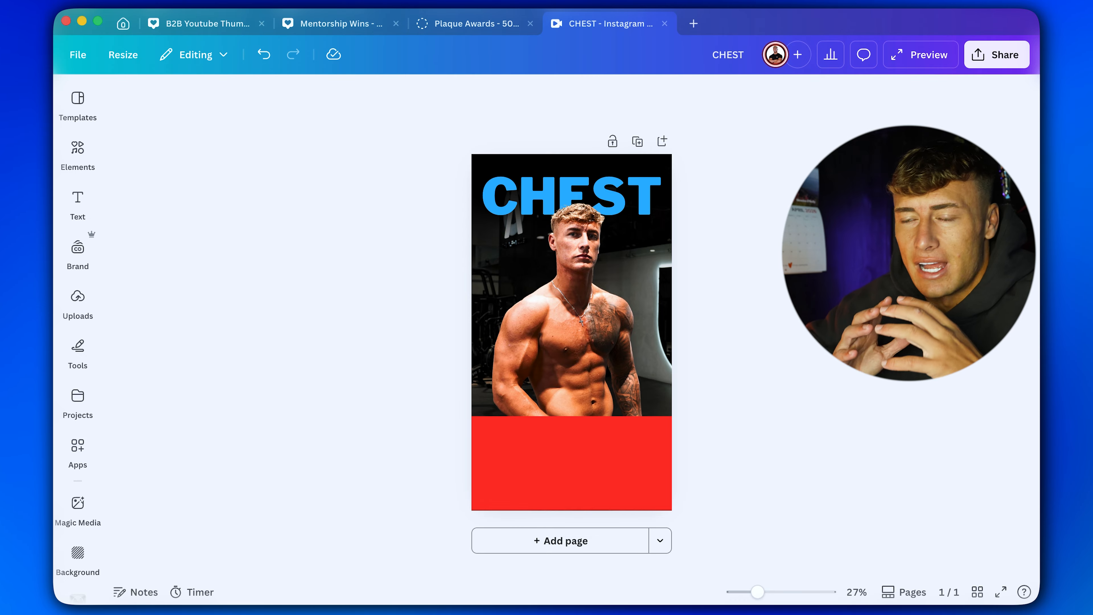
Duplicate the page and delete the black fade from the copy on page 2.
{"action": "left_click", "coordinate": [638, 141]}
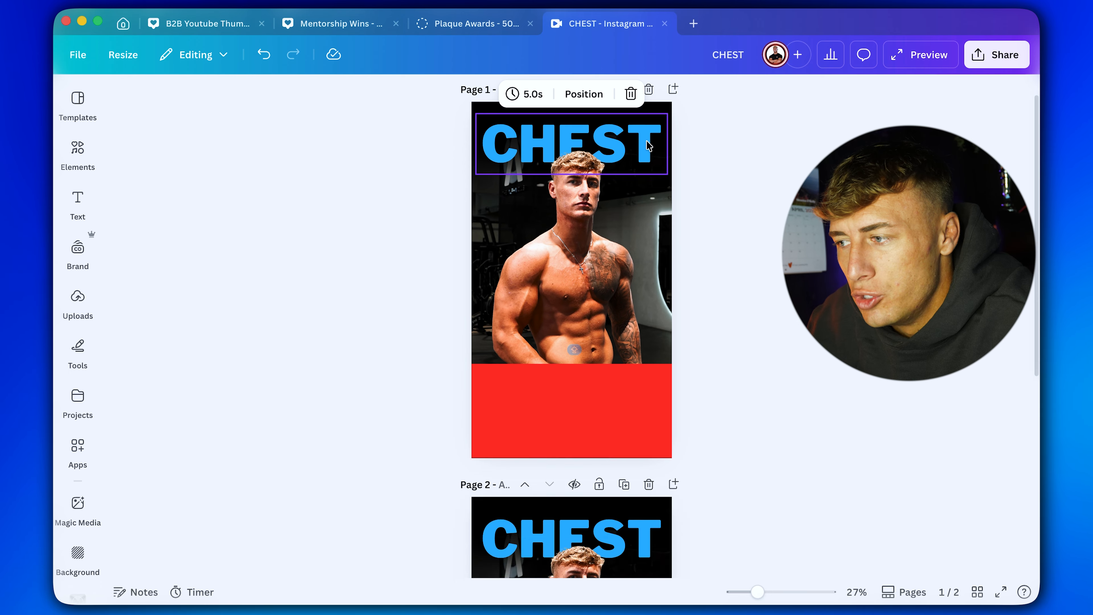
{"action": "left_click", "coordinate": [595, 225]}
{"action": "left_click", "coordinate": [633, 140]}
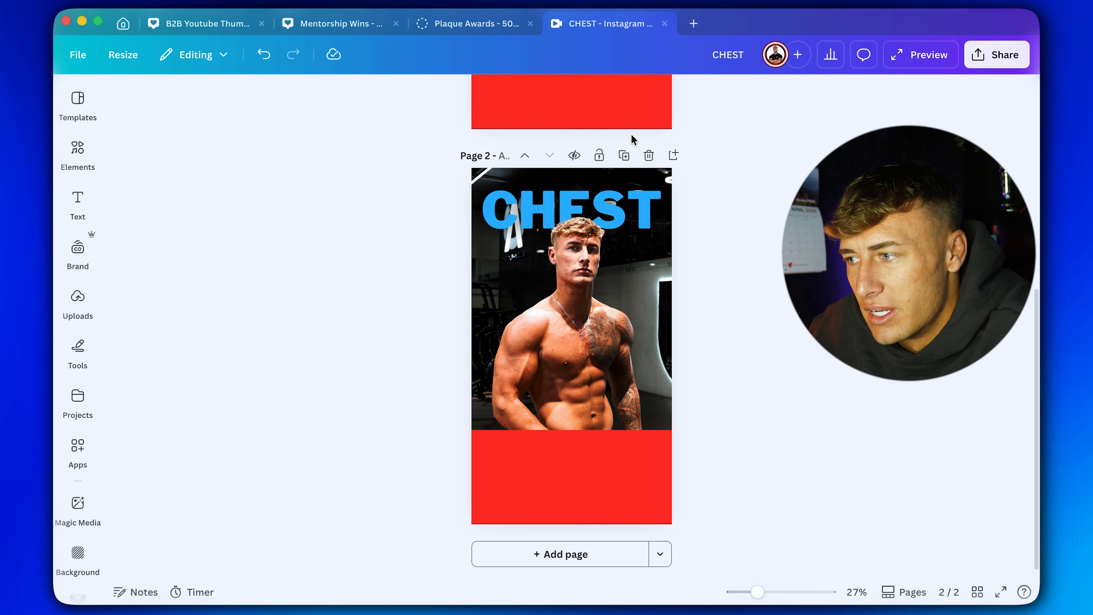
Turn off the Glow effect on page 2's CHEST heading and compare page 2 with page 1.
{"action": "left_click", "coordinate": [671, 181]}
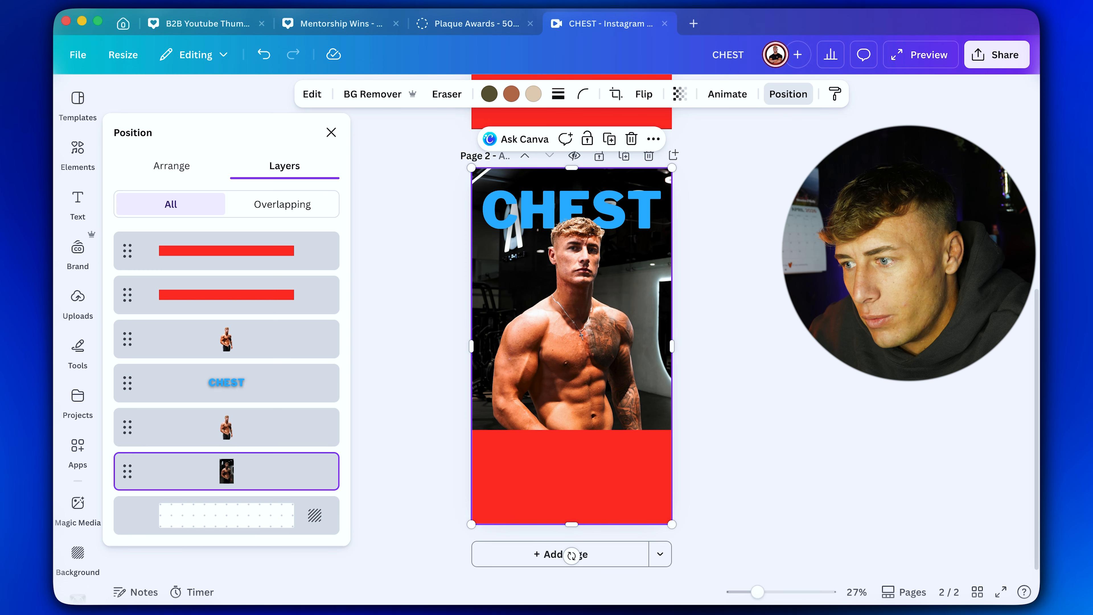
{"action": "left_click", "coordinate": [786, 96]}
{"action": "left_click", "coordinate": [606, 198]}
{"action": "left_click", "coordinate": [715, 96]}
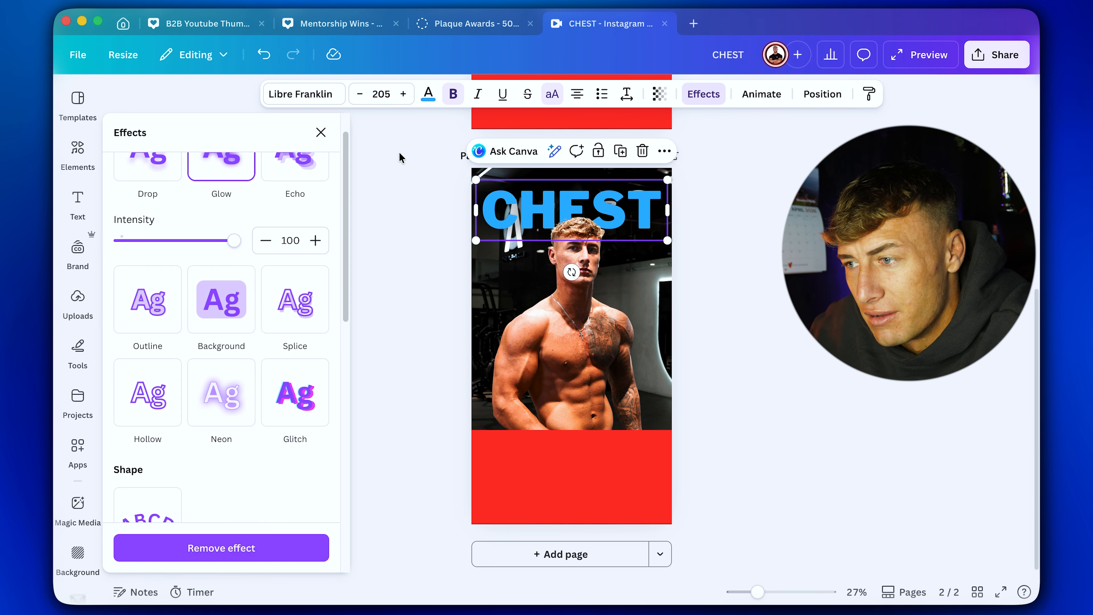
{"action": "left_click", "coordinate": [215, 174]}
{"action": "left_click", "coordinate": [744, 276]}
{"action": "scroll", "coordinate": [744, 276], "scroll_direction": "up", "scroll_amount": 8}
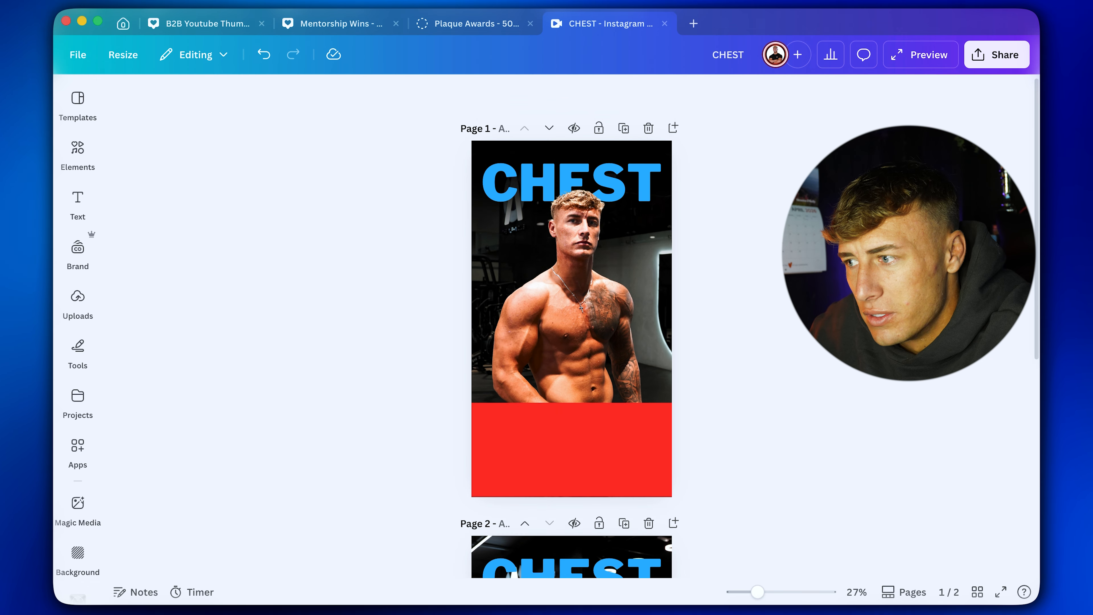
{"action": "scroll", "coordinate": [743, 276], "scroll_direction": "down", "scroll_amount": 2}
{"action": "scroll", "coordinate": [568, 296], "scroll_direction": "down", "scroll_amount": 1}
{"action": "scroll", "coordinate": [567, 295], "scroll_direction": "up", "scroll_amount": 3}
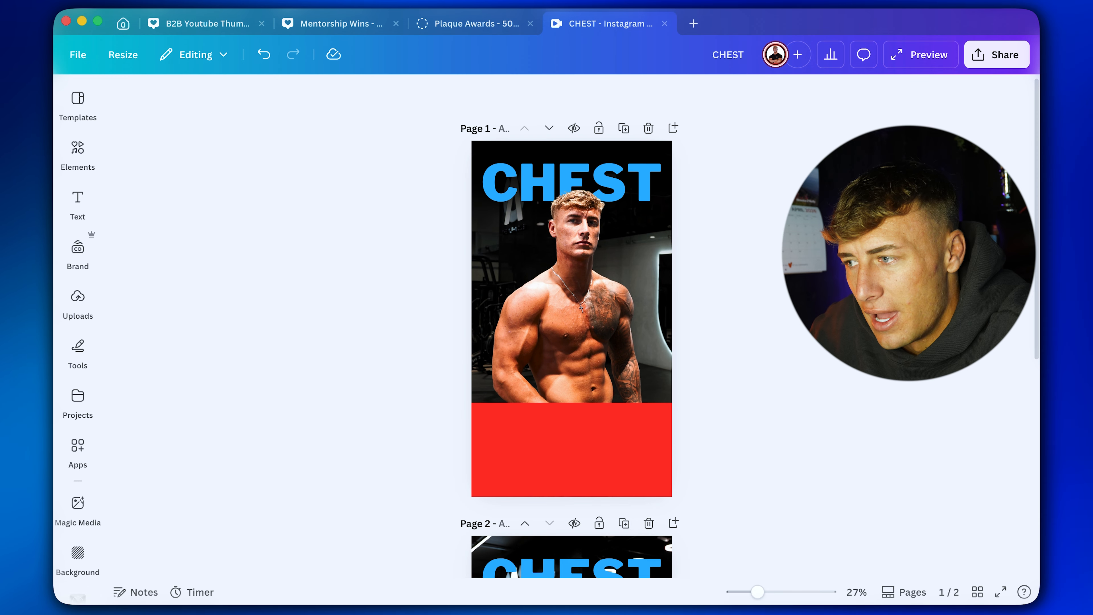
Set page 2's background photo to brightness 0 and contrast 4, return its shadows to around zero, and compare it with page 1.
{"action": "scroll", "coordinate": [567, 295], "scroll_direction": "down", "scroll_amount": 6}
{"action": "left_click", "coordinate": [567, 296]}
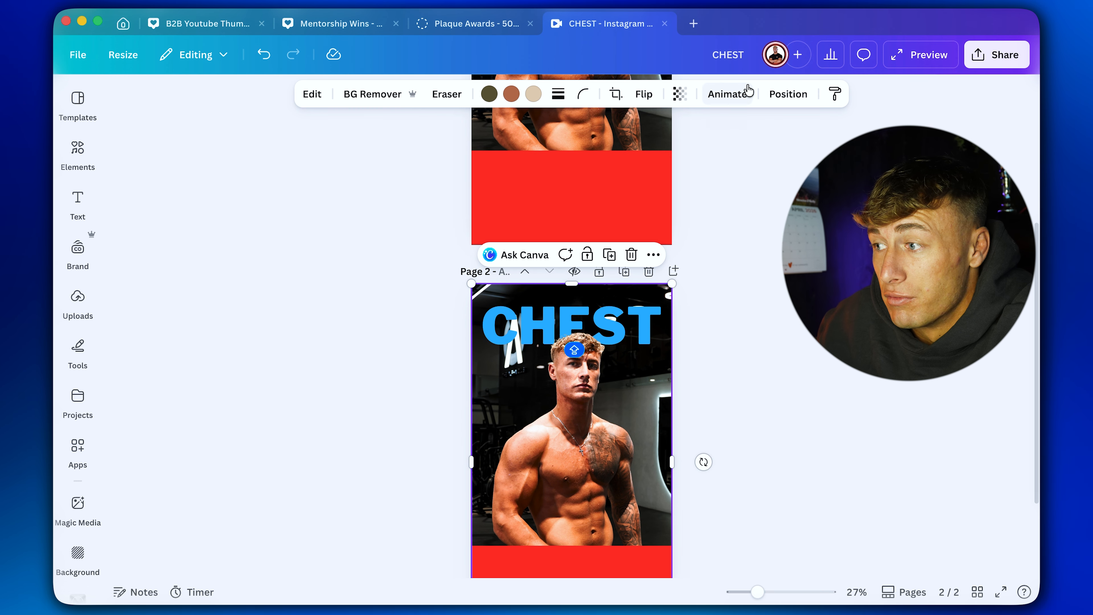
{"action": "left_click", "coordinate": [313, 96]}
{"action": "left_click", "coordinate": [183, 243]}
{"action": "scroll", "coordinate": [260, 295], "scroll_direction": "down", "scroll_amount": 1}
{"action": "left_click_drag", "start_coordinate": [188, 422], "coordinate": [202, 422]}
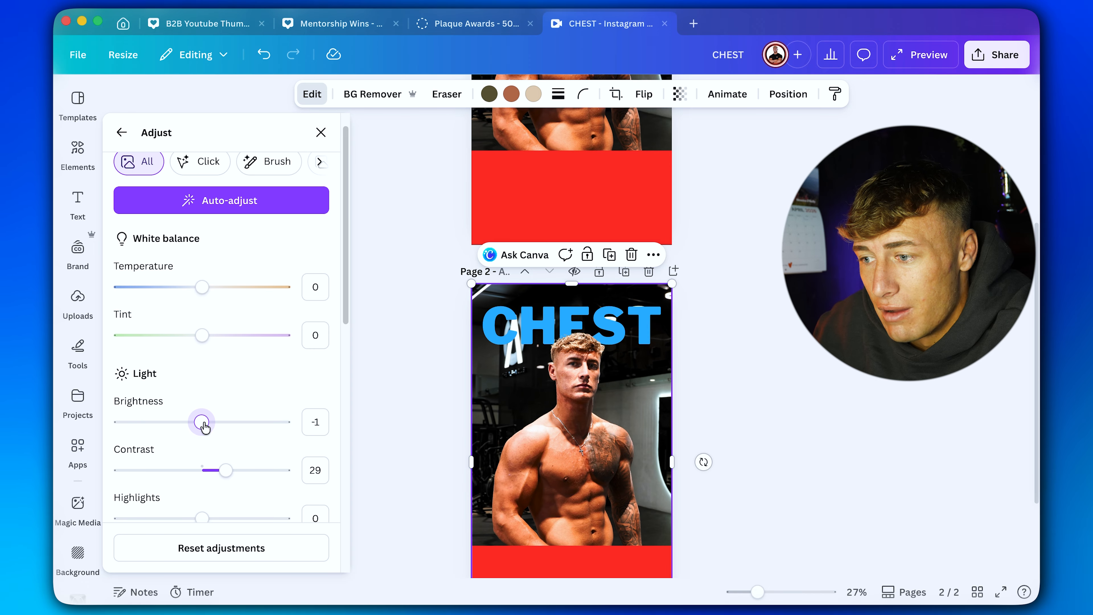
{"action": "left_click_drag", "start_coordinate": [225, 470], "coordinate": [205, 470]}
{"action": "scroll", "coordinate": [224, 456], "scroll_direction": "down", "scroll_amount": 5}
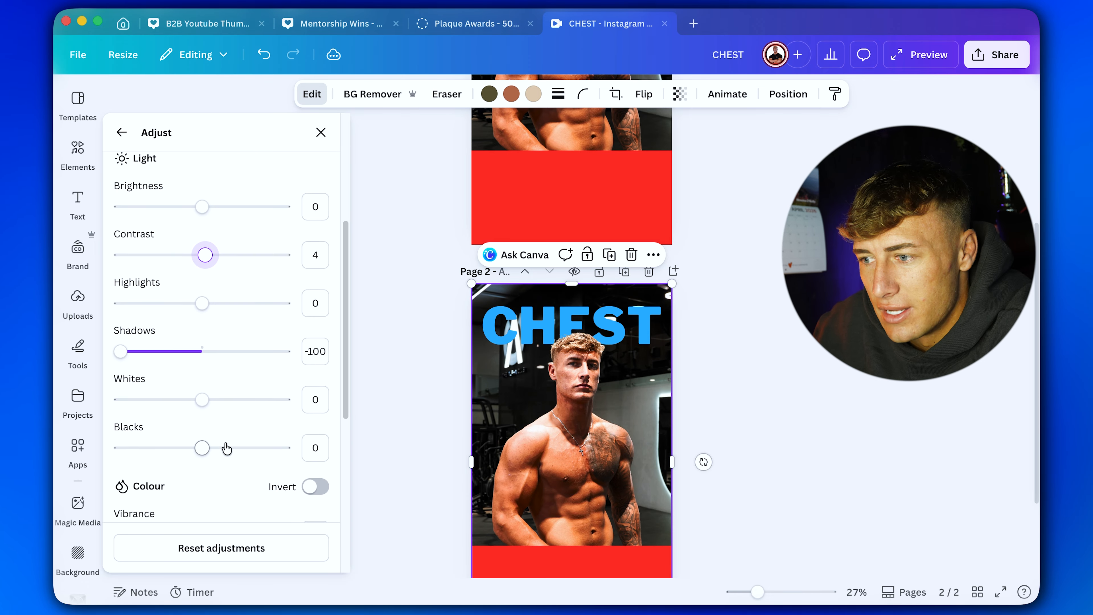
{"action": "left_click_drag", "start_coordinate": [135, 356], "coordinate": [200, 357]}
{"action": "left_click", "coordinate": [848, 367]}
{"action": "scroll", "coordinate": [859, 369], "scroll_direction": "up", "scroll_amount": 5}
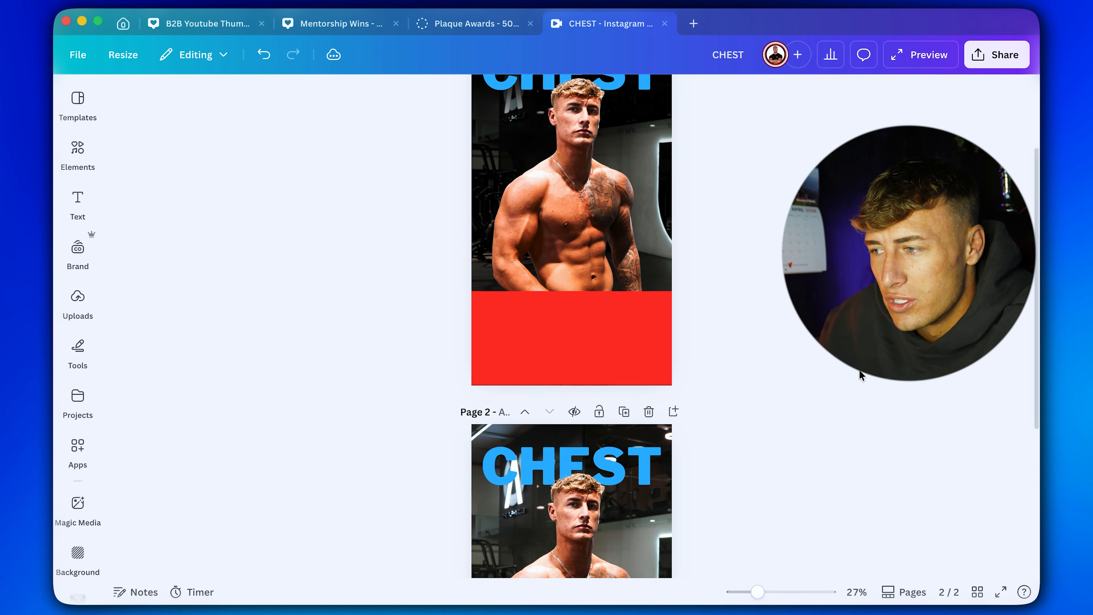
{"action": "scroll", "coordinate": [859, 369], "scroll_direction": "down", "scroll_amount": 5}
{"action": "scroll", "coordinate": [859, 369], "scroll_direction": "up", "scroll_amount": 5}
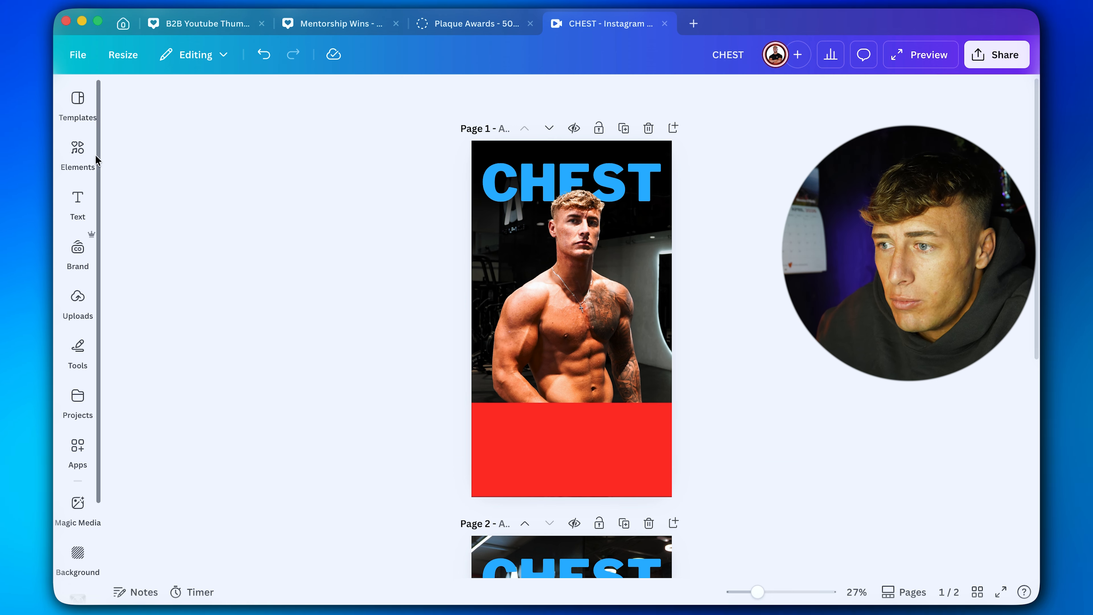
Search the elements for GLOW and show the full graphics results.
{"action": "left_click", "coordinate": [80, 151]}
{"action": "left_click", "coordinate": [317, 110]}
{"action": "type", "text": "GLOW"}
{"action": "key", "text": "Return"}
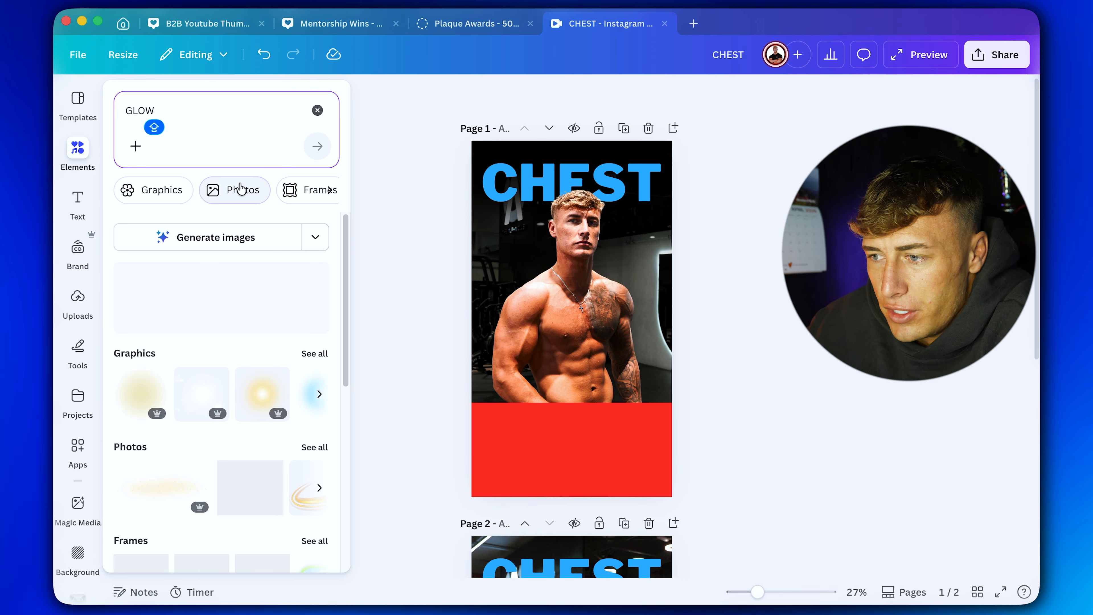
{"action": "left_click", "coordinate": [315, 353]}
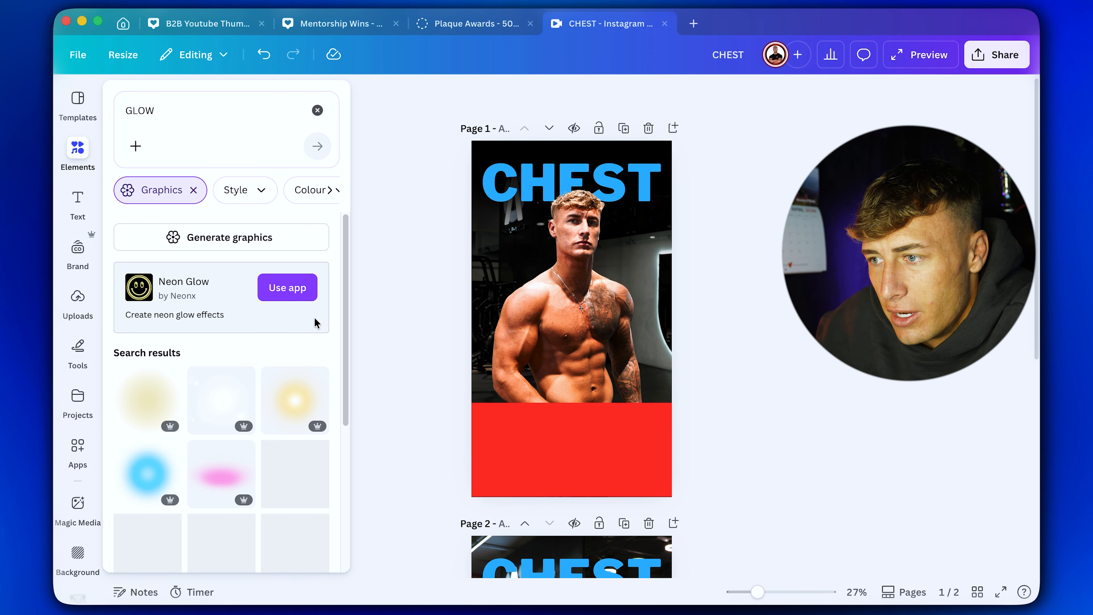
{"action": "scroll", "coordinate": [193, 430], "scroll_direction": "down", "scroll_amount": 2}
Insert the soft pale-yellow round glow on page 1 instead of the ready-made blue one, and recolour it with the document's blue.
{"action": "left_click", "coordinate": [161, 419]}
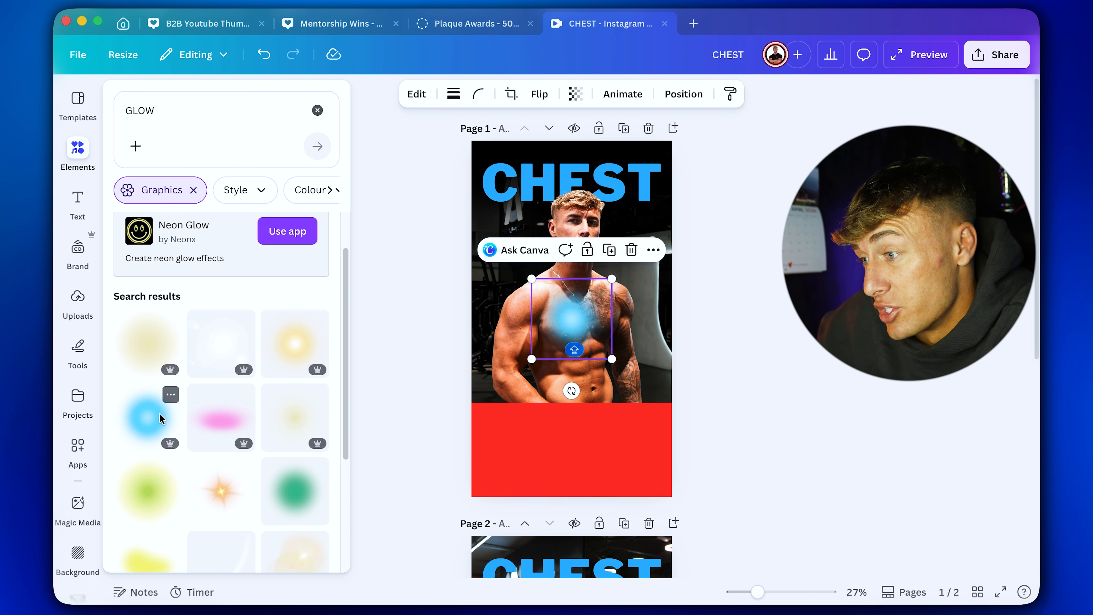
{"action": "key", "text": "BackSpace"}
{"action": "left_click", "coordinate": [168, 352]}
{"action": "left_click", "coordinate": [516, 93]}
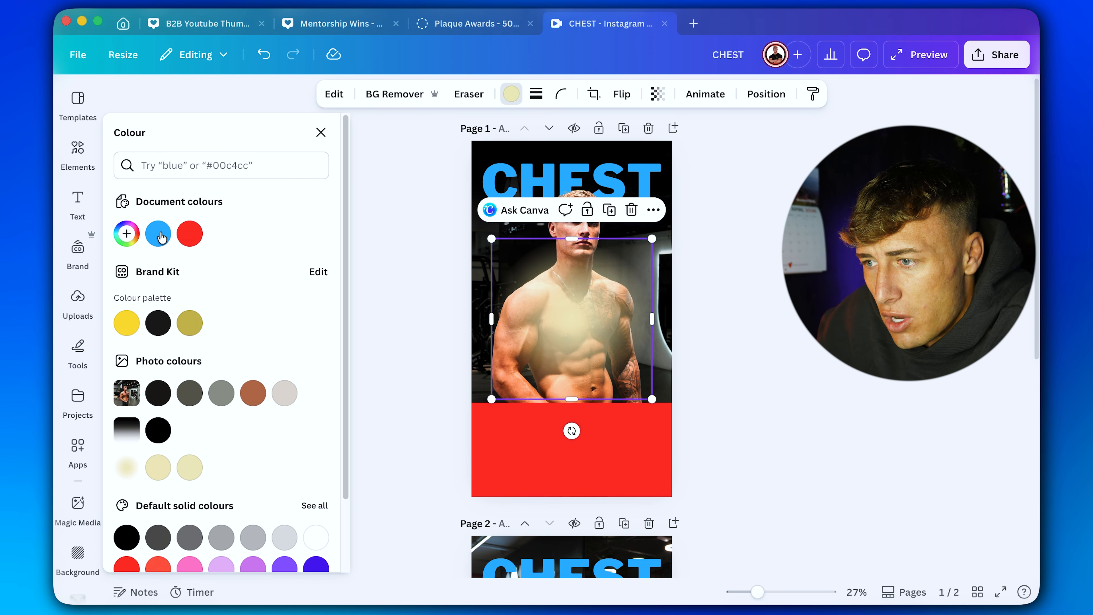
{"action": "left_click", "coordinate": [166, 235]}
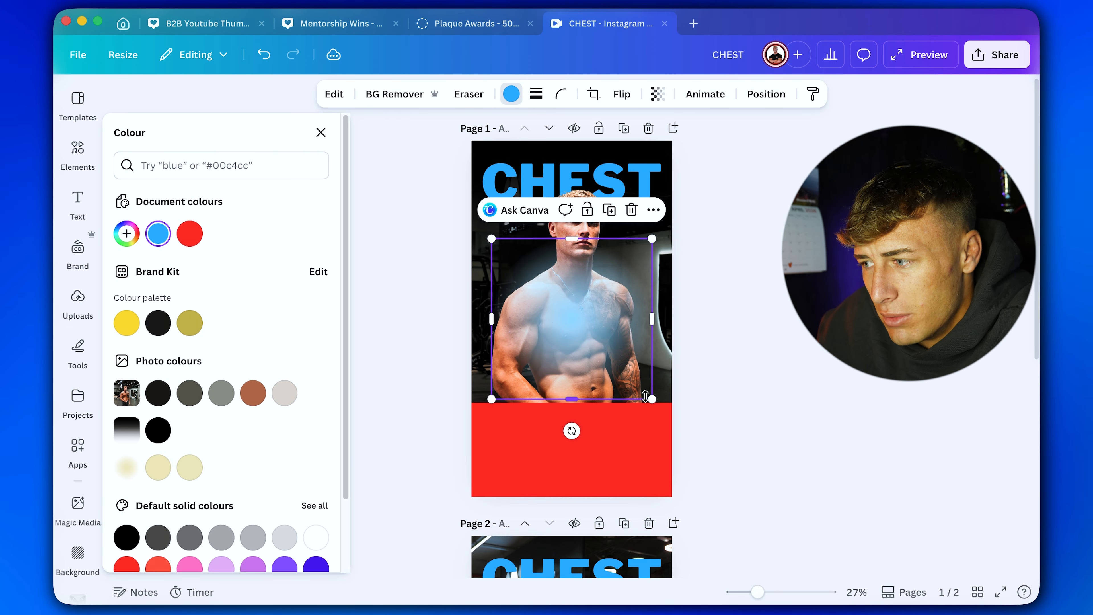
Enlarge the blue glow behind the man's body and move its layer beneath the cutout and the CHEST heading.
{"action": "left_click_drag", "start_coordinate": [648, 395], "coordinate": [702, 449]}
{"action": "left_click_drag", "start_coordinate": [598, 363], "coordinate": [573, 359]}
{"action": "left_click", "coordinate": [767, 94]}
{"action": "left_click_drag", "start_coordinate": [142, 251], "coordinate": [224, 435]}
{"action": "left_click", "coordinate": [813, 377]}
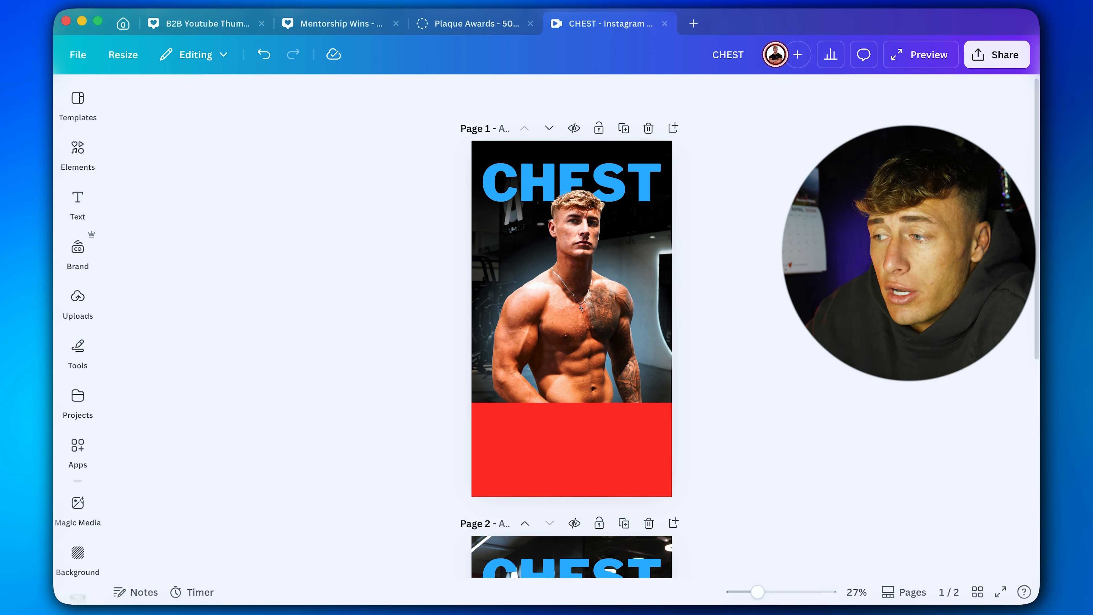
Delete both red bars from the lower part of page 1.
{"action": "left_click", "coordinate": [525, 420]}
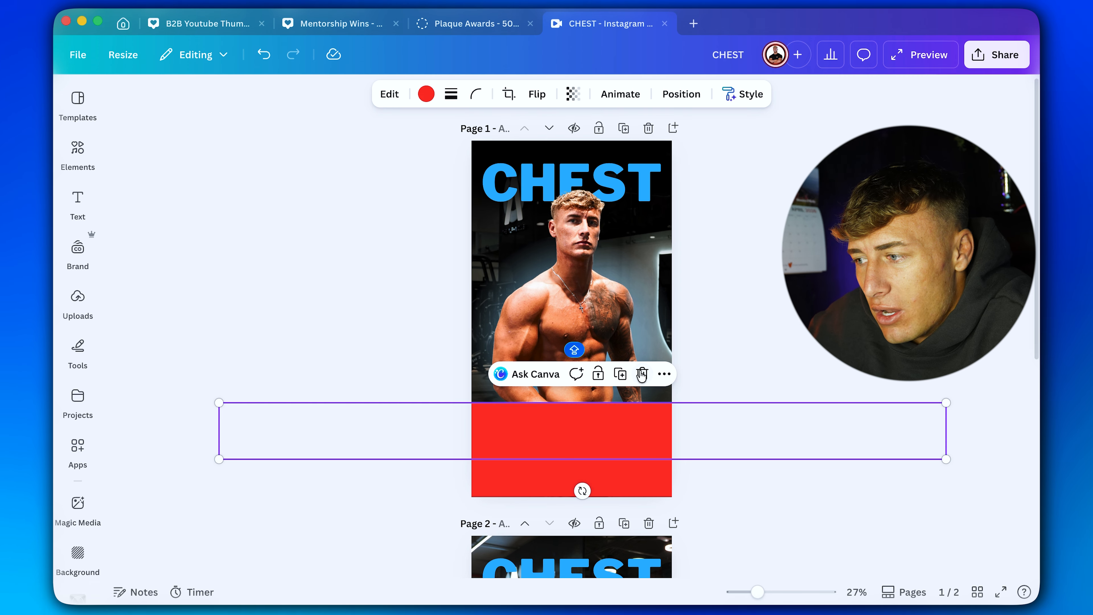
{"action": "left_click", "coordinate": [642, 374]}
{"action": "left_click", "coordinate": [612, 467]}
{"action": "left_click", "coordinate": [744, 428]}
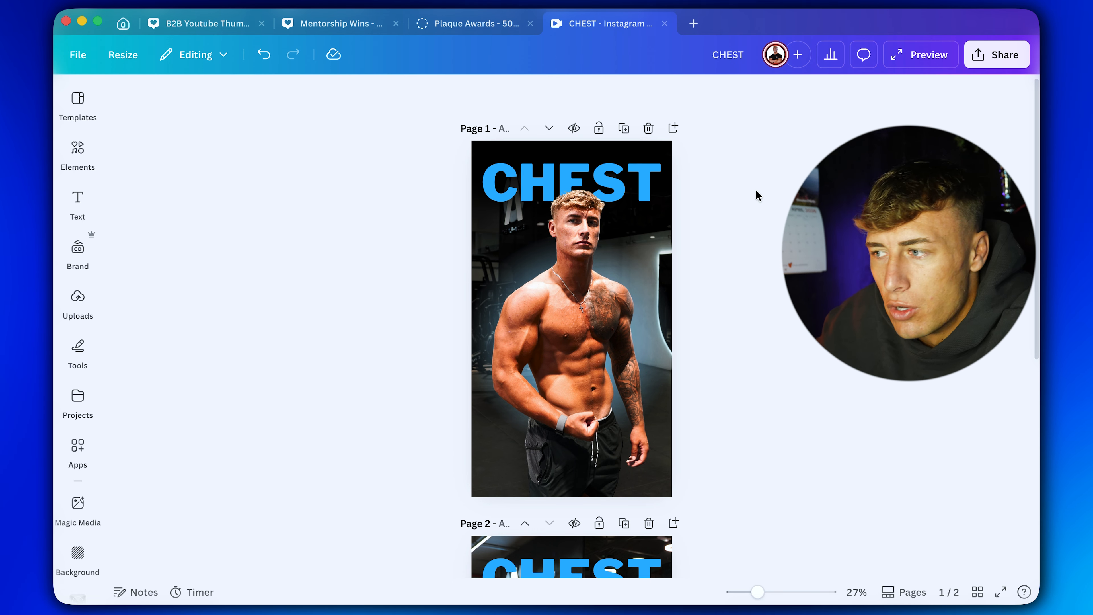
Copy page 1's black fade, turn the copy upside down, and align it with the page's lower edge at full width.
{"action": "right_click", "coordinate": [628, 145]}
{"action": "left_click", "coordinate": [649, 157]}
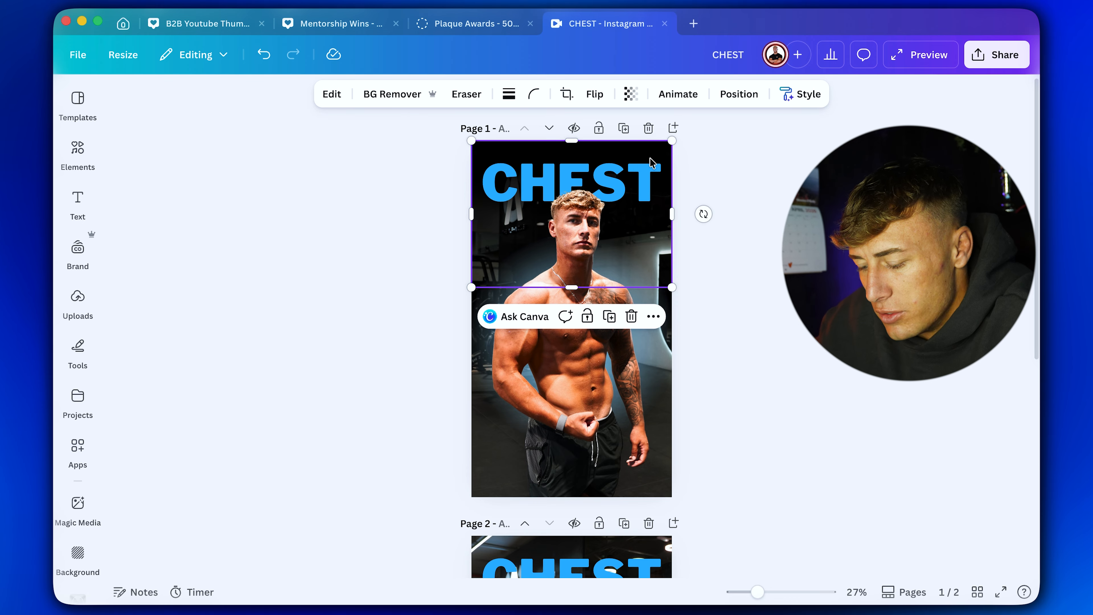
{"action": "key", "text": "super+v"}
{"action": "left_click_drag", "start_coordinate": [590, 159], "coordinate": [590, 321]}
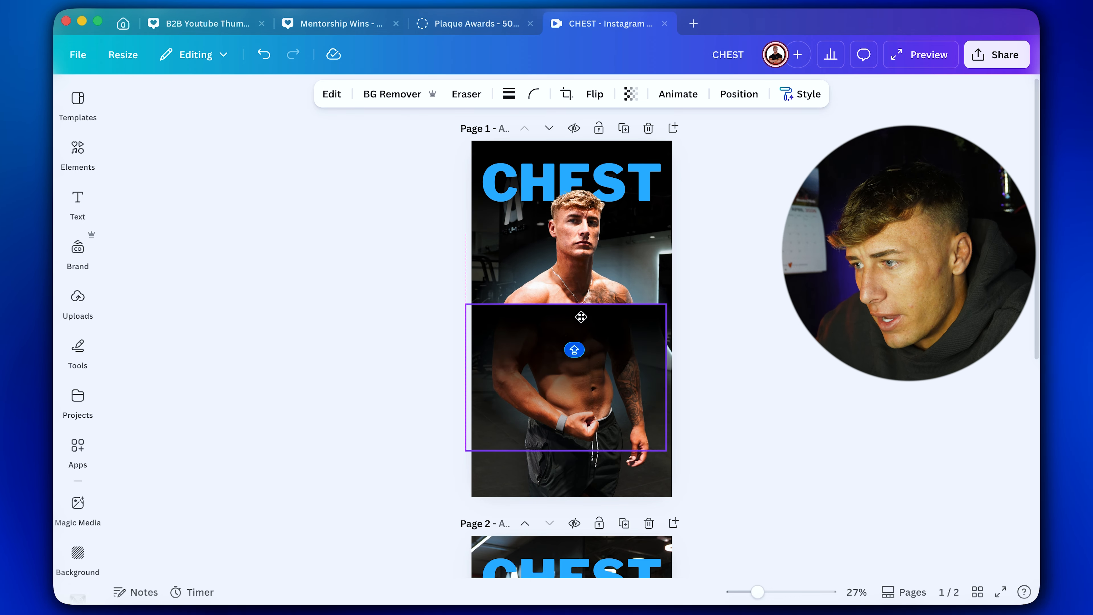
{"action": "left_click_drag", "start_coordinate": [566, 481], "coordinate": [567, 316]}
{"action": "left_click_drag", "start_coordinate": [563, 388], "coordinate": [570, 432]}
Try the lower black fade's layer beneath the cutout, and return it to the front of the layer stack.
{"action": "left_click", "coordinate": [738, 95]}
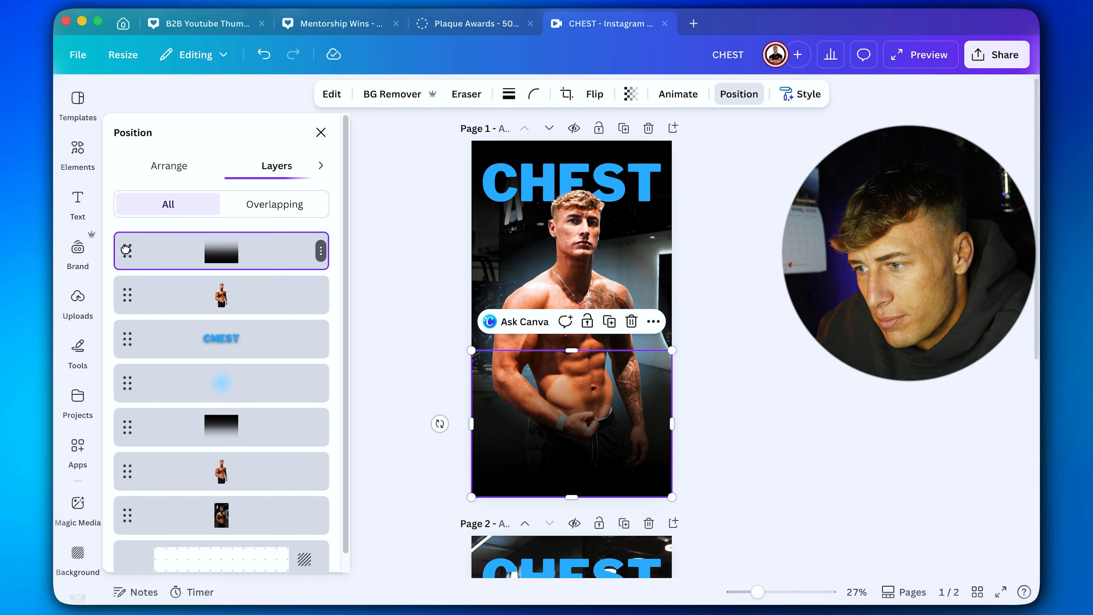
{"action": "left_click_drag", "start_coordinate": [126, 246], "coordinate": [149, 449]}
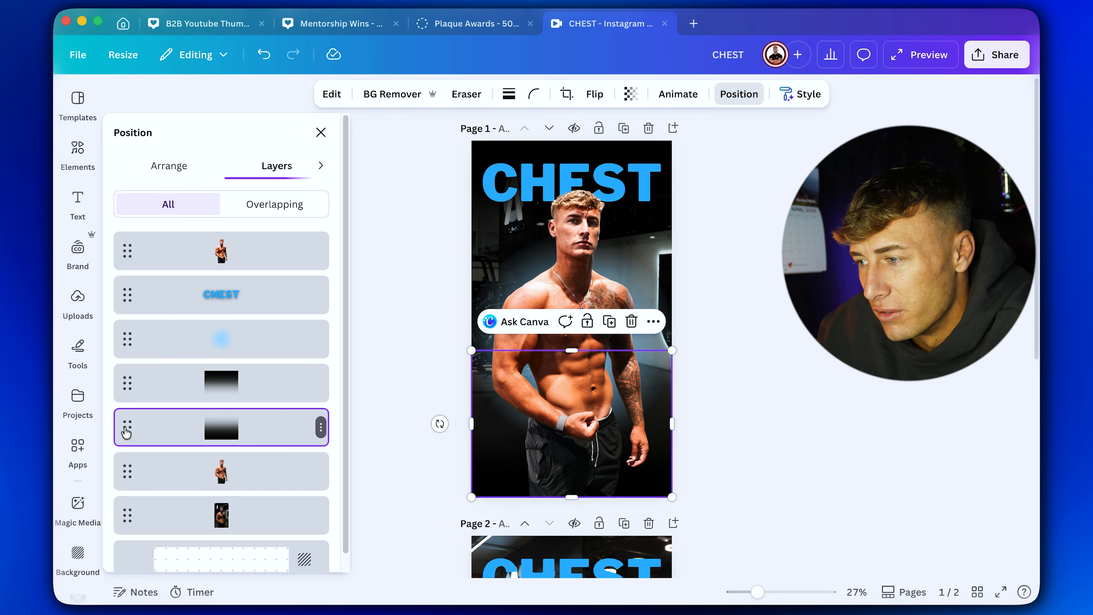
{"action": "left_click_drag", "start_coordinate": [126, 432], "coordinate": [129, 250]}
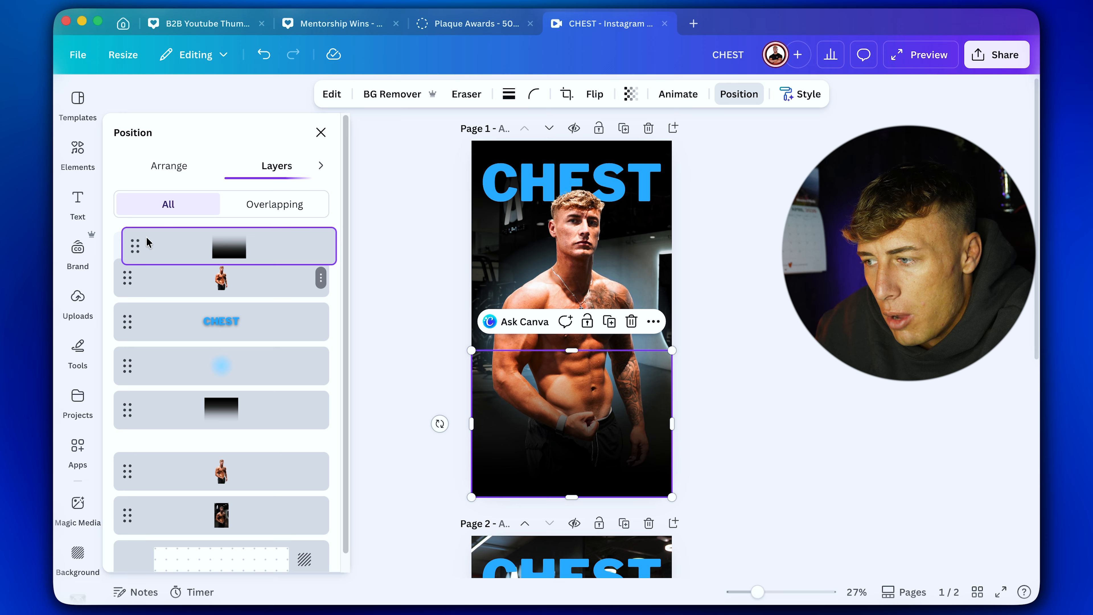
{"action": "left_click", "coordinate": [835, 386]}
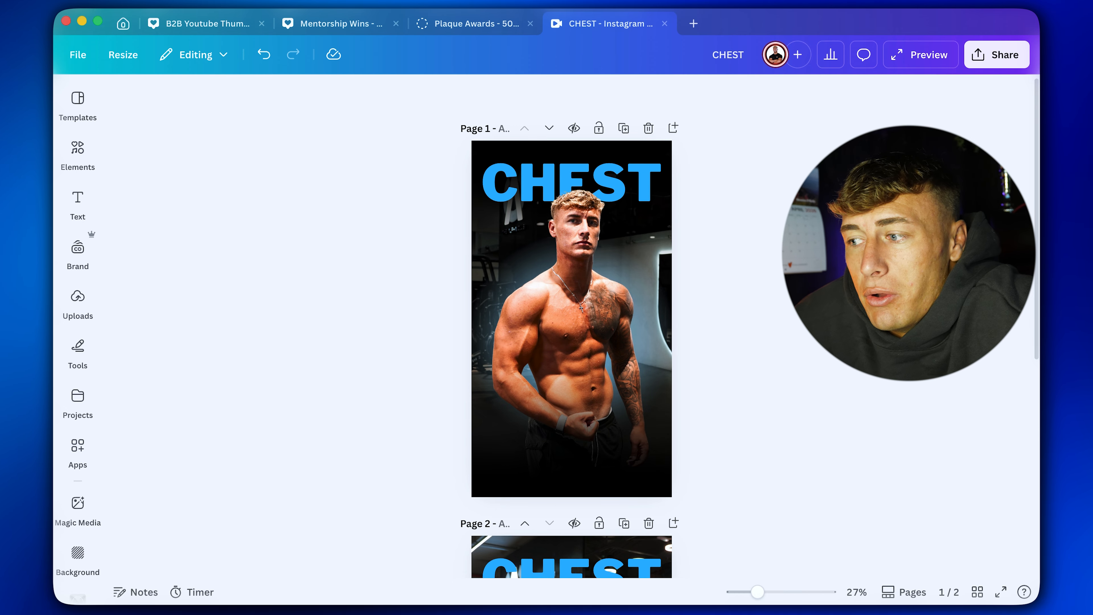
Delete both red bars from page 2 and compare the two pages side by side at 15% zoom.
{"action": "scroll", "coordinate": [722, 284], "scroll_direction": "down", "scroll_amount": 8}
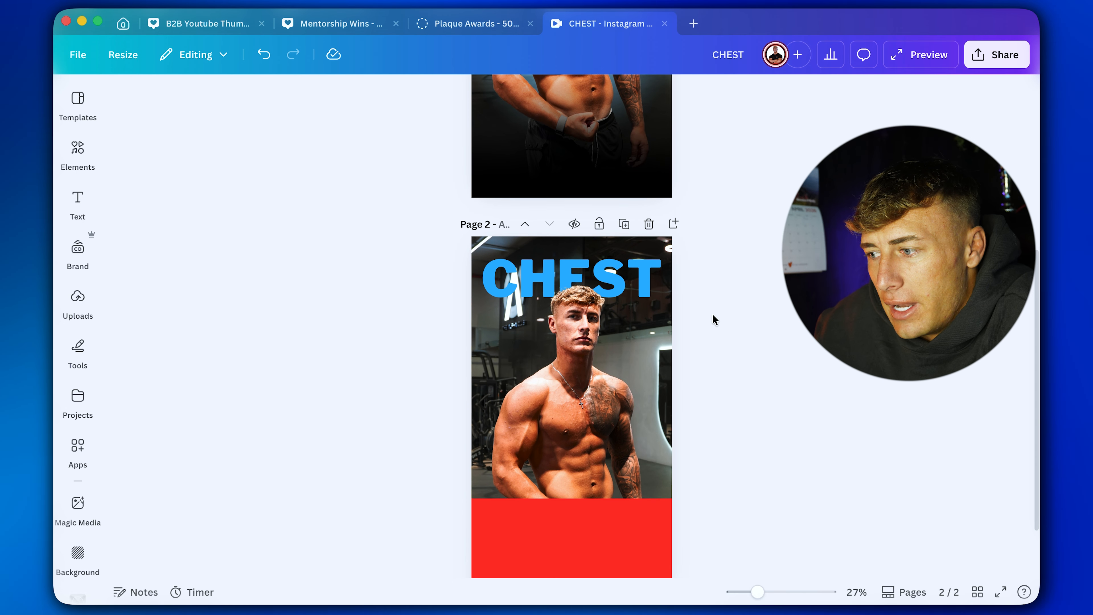
{"action": "left_click", "coordinate": [667, 433]}
{"action": "left_click", "coordinate": [643, 401]}
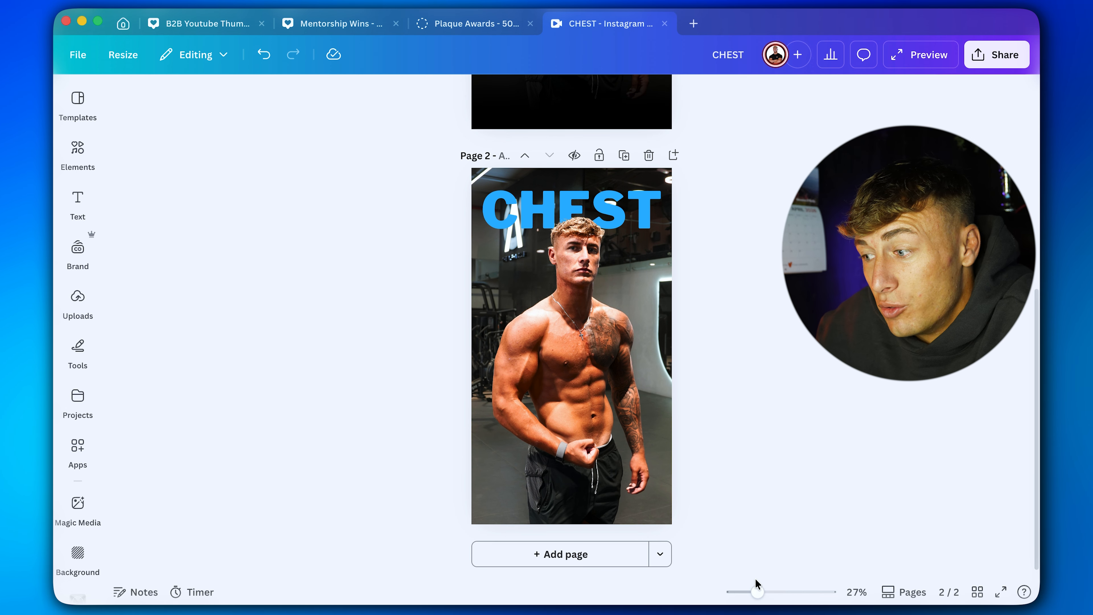
{"action": "left_click_drag", "start_coordinate": [775, 600], "coordinate": [743, 592]}
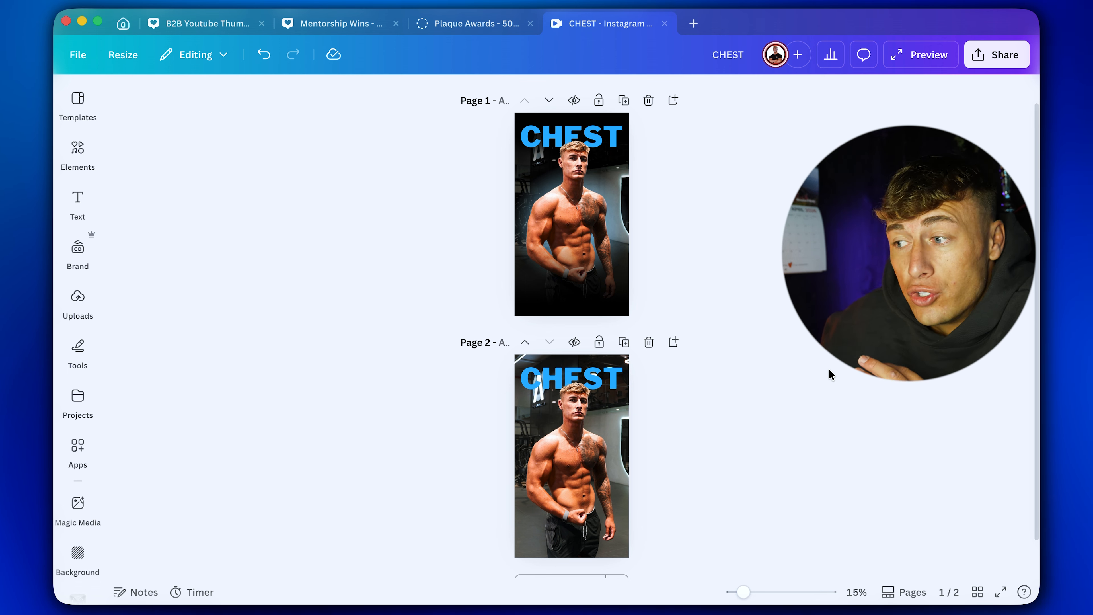
{"action": "left_click_drag", "start_coordinate": [761, 593], "coordinate": [765, 592]}
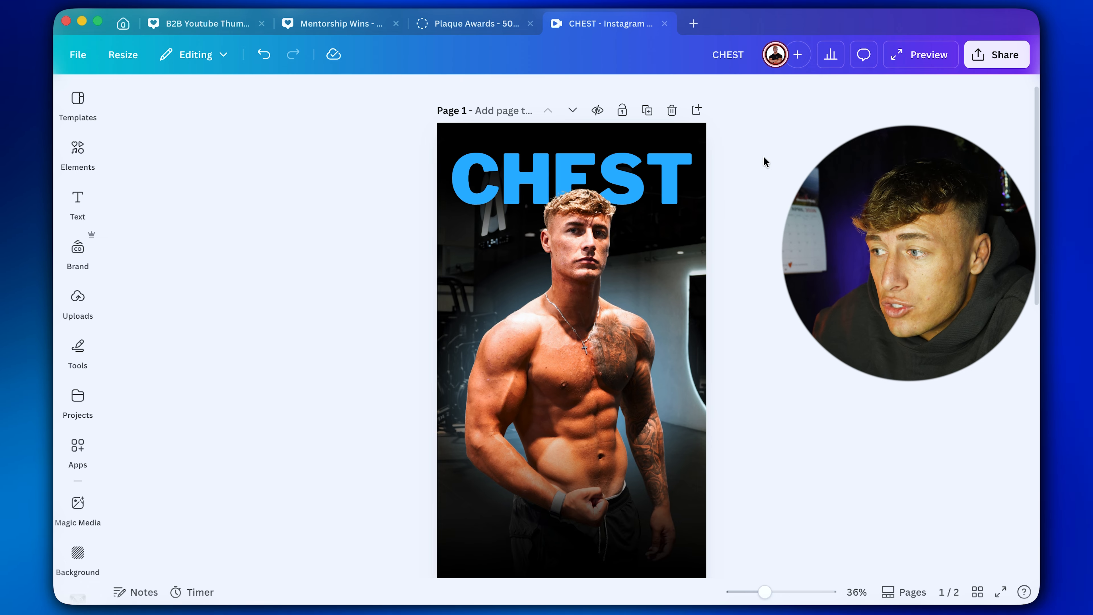
Try the Outline and Echo text effects on page 1's CHEST heading.
{"action": "left_click", "coordinate": [671, 185]}
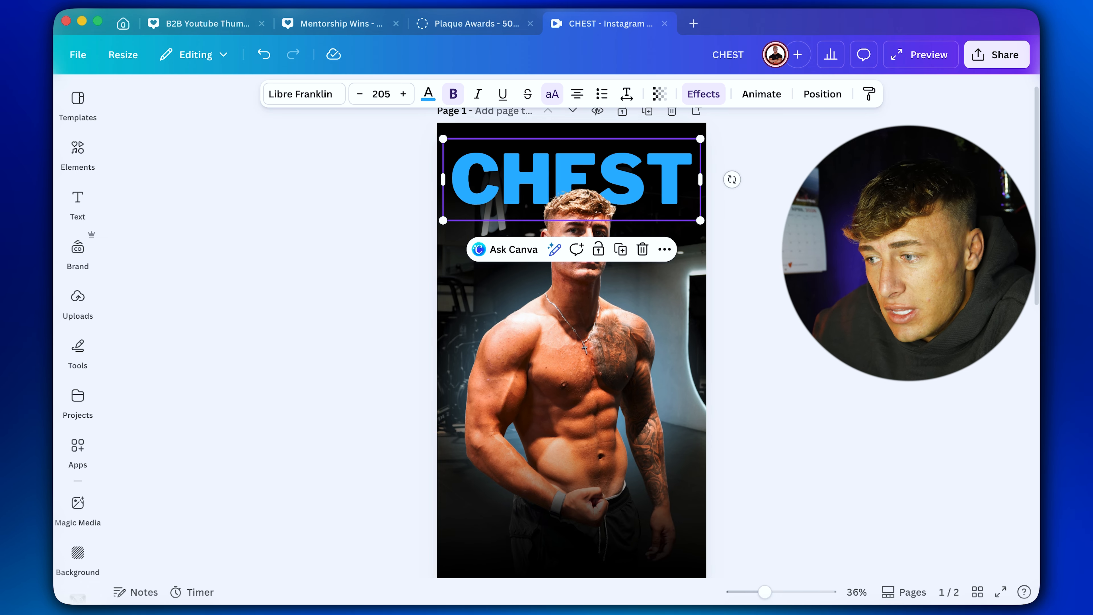
{"action": "key", "text": "Escape"}
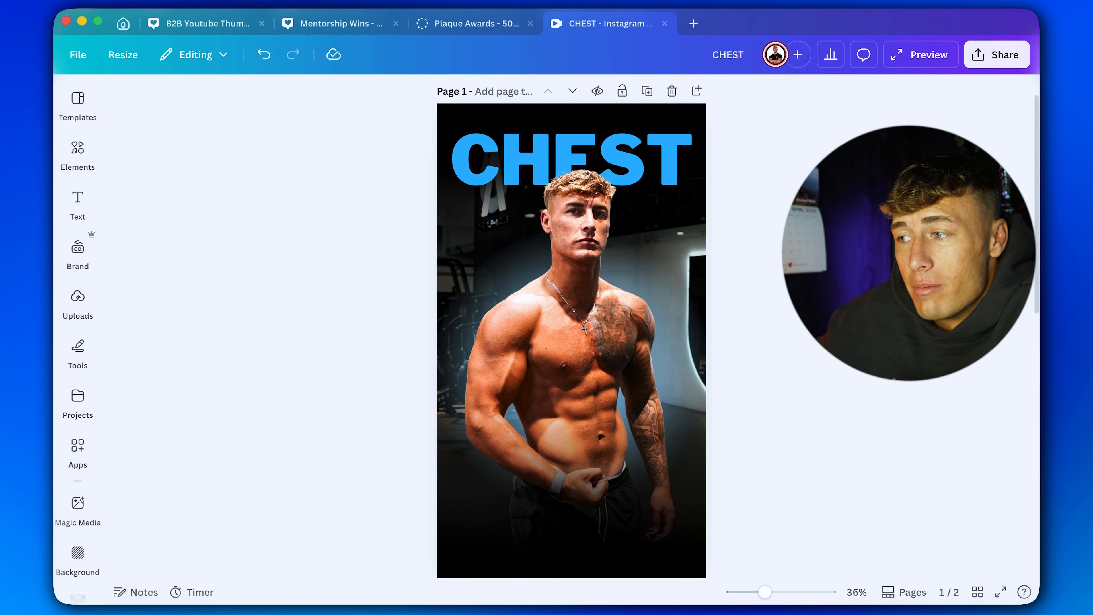
{"action": "left_click", "coordinate": [609, 148]}
{"action": "left_click", "coordinate": [705, 94]}
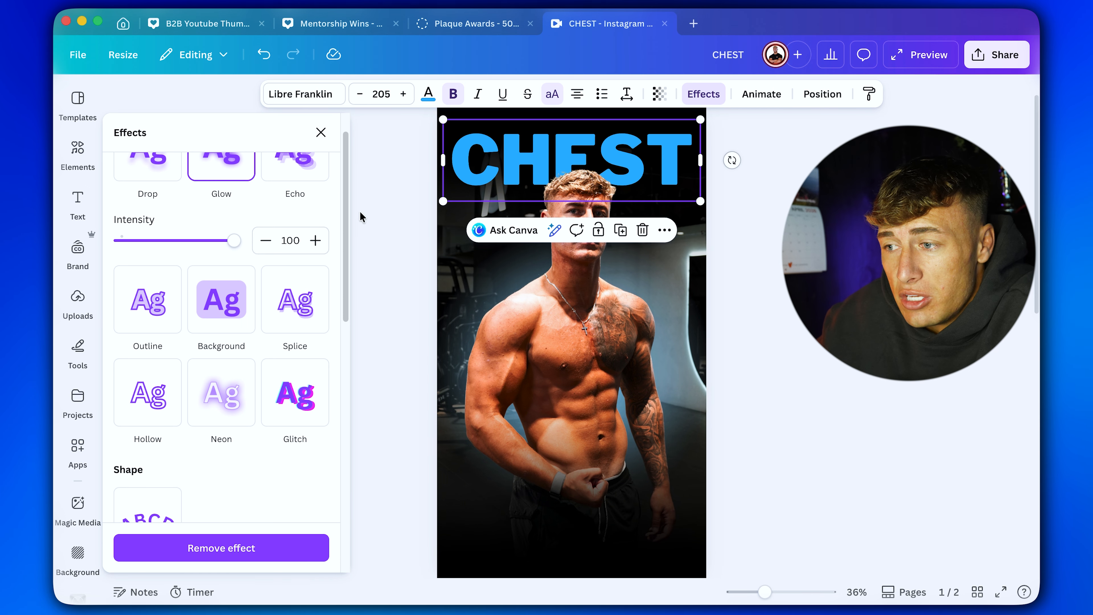
{"action": "left_click", "coordinate": [151, 302]}
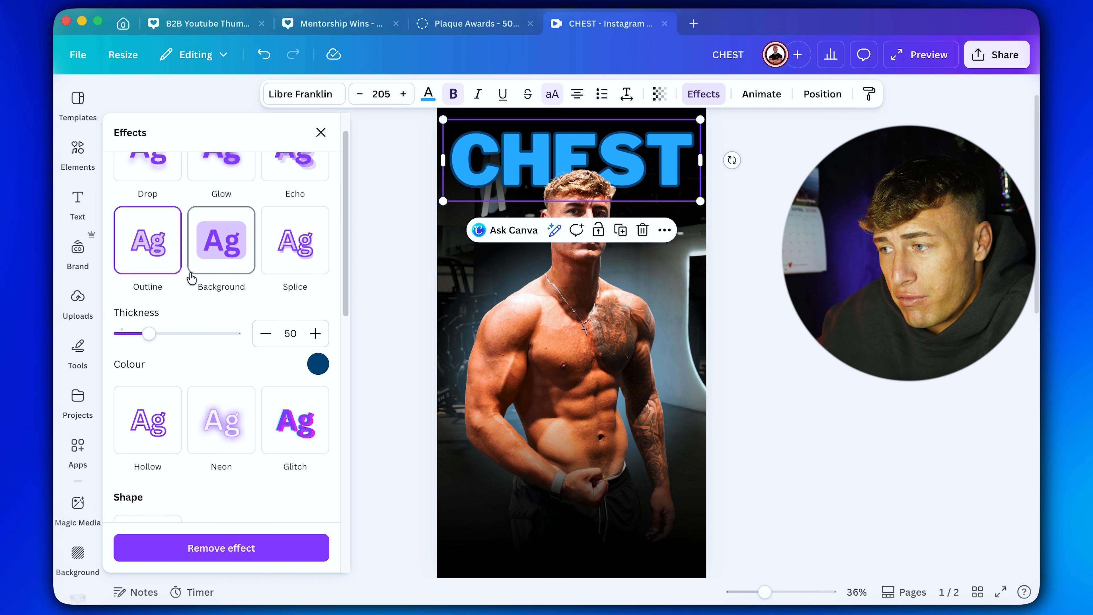
{"action": "scroll", "coordinate": [291, 215], "scroll_direction": "up", "scroll_amount": 2}
{"action": "left_click", "coordinate": [288, 214]}
{"action": "scroll", "coordinate": [311, 275], "scroll_direction": "down", "scroll_amount": 6}
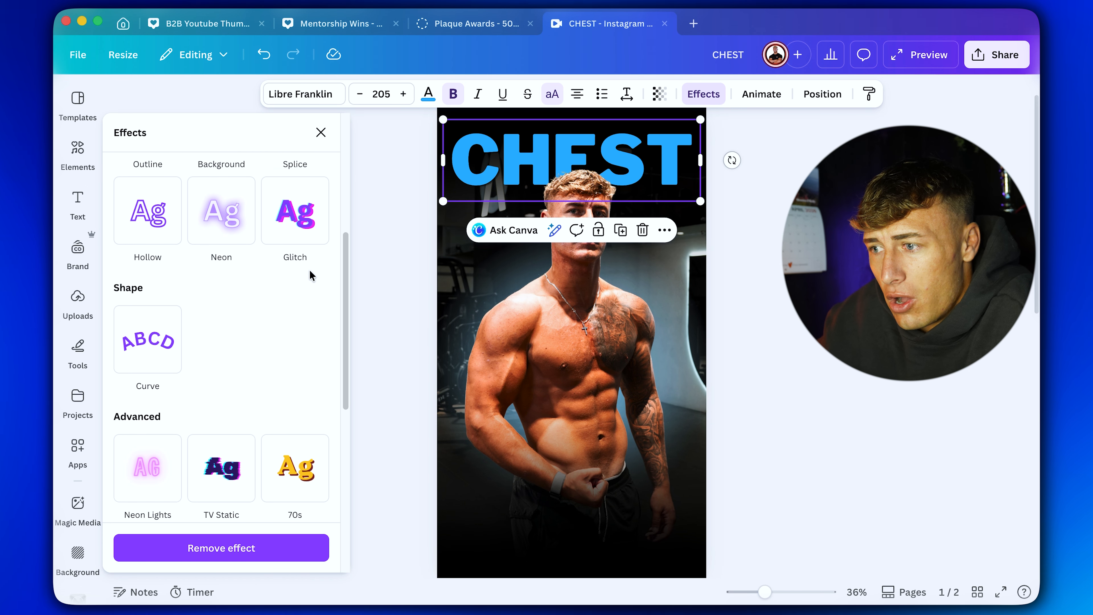
Try the Glitch effect on the CHEST heading with a changed direction and a larger offset.
{"action": "left_click", "coordinate": [300, 241]}
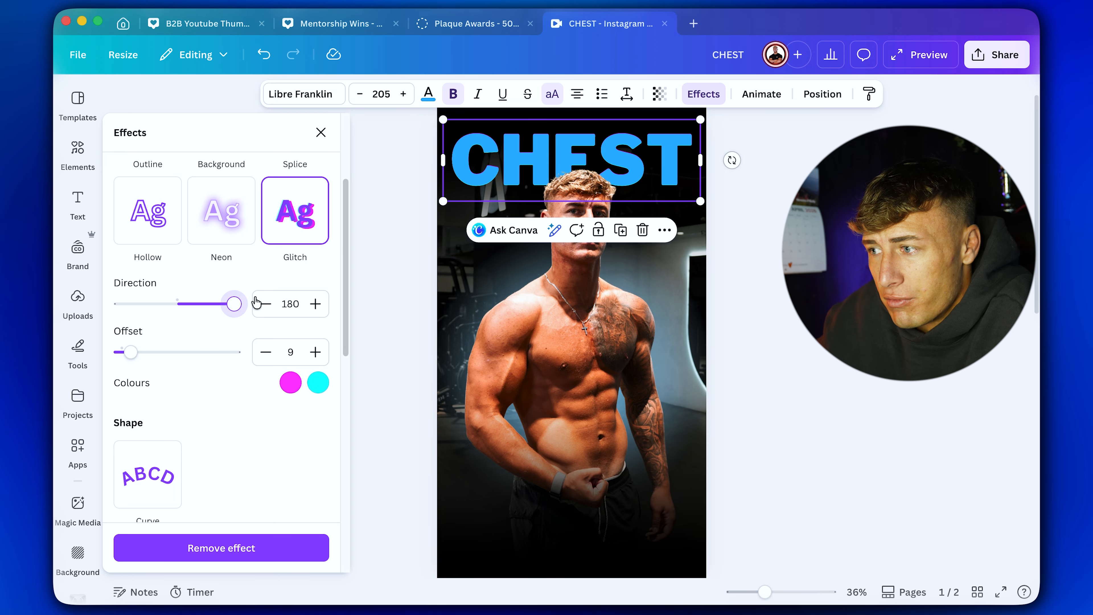
{"action": "left_click_drag", "start_coordinate": [256, 303], "coordinate": [162, 306]}
{"action": "left_click_drag", "start_coordinate": [142, 353], "coordinate": [194, 362]}
Try the Hollow, Neon Lights and Drop effects on the CHEST heading.
{"action": "left_click", "coordinate": [150, 210]}
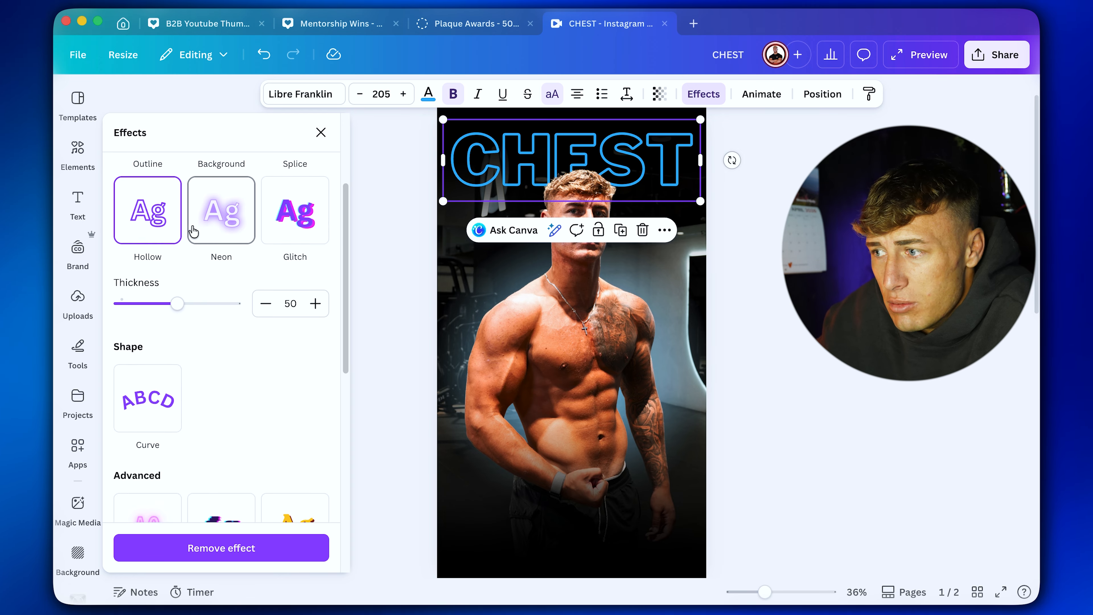
{"action": "scroll", "coordinate": [195, 227], "scroll_direction": "down", "scroll_amount": 3}
{"action": "scroll", "coordinate": [192, 233], "scroll_direction": "down", "scroll_amount": 2}
{"action": "left_click", "coordinate": [147, 327]}
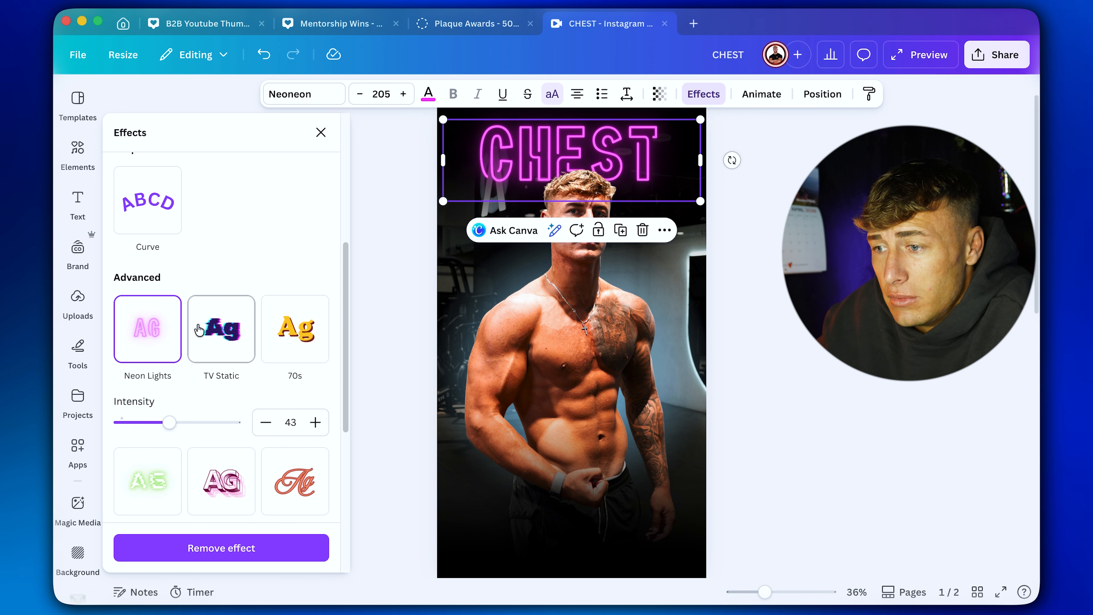
{"action": "scroll", "coordinate": [269, 329], "scroll_direction": "up", "scroll_amount": 10}
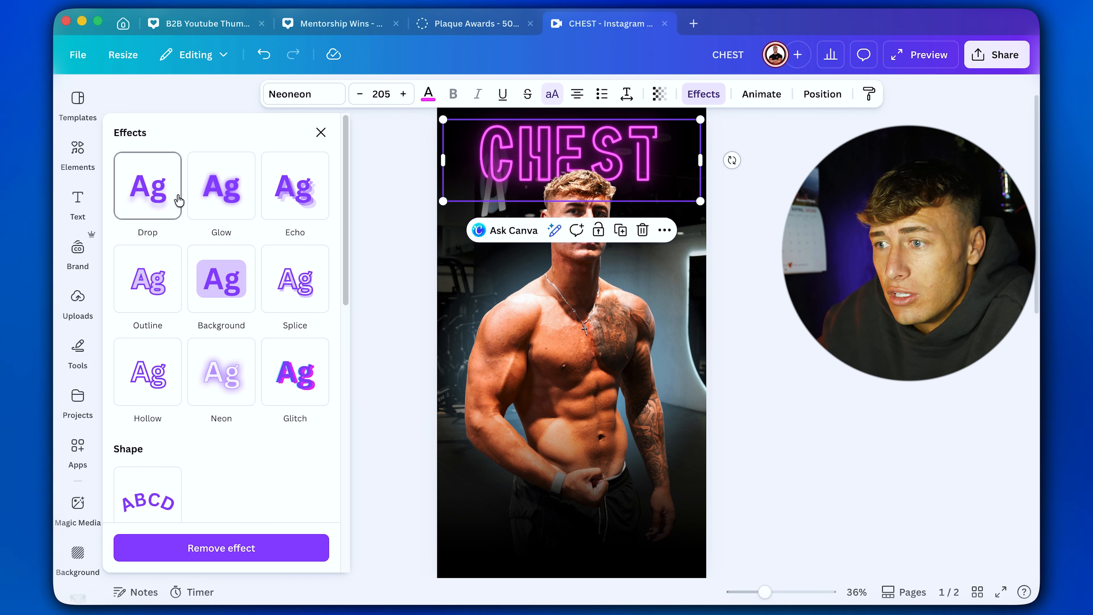
{"action": "left_click", "coordinate": [177, 201]}
{"action": "left_click", "coordinate": [321, 132]}
{"action": "left_click", "coordinate": [320, 138]}
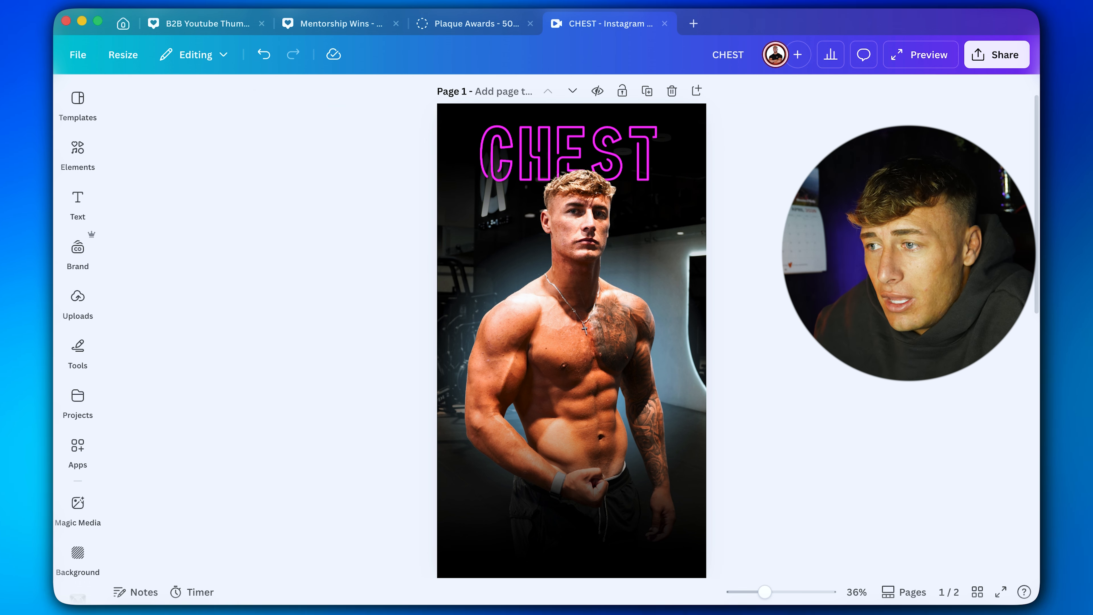
Undo the effect trials on the CHEST heading back to its solid blue lettering.
{"action": "left_click", "coordinate": [254, 58]}
{"action": "left_click", "coordinate": [254, 58]}
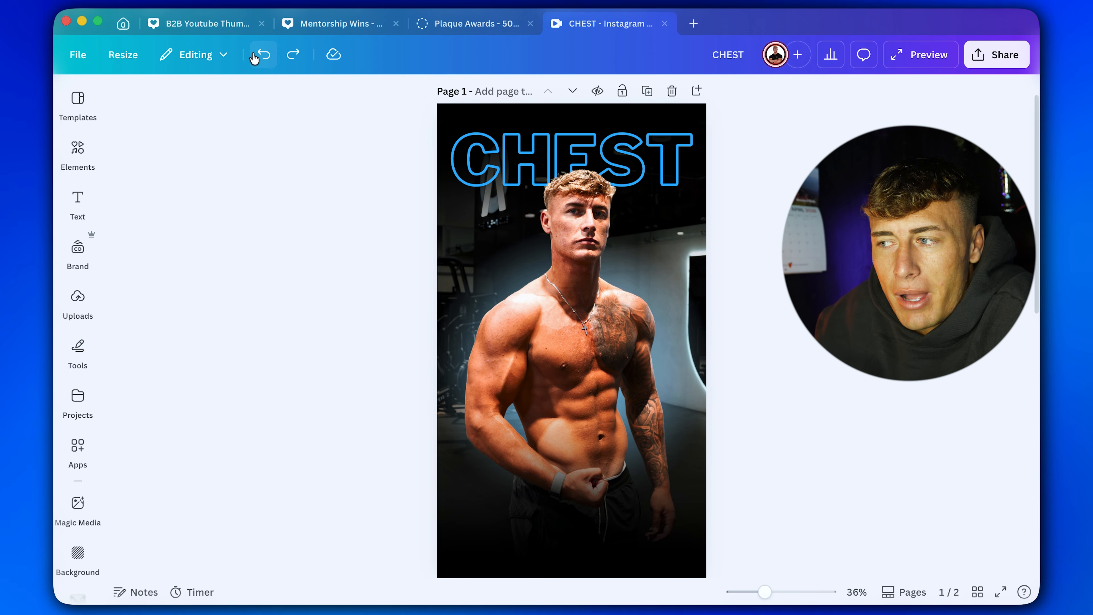
{"action": "left_click", "coordinate": [254, 59]}
{"action": "left_click", "coordinate": [254, 59]}
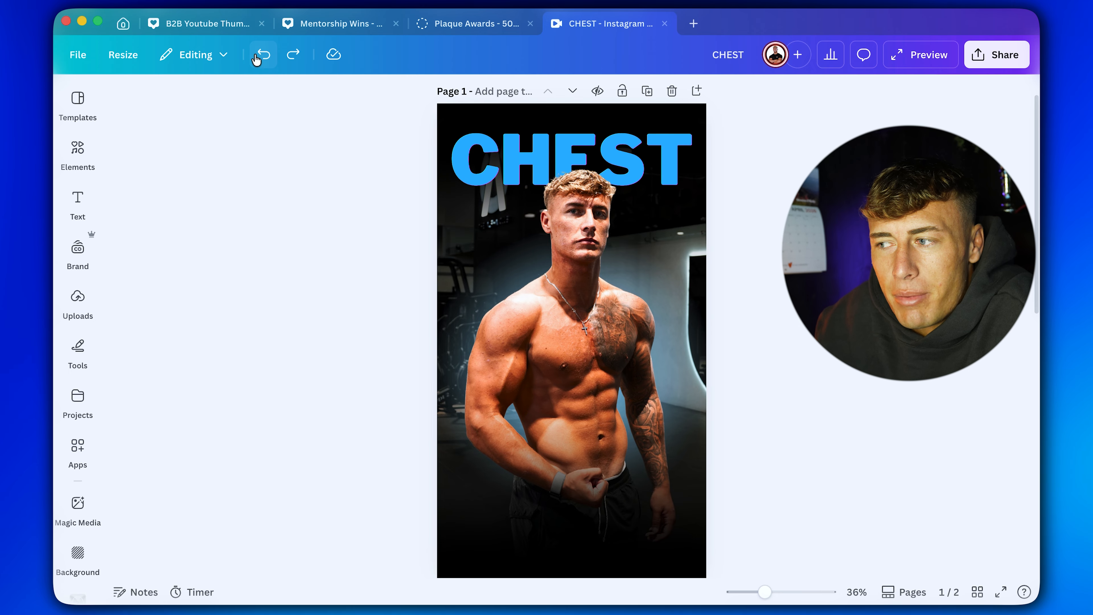
Try the Glow text effect at intensity 40 on page 1's CHEST heading.
{"action": "left_click", "coordinate": [547, 148]}
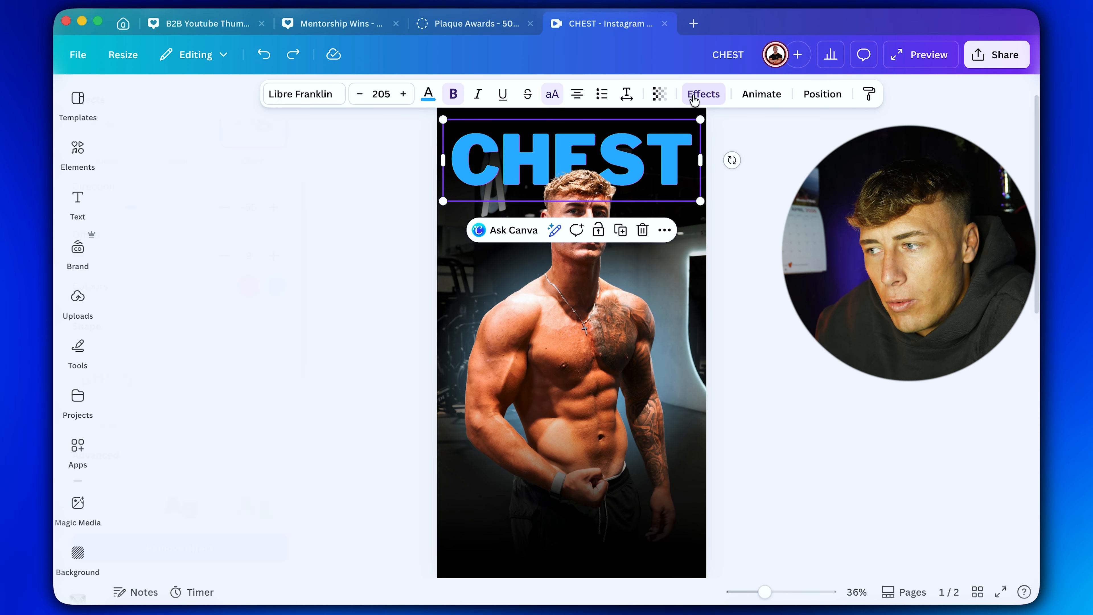
{"action": "left_click", "coordinate": [222, 190]}
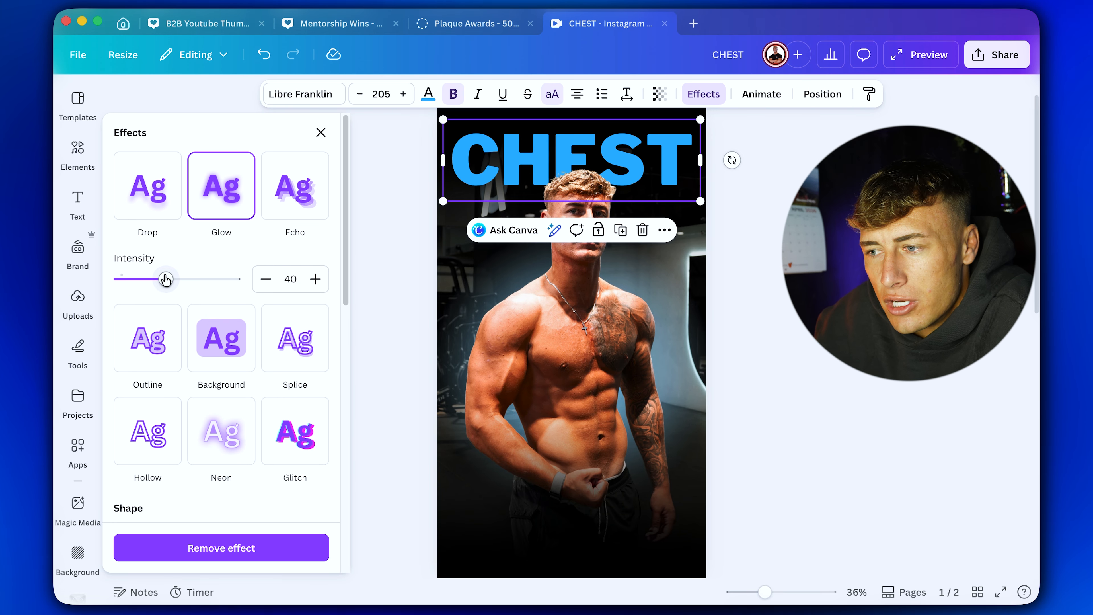
{"action": "key", "text": "Escape"}
{"action": "key", "text": "Escape"}
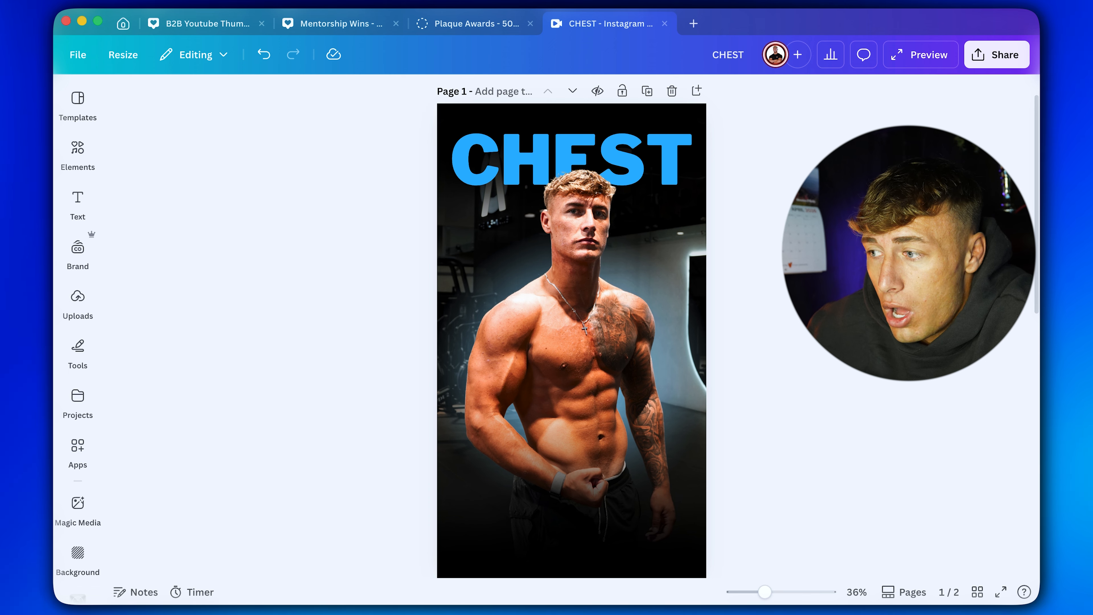
Export the CHEST design as a JPG, opening the page selection to choose what to download.
{"action": "left_click", "coordinate": [985, 63]}
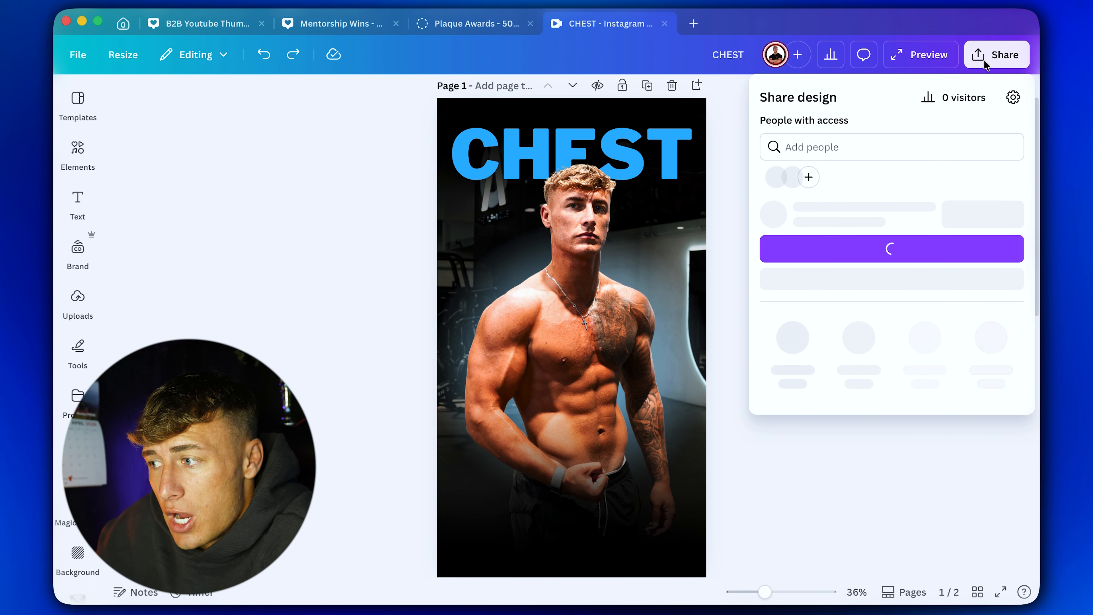
{"action": "left_click", "coordinate": [790, 368]}
{"action": "left_click", "coordinate": [851, 158]}
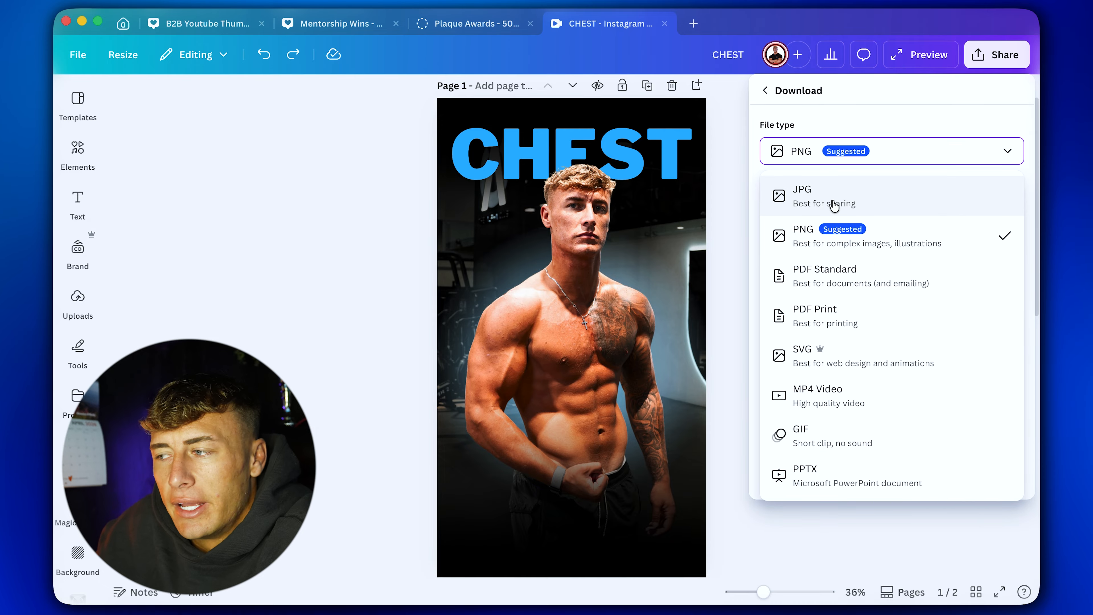
{"action": "left_click", "coordinate": [832, 207]}
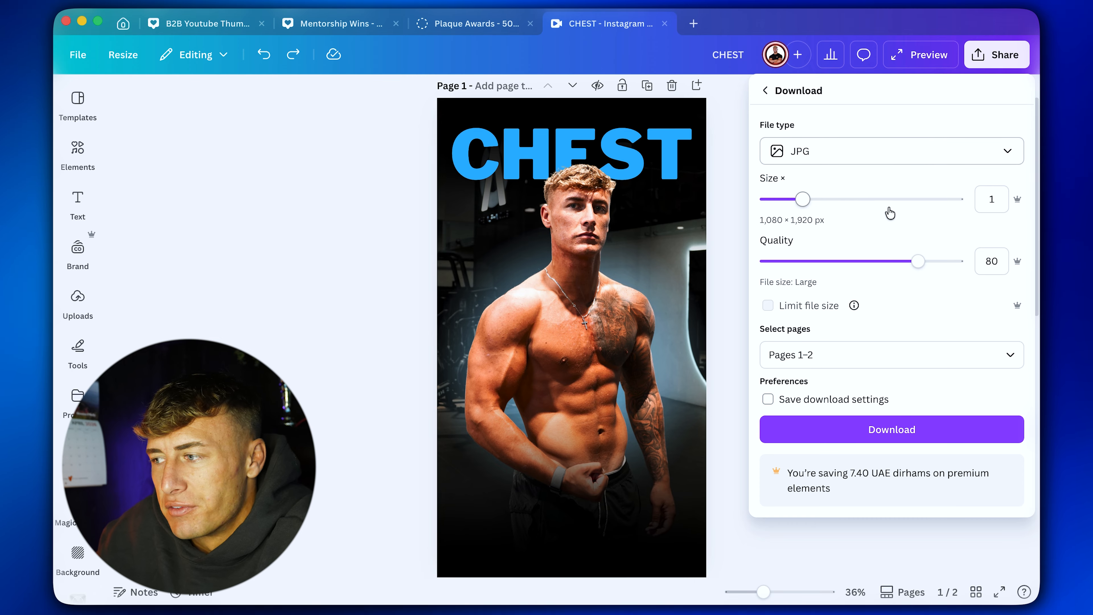
{"action": "left_click", "coordinate": [845, 356]}
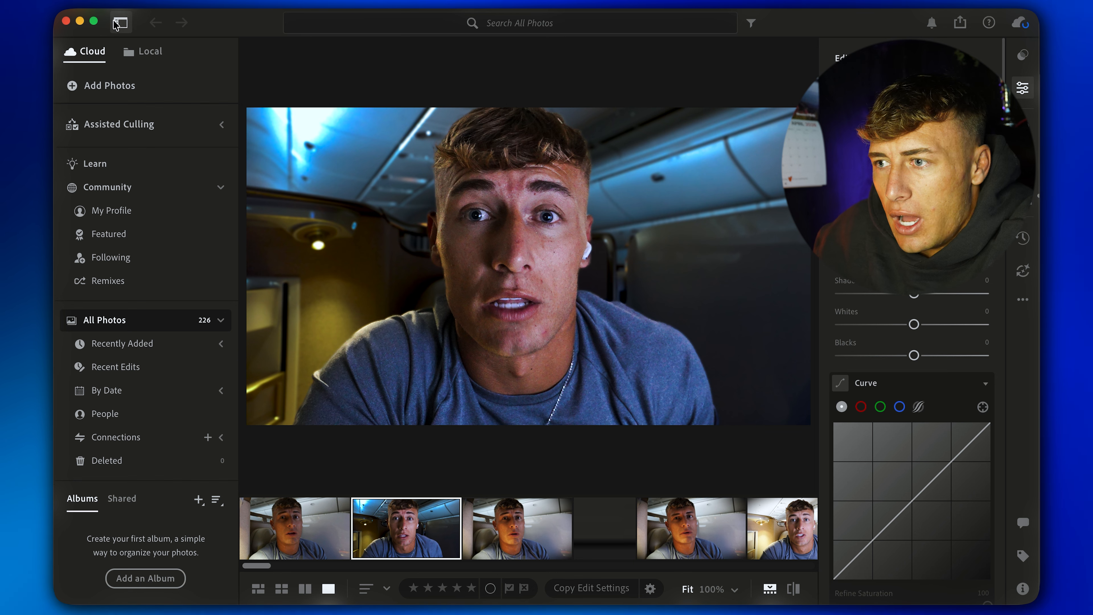
Switch to Adobe Lightroom and start adding photos to the cloud library from the Desktop folder.
{"action": "left_click", "coordinate": [104, 87]}
{"action": "left_click", "coordinate": [276, 121]}
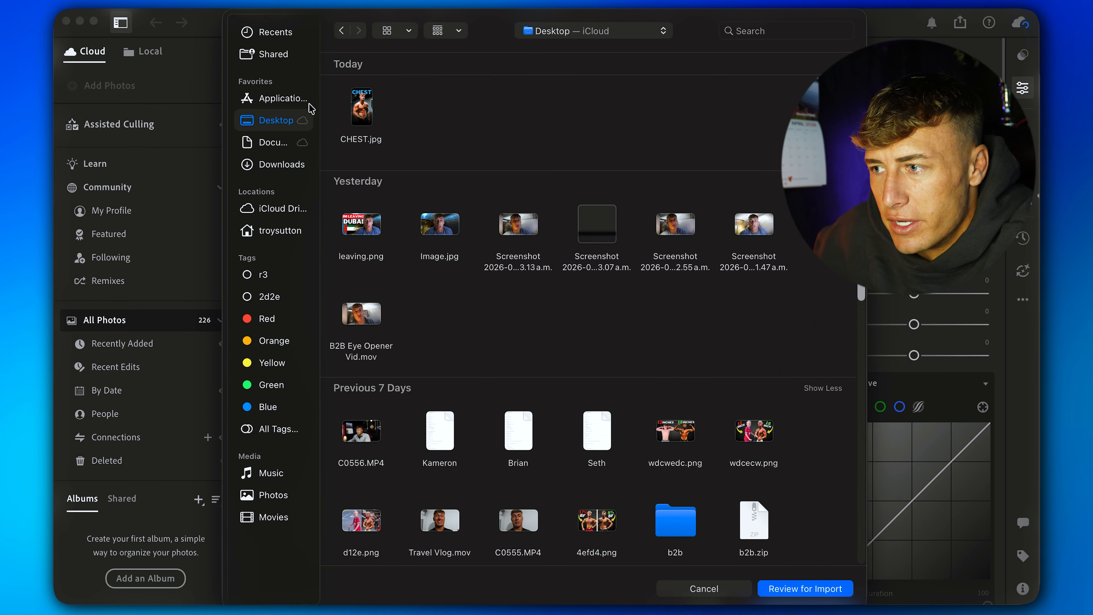